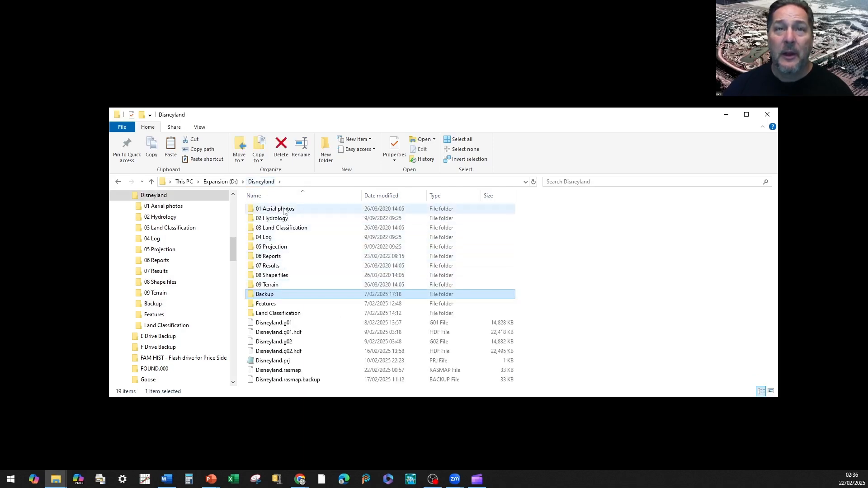
# Check the contents of the 03 Land Classification folder in the Disneyland project and return to the project folder
pyautogui.click(283, 211)
pyautogui.click(283, 220)
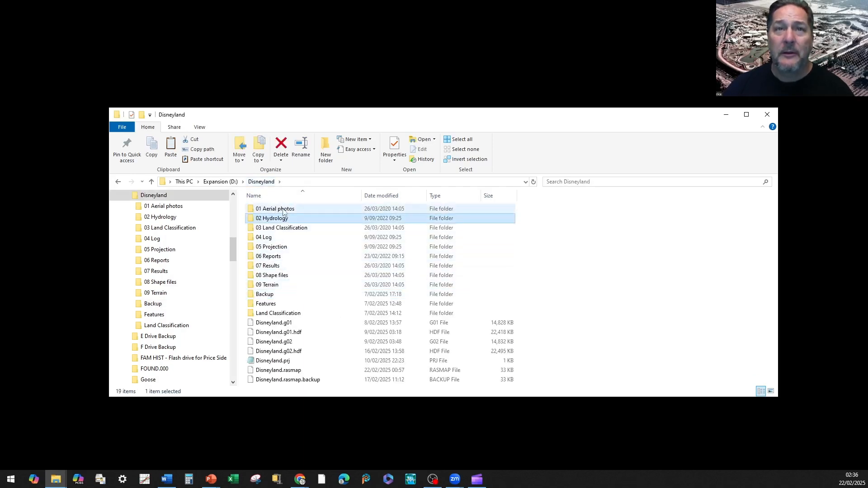
pyautogui.doubleClick(282, 228)
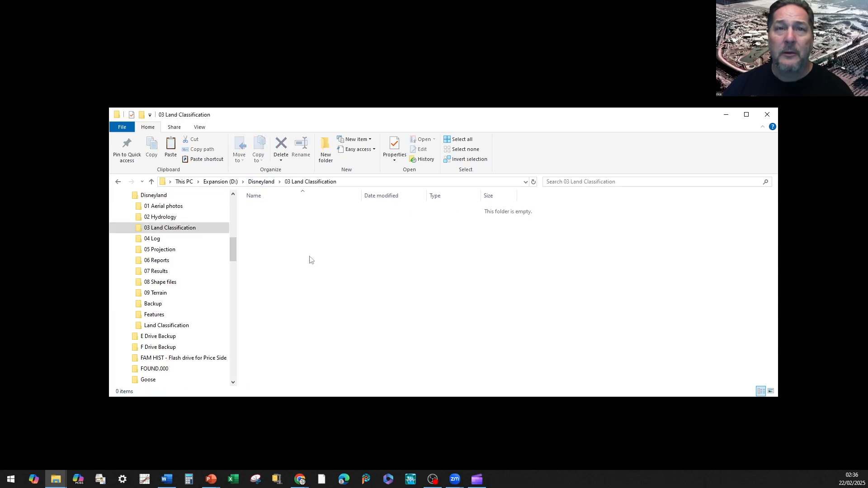
pyautogui.click(264, 182)
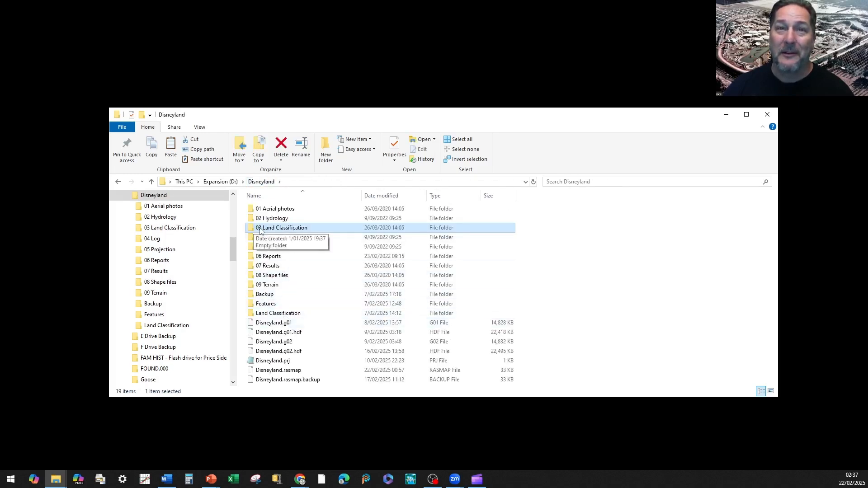
# Copy Channel.backup.hdf and Channel.hdf from the Land Classification folder into 03 Land Classification, and return to the Disneyland folder
pyautogui.doubleClick(276, 314)
pyautogui.click(277, 209)
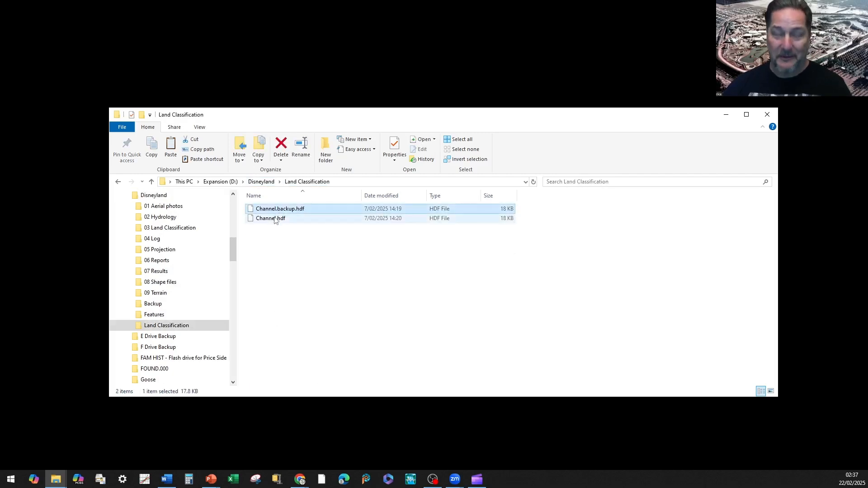
pyautogui.keyDown('shift'); pyautogui.click(276, 219); pyautogui.keyUp('shift')
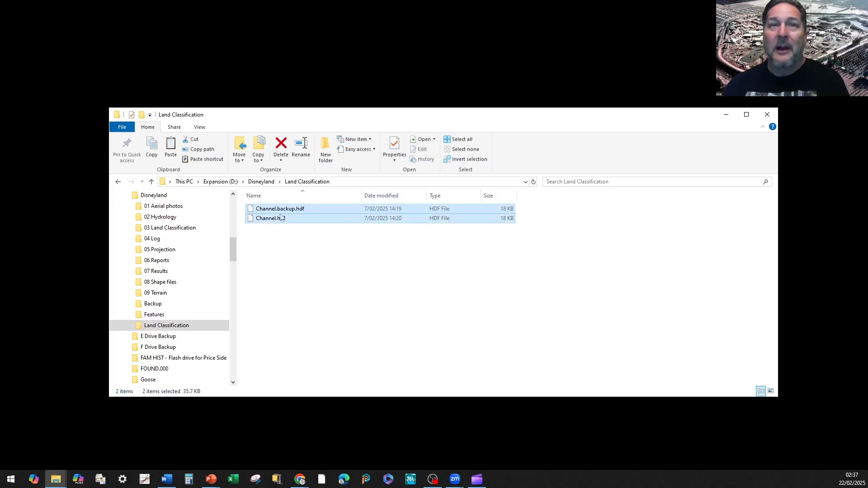
pyautogui.click(261, 181)
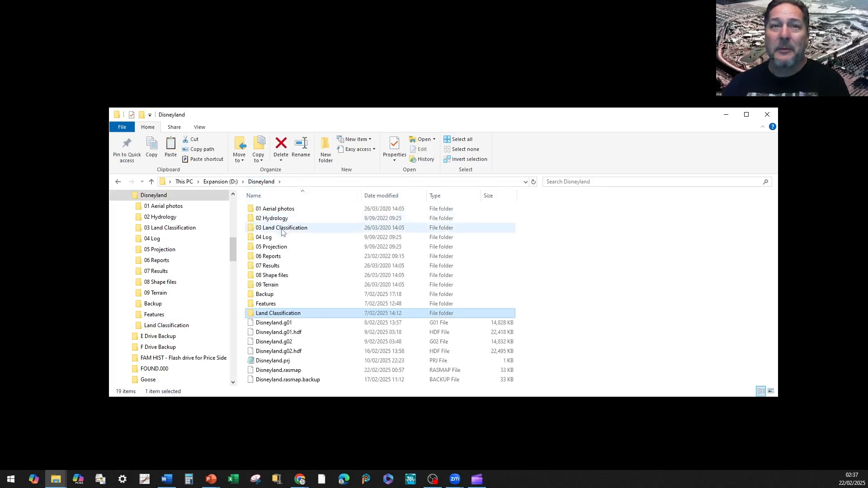
pyautogui.doubleClick(282, 231)
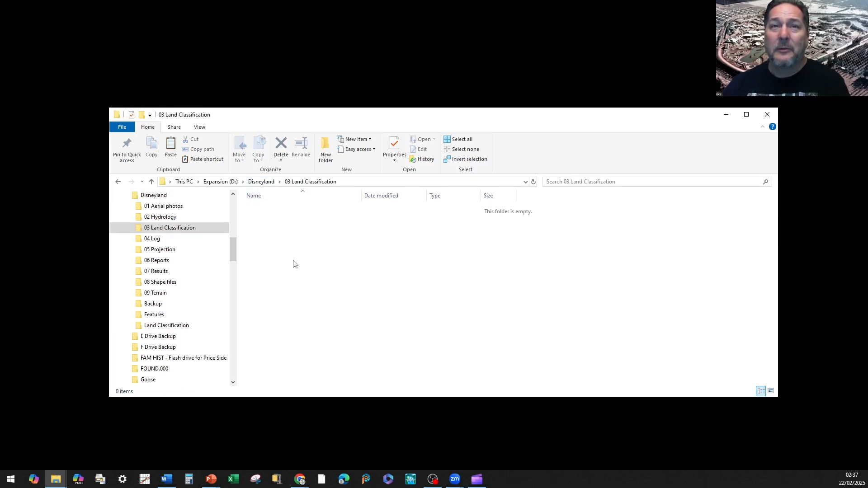
pyautogui.hotkey('ctrl', 'v')
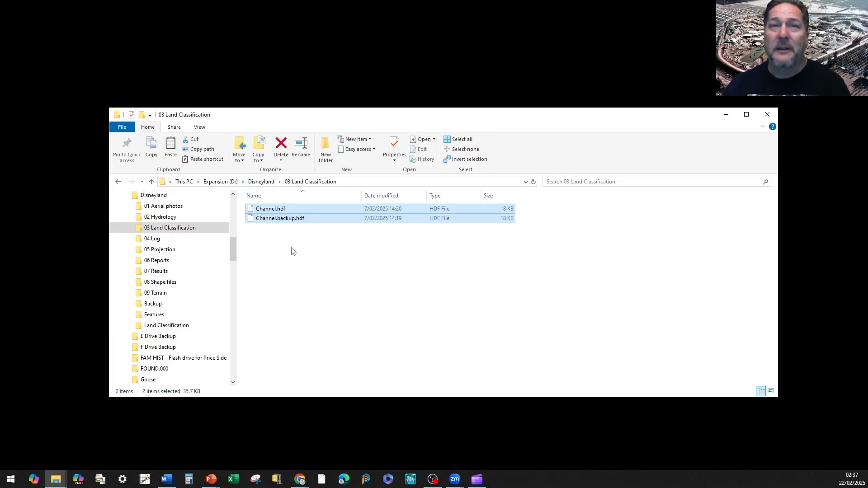
pyautogui.click(261, 182)
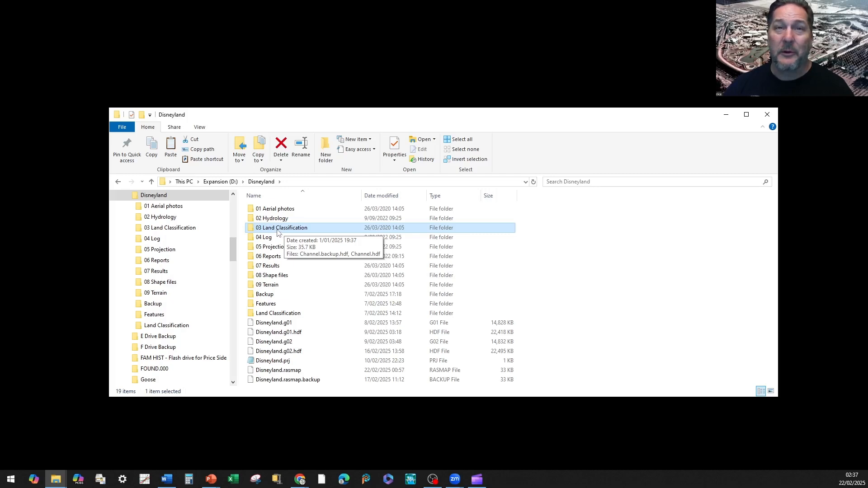
# Point out the 04 Log folder and inspect the projection file stored in 05 Projection
pyautogui.moveTo(273, 242)
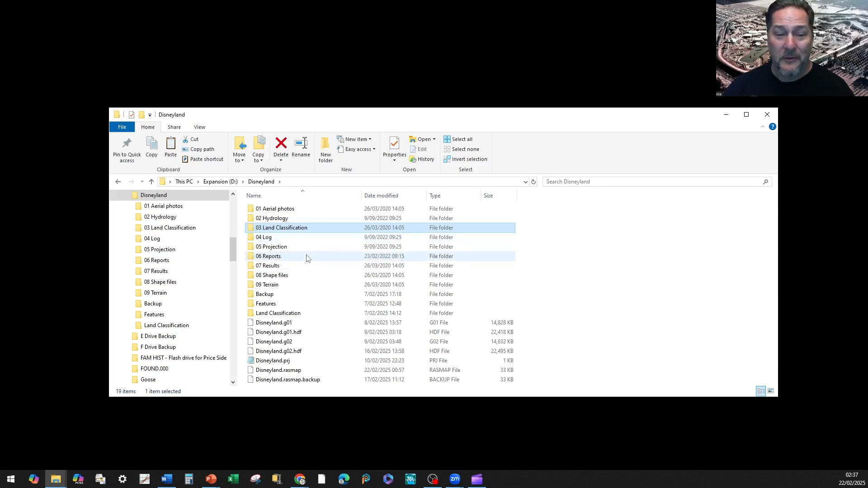
pyautogui.moveTo(306, 258)
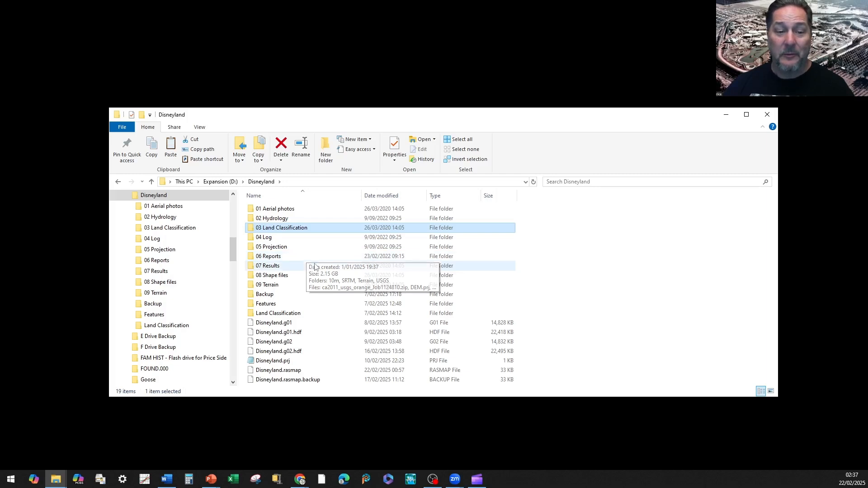
pyautogui.click(270, 240)
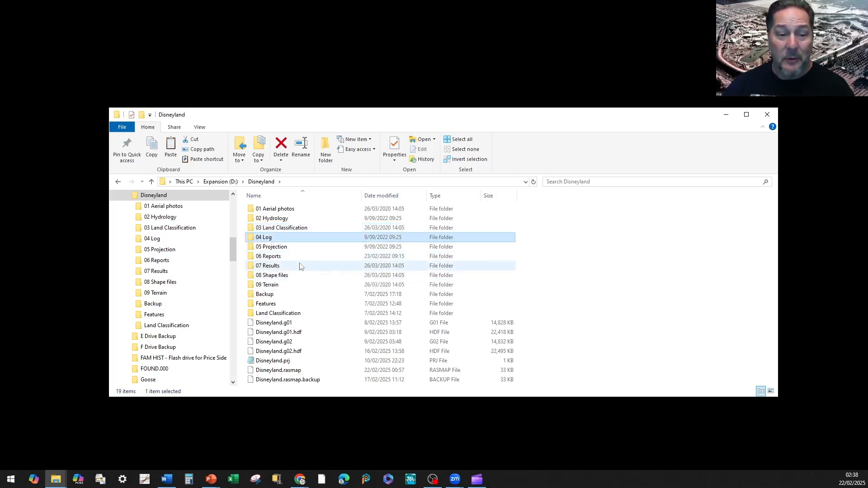
pyautogui.moveTo(274, 240)
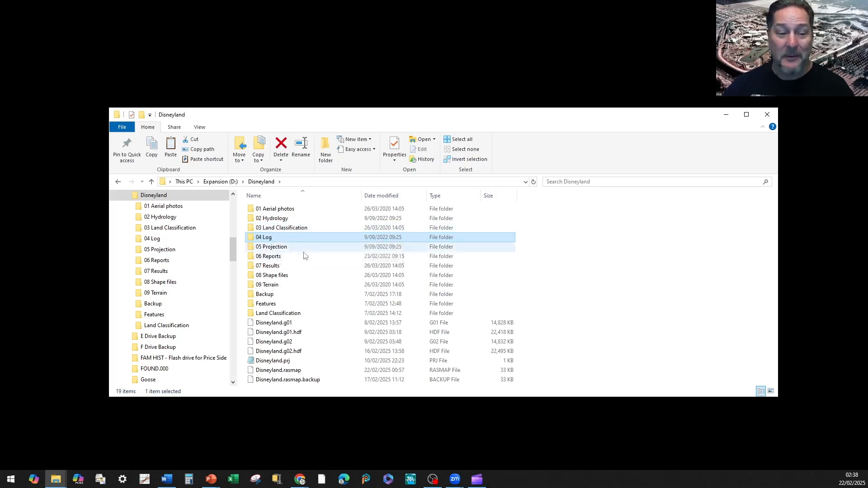
pyautogui.doubleClick(280, 249)
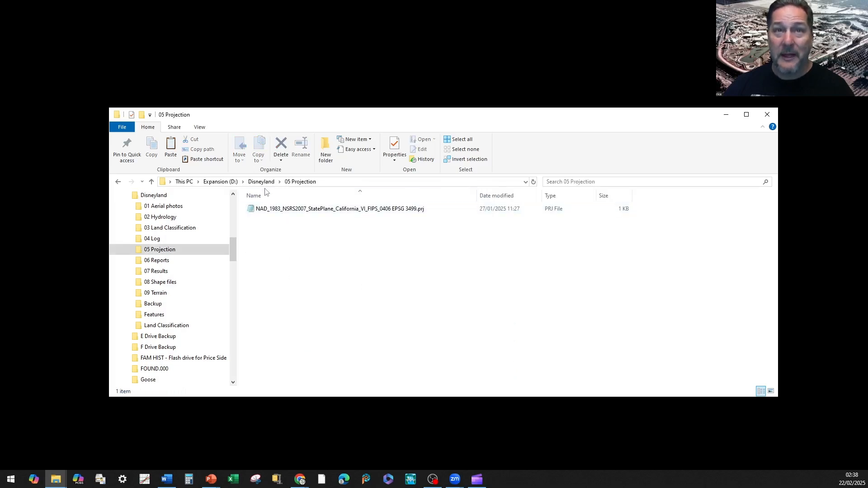
pyautogui.click(261, 182)
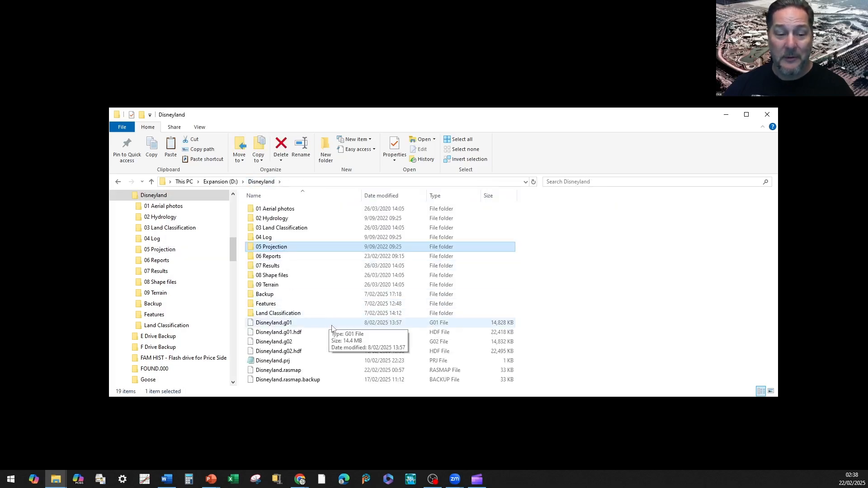
# Look through the contents of the 08 Shape files, 09 Terrain and Features folders
pyautogui.doubleClick(277, 276)
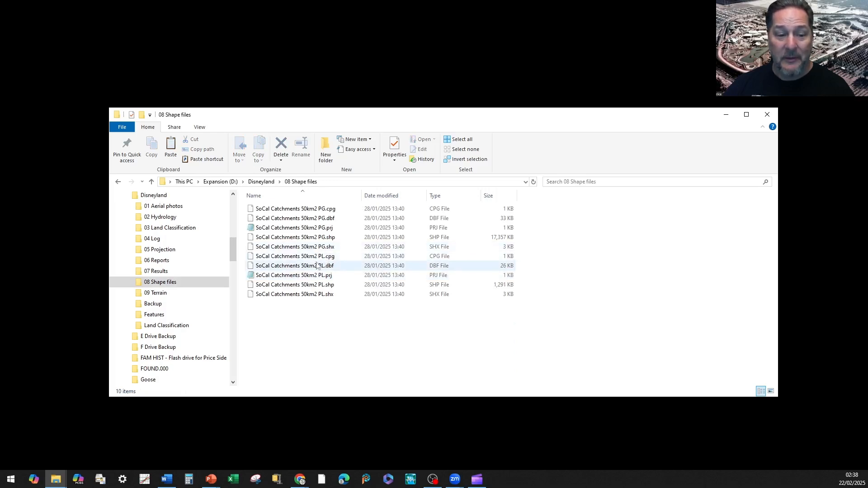
pyautogui.click(261, 182)
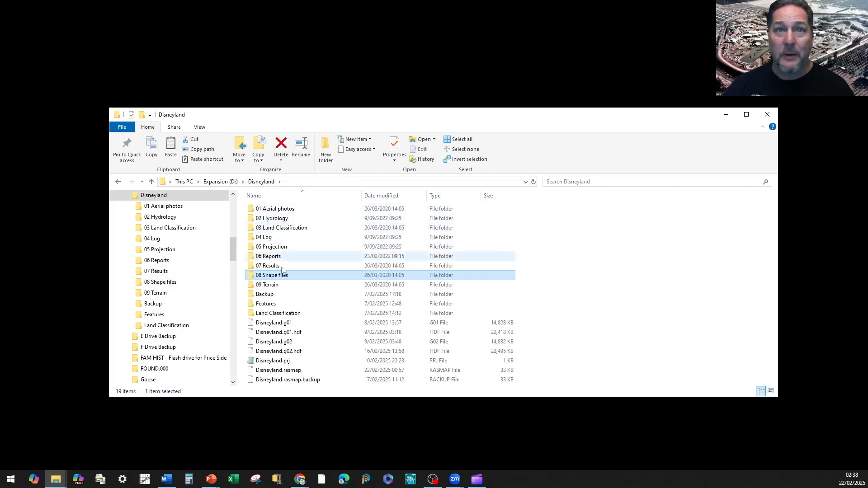
pyautogui.doubleClick(279, 285)
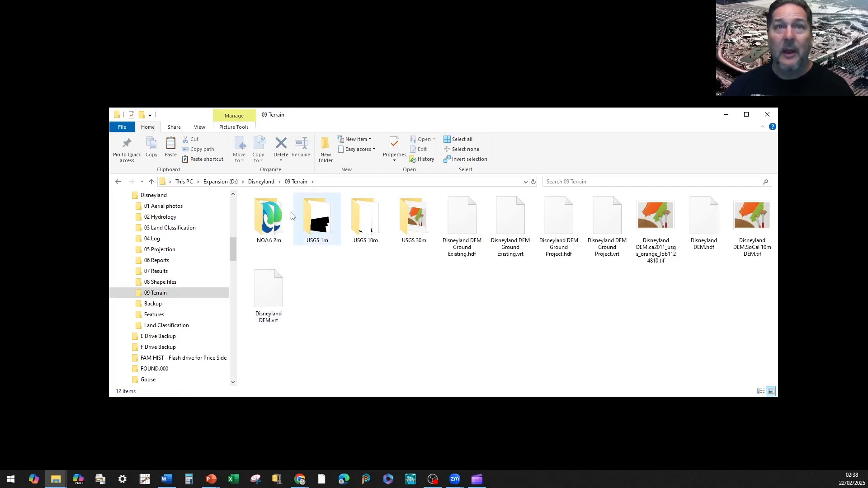
pyautogui.click(262, 181)
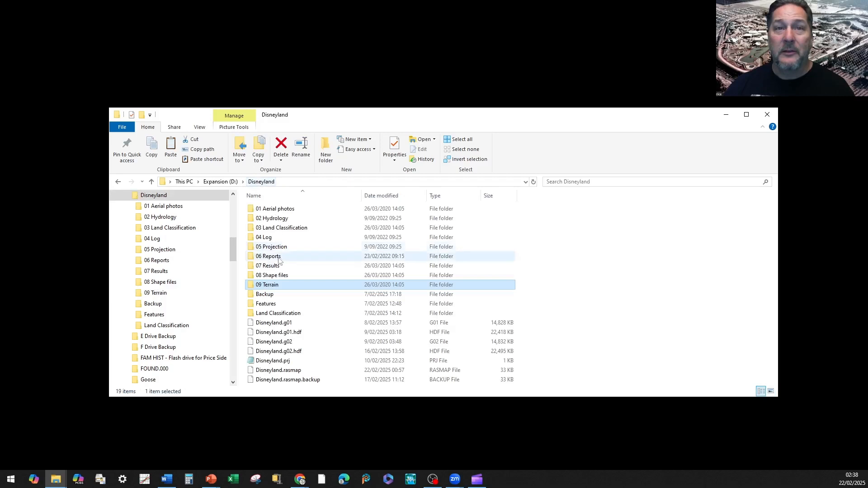
pyautogui.doubleClick(271, 304)
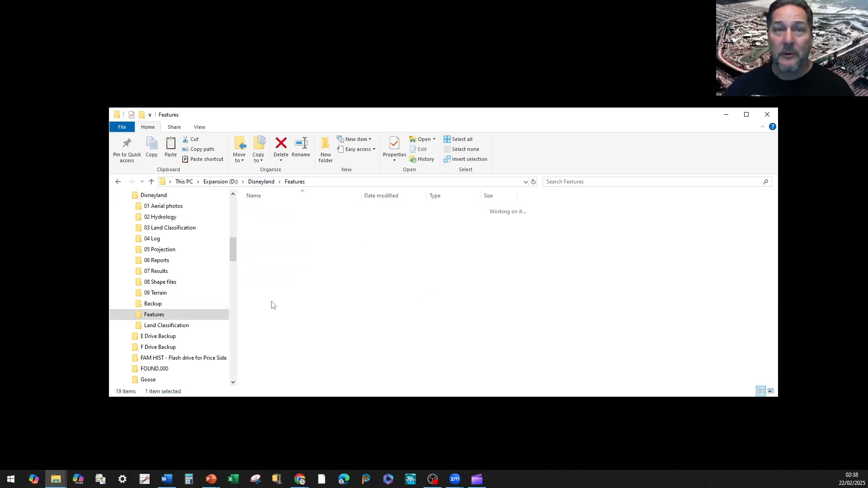
pyautogui.click(261, 181)
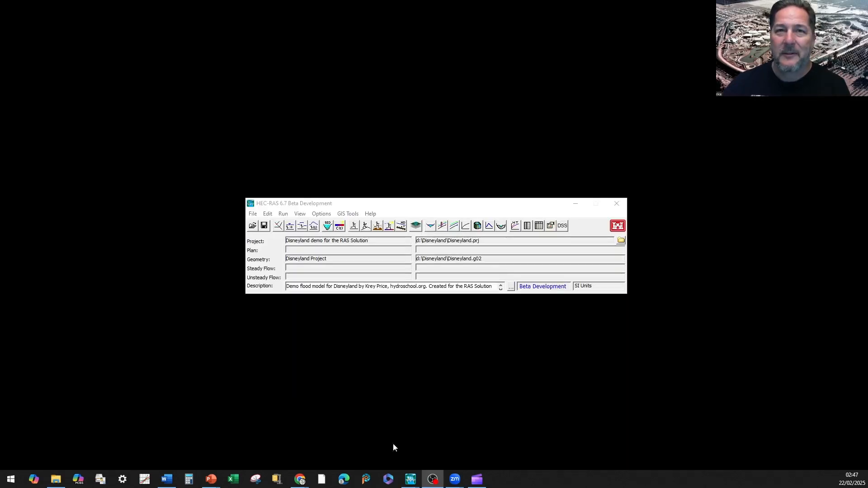
# Switch to HEC-RAS and open the Disneyland Project geometry in a maximized geometric data editor
pyautogui.moveTo(374, 202); pyautogui.dragTo(341, 178)
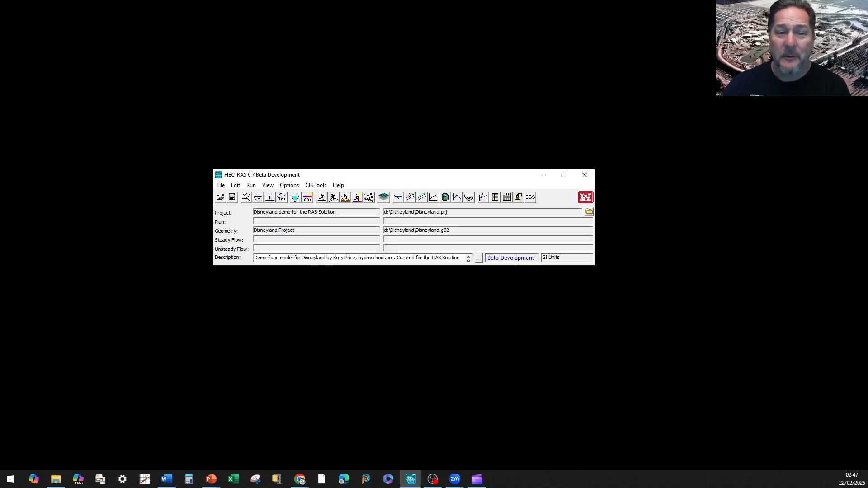
pyautogui.click(246, 197)
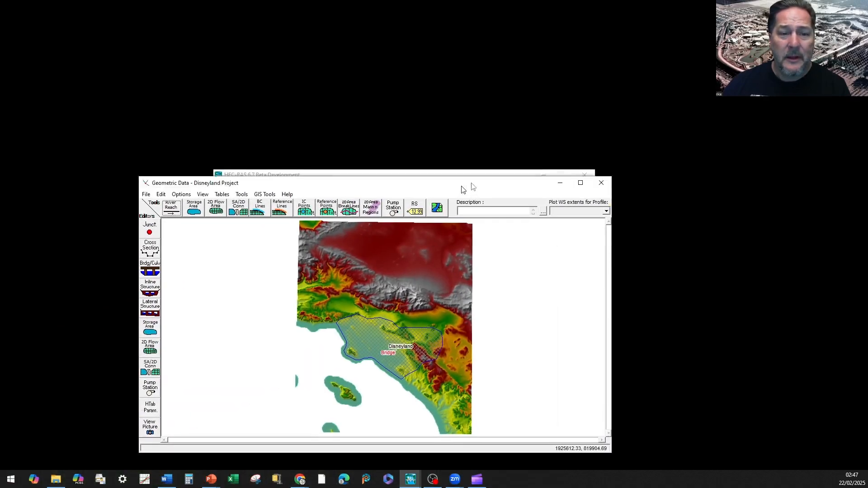
pyautogui.moveTo(463, 188); pyautogui.dragTo(523, 167)
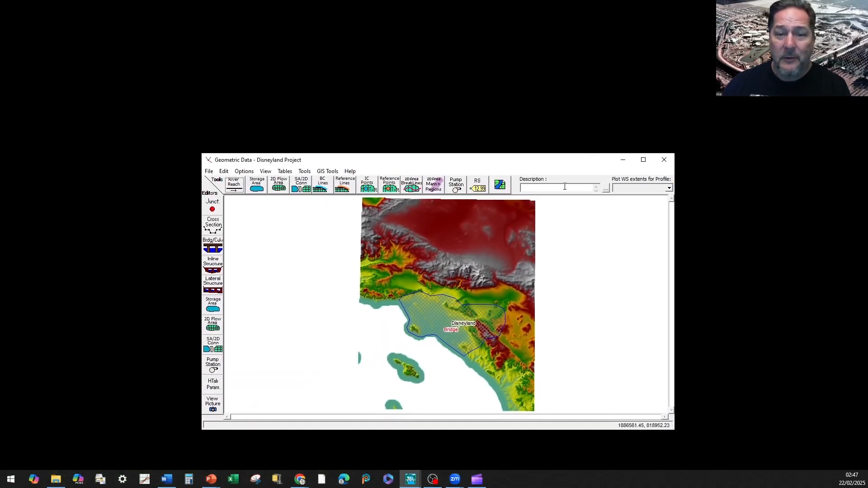
pyautogui.click(643, 160)
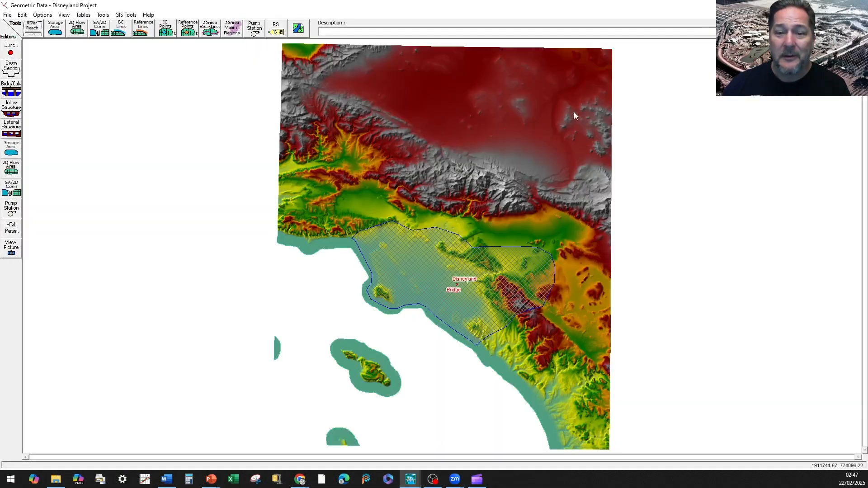
# Copy the project-conditions text from Word into the geometry description, covering mesh, terrain, roughness and the Galaxy's Edge bridge, and save the geometry data
pyautogui.click(625, 30)
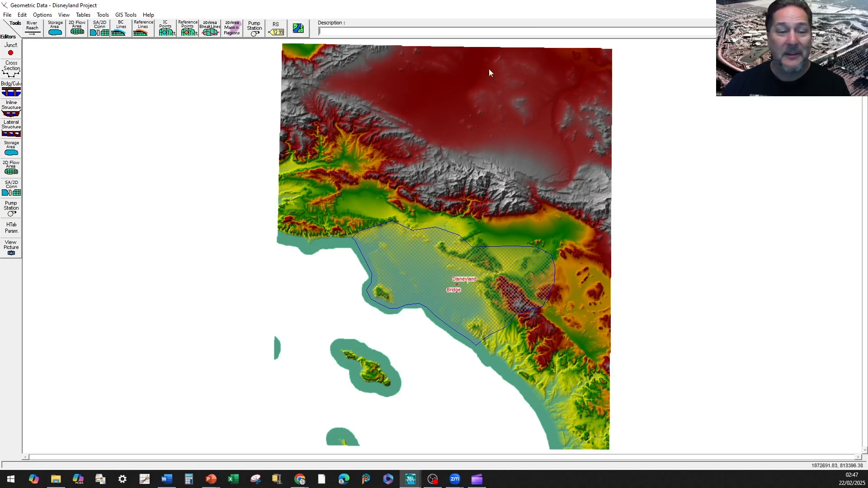
pyautogui.hotkey('alt', 'Tab')
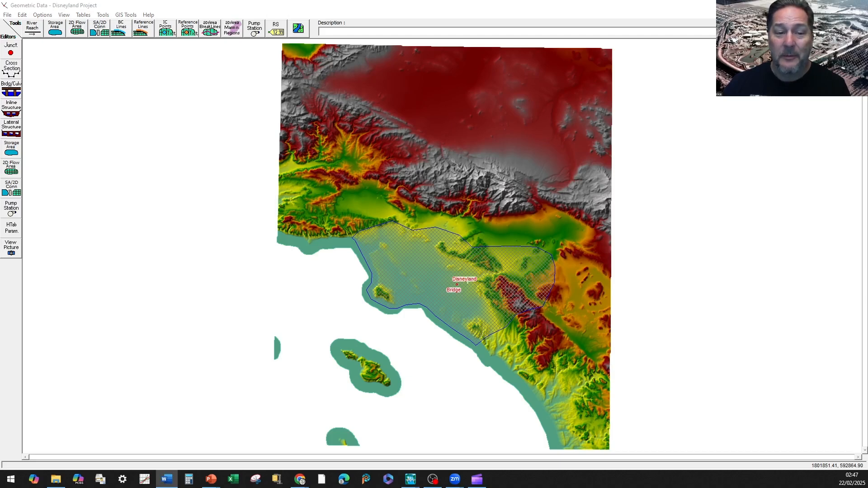
pyautogui.click(364, 31)
pyautogui.hotkey('ctrl', 'v')
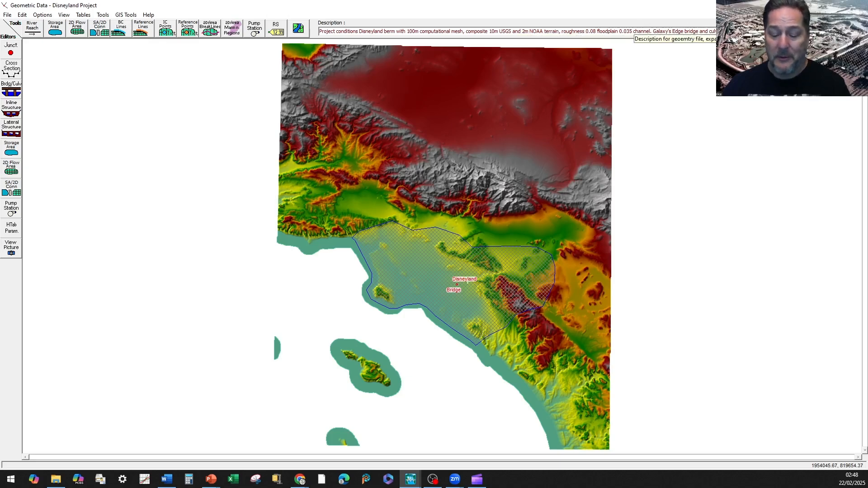
pyautogui.click(7, 14)
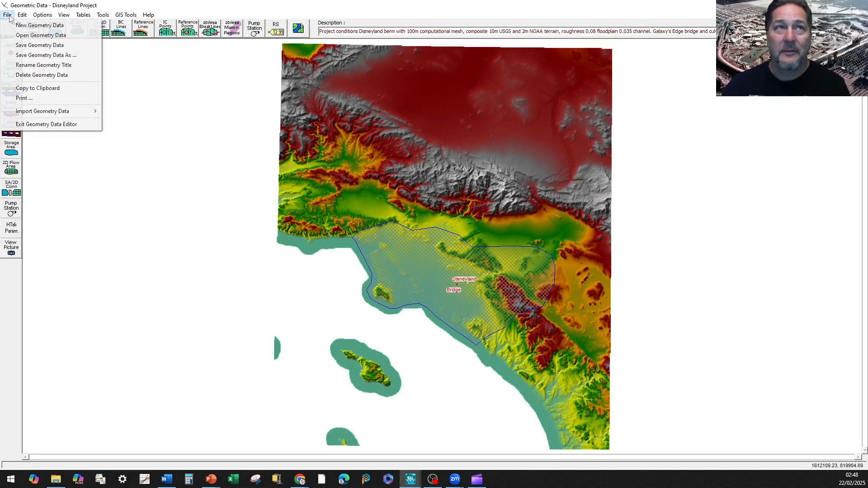
pyautogui.click(28, 45)
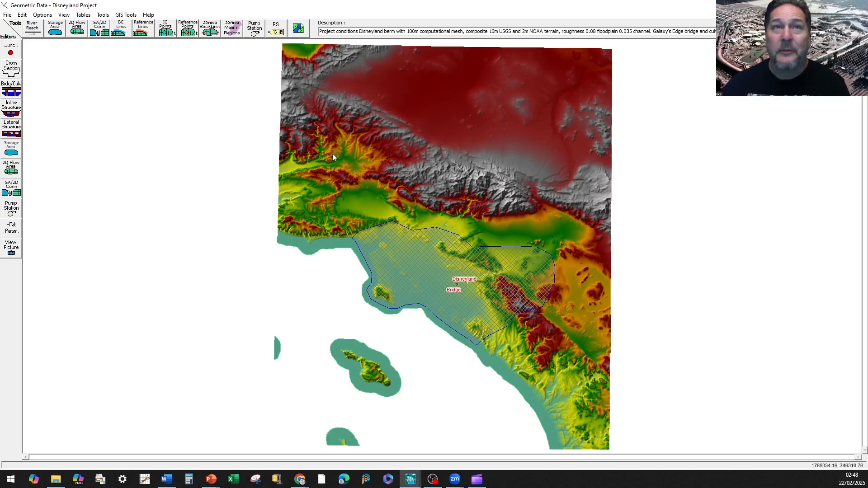
# Open the SA/2D connection data for the Bridge structure near Disneyland
pyautogui.click(63, 14)
pyautogui.click(74, 24)
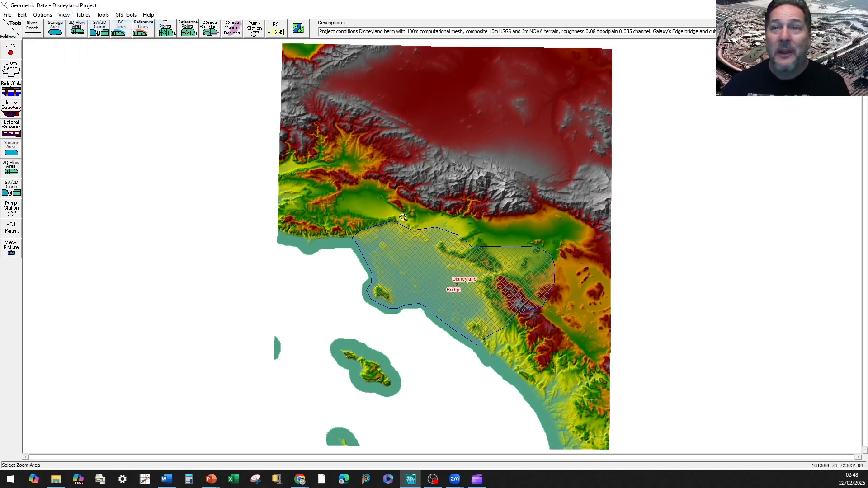
pyautogui.moveTo(443, 274); pyautogui.dragTo(488, 298)
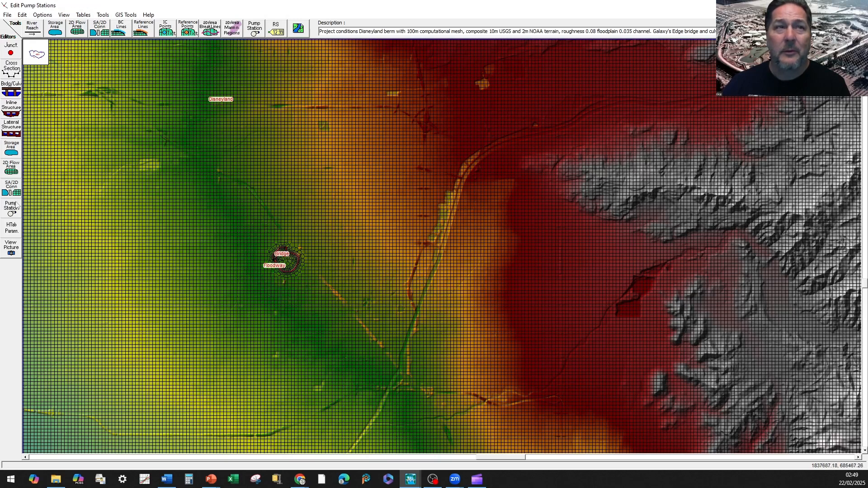
pyautogui.click(10, 188)
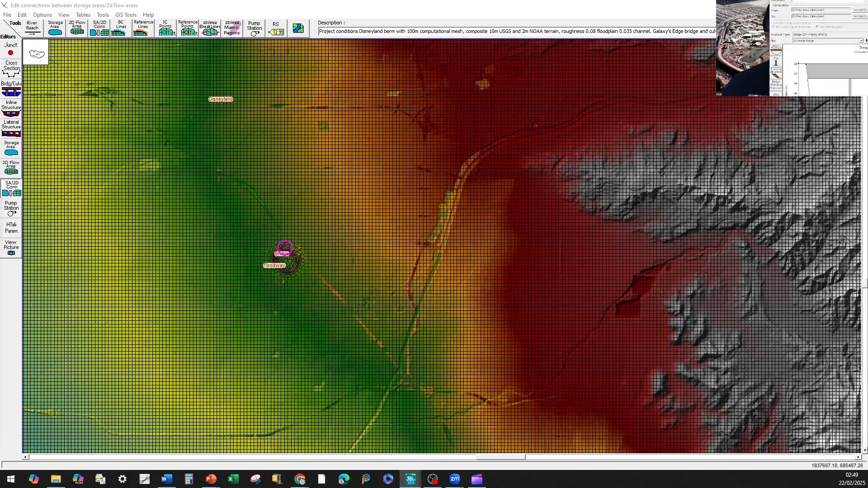
pyautogui.click(284, 251)
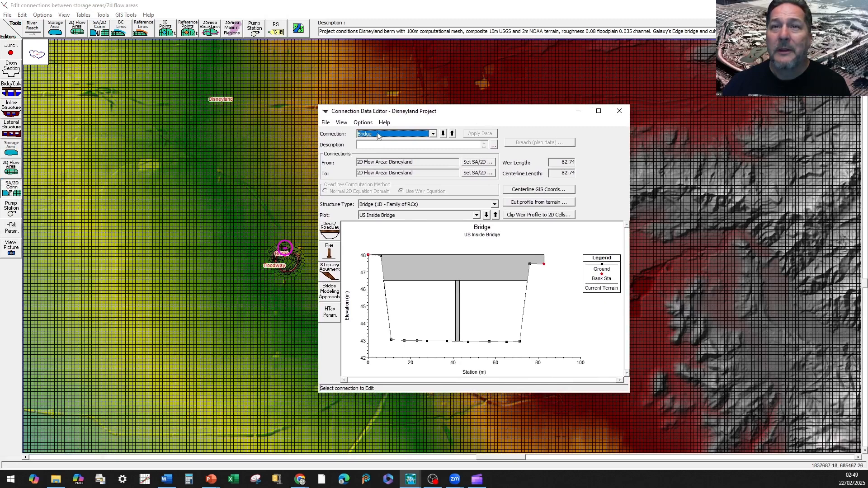
# Open the Bridge connection's cross sections and set the first-station Manning's n to 0.015 in all four upstream and downstream sections
pyautogui.click(367, 124)
pyautogui.click(379, 134)
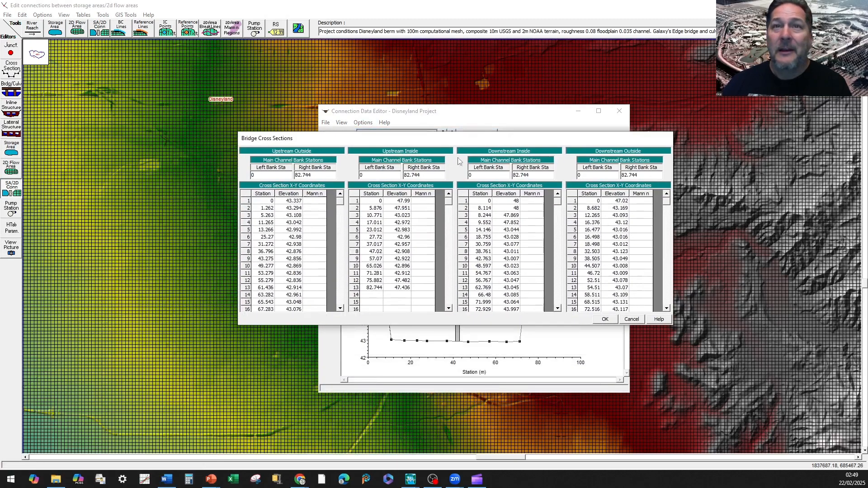
pyautogui.click(315, 201)
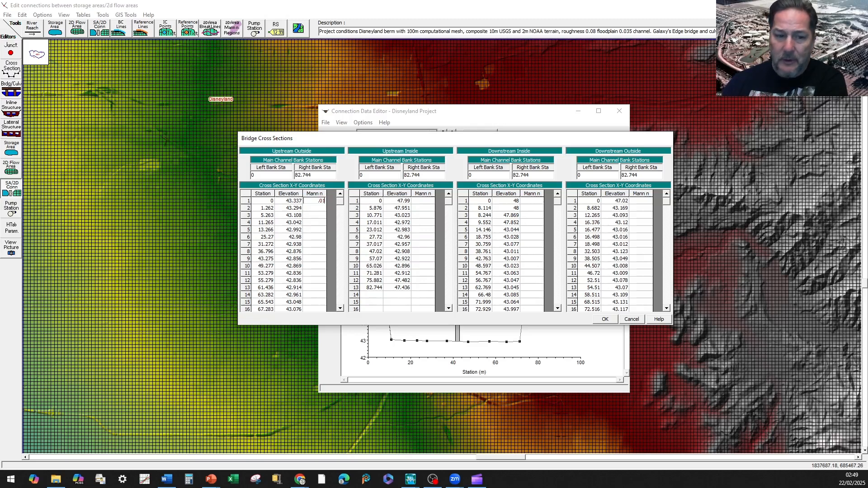
pyautogui.click(431, 202)
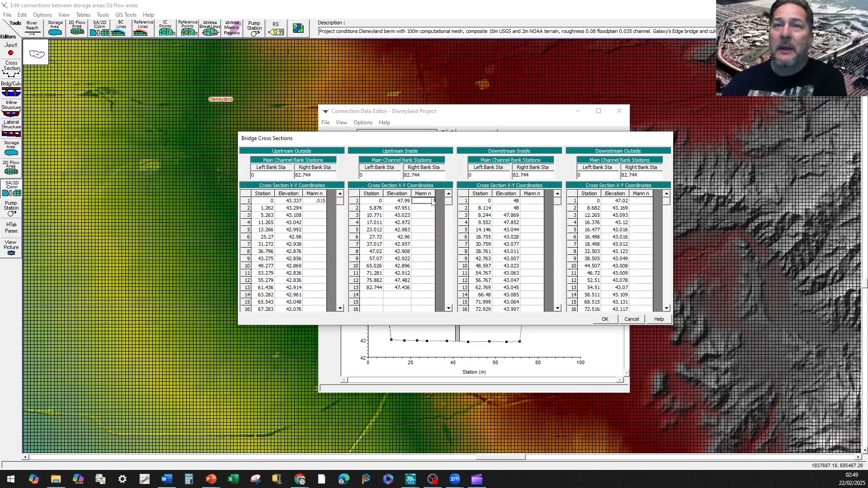
pyautogui.write('.015')
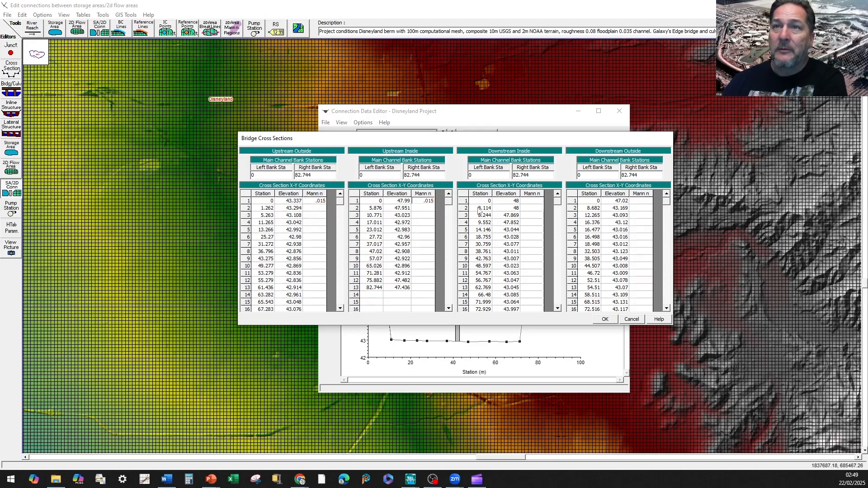
pyautogui.click(530, 201)
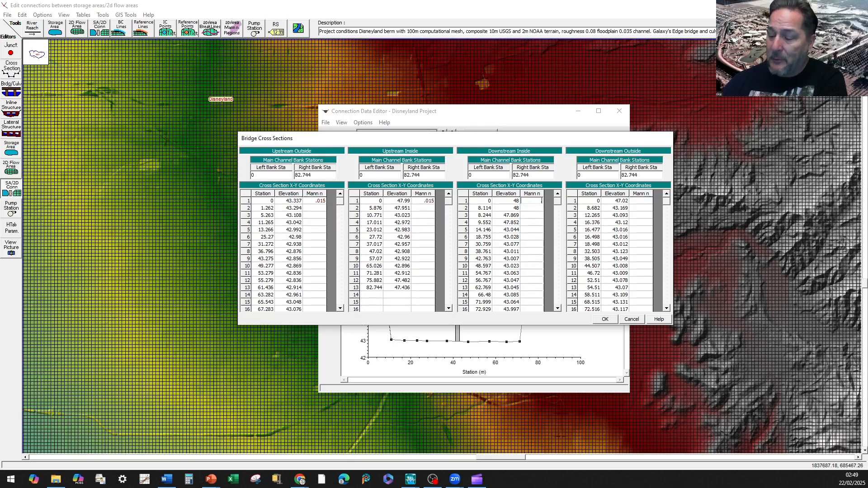
pyautogui.write('.015')
pyautogui.click(633, 202)
pyautogui.write('.01')
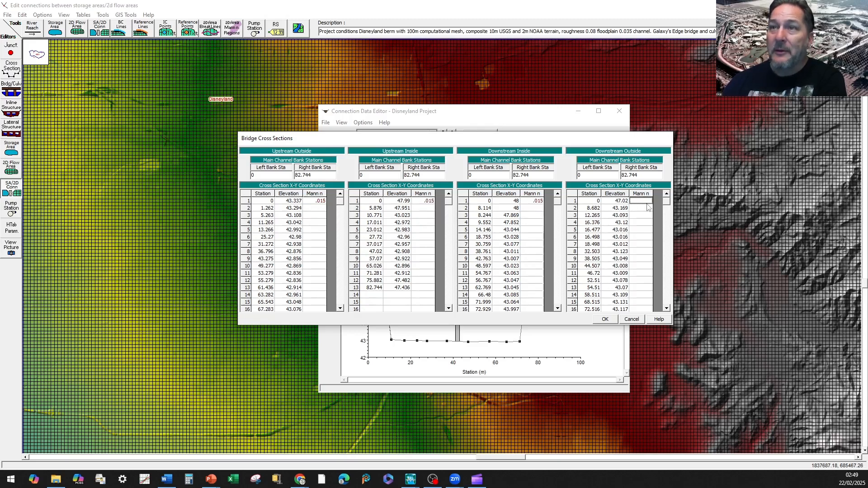
pyautogui.write('5')
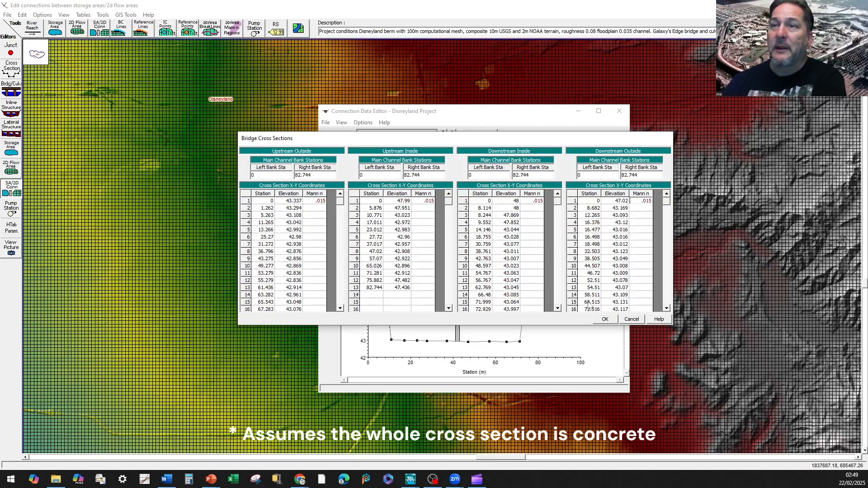
pyautogui.click(605, 320)
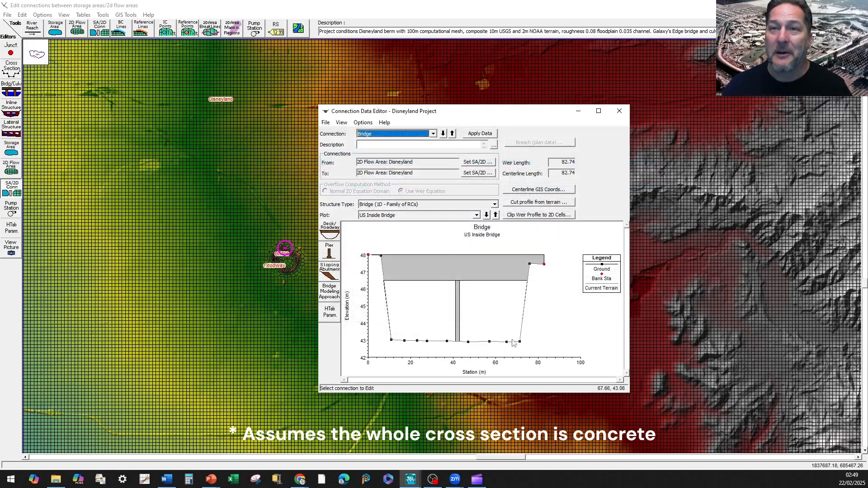
# Locate the Floodway connection on the Disneyland berm, open its connection data and set its flap gates to No Negative Flow Flaps
pyautogui.click(64, 15)
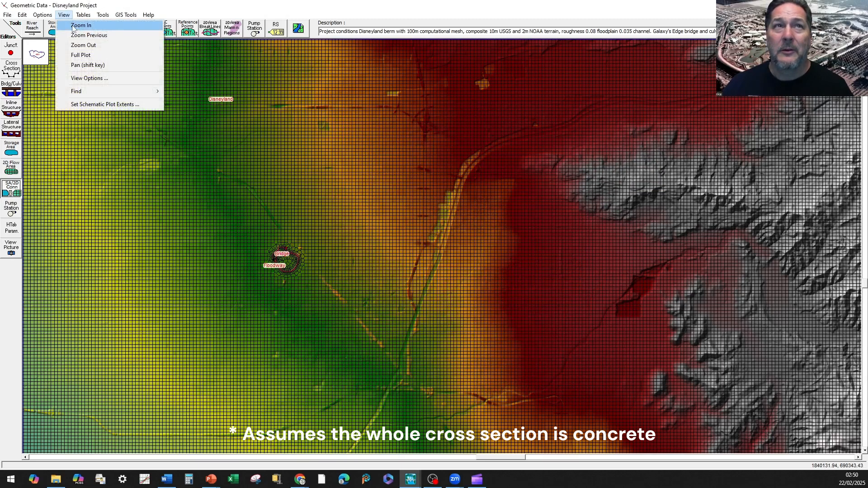
pyautogui.click(74, 23)
pyautogui.moveTo(256, 237); pyautogui.dragTo(320, 283)
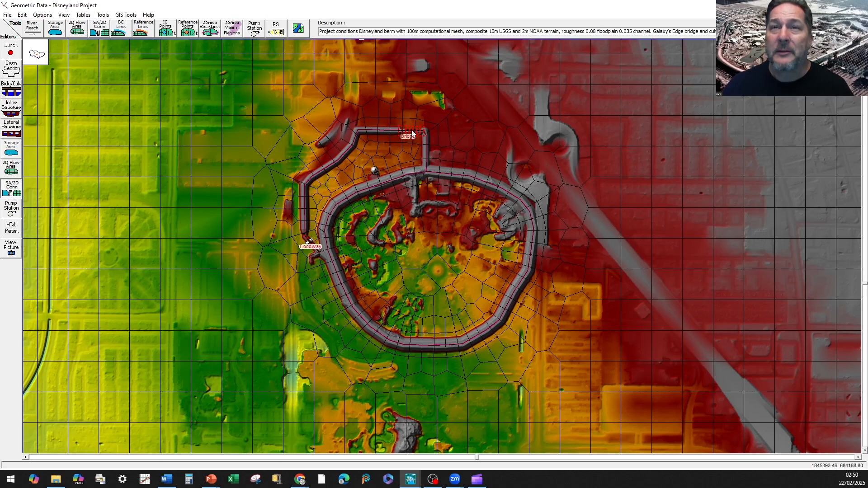
pyautogui.rightClick(309, 241)
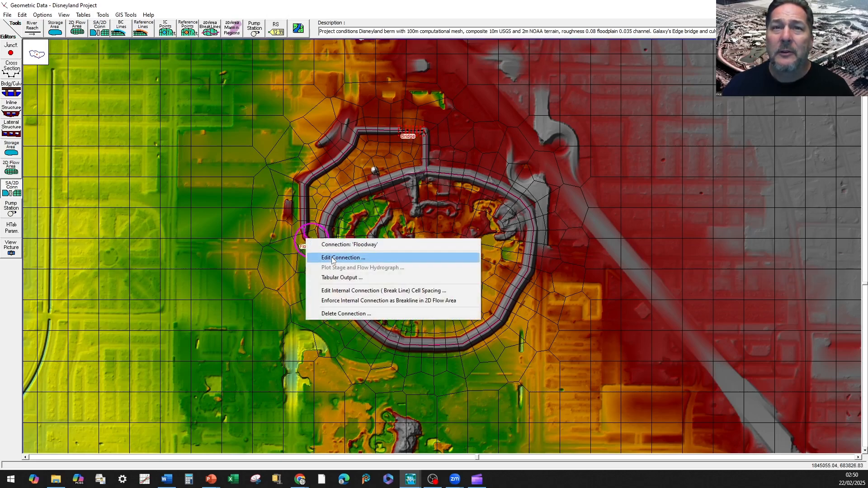
pyautogui.click(334, 244)
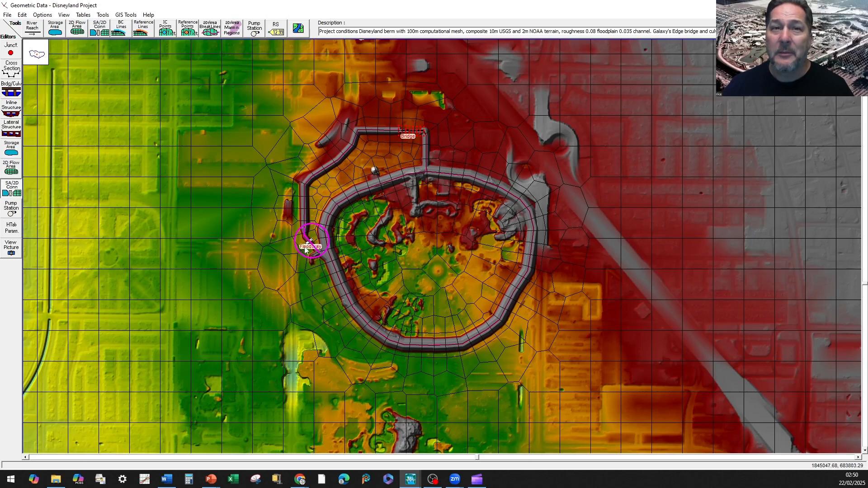
pyautogui.click(12, 192)
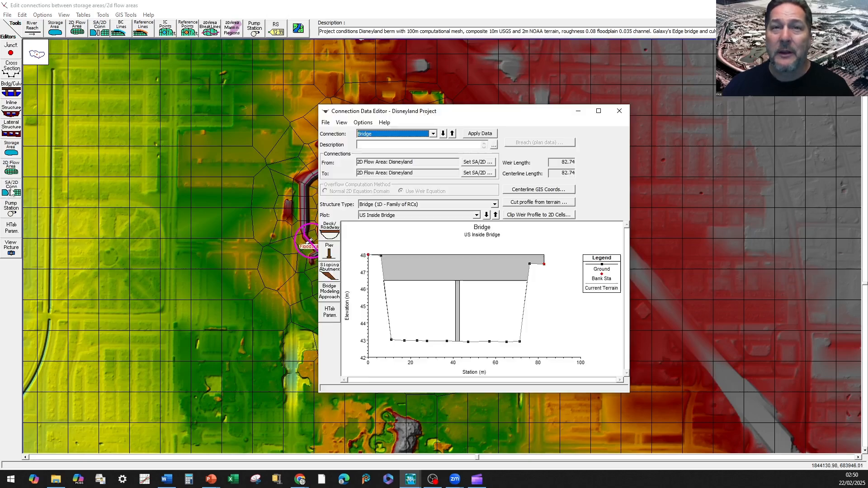
pyautogui.click(444, 133)
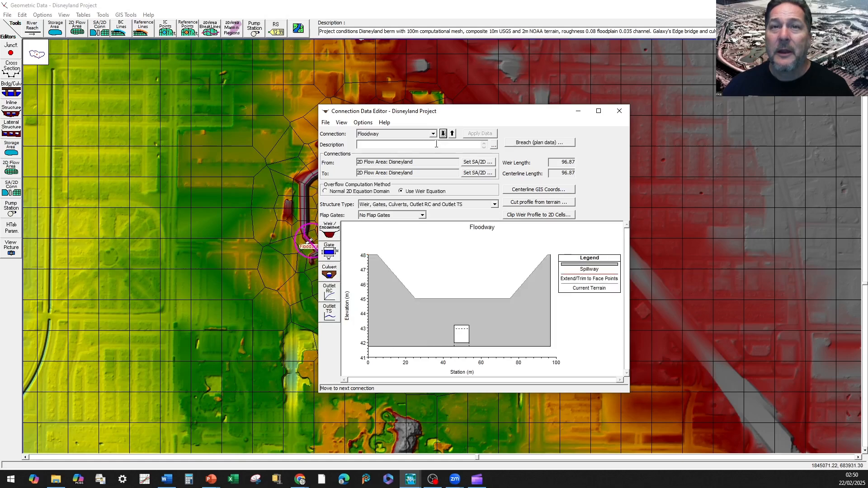
pyautogui.click(422, 216)
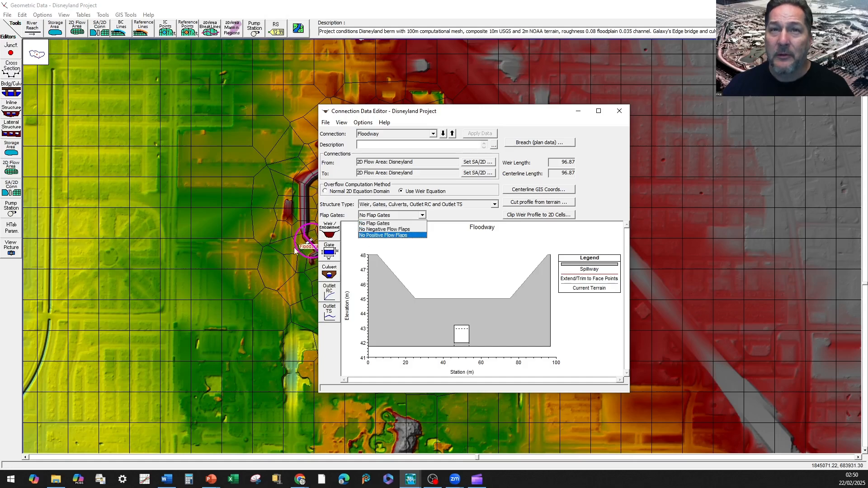
pyautogui.click(384, 231)
# Save the Disneyland Project geometry data and close the geometric data editor
pyautogui.click(326, 124)
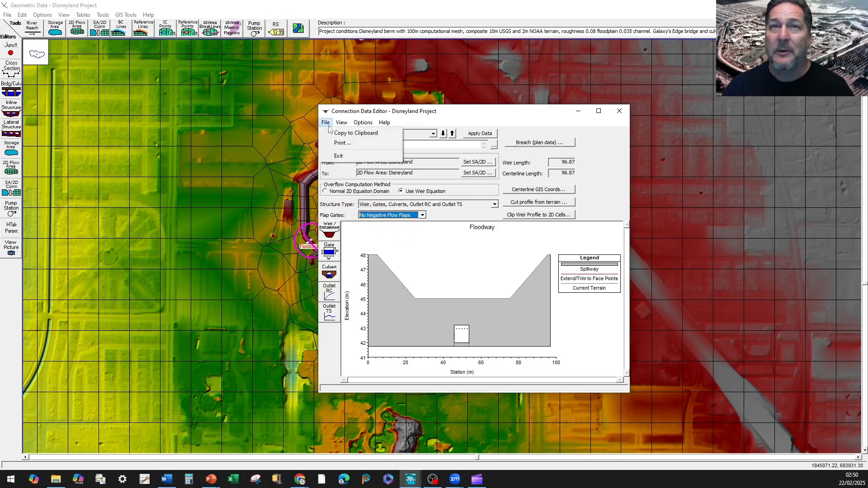
pyautogui.click(7, 14)
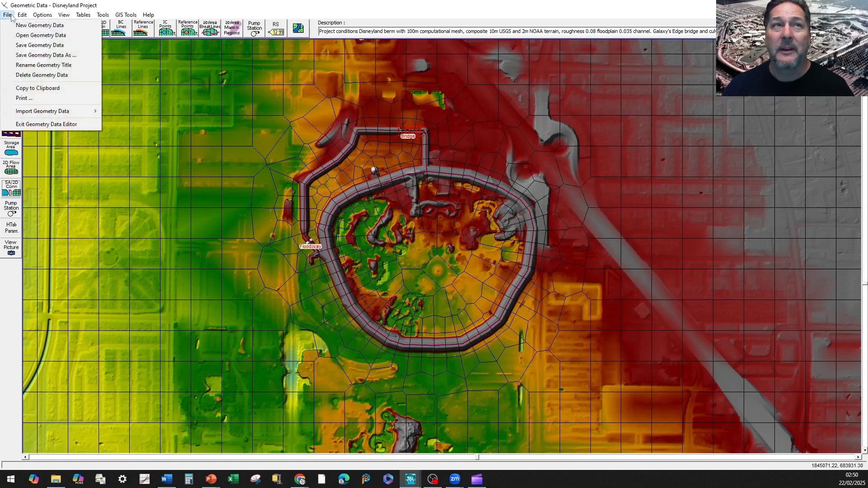
pyautogui.click(27, 45)
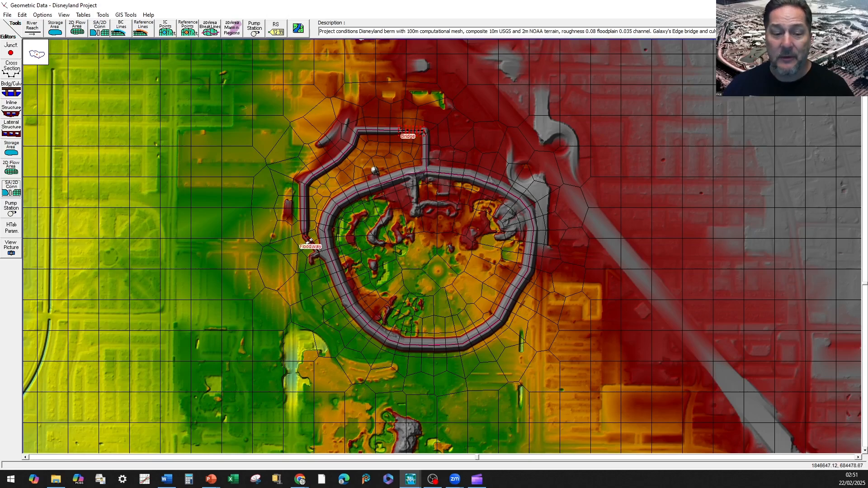
pyautogui.click(857, 5)
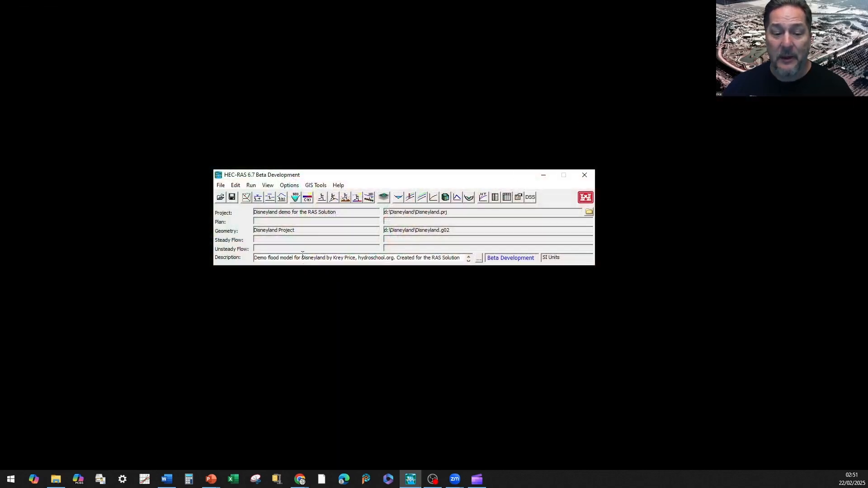
# Open RAS Mapper maximized and display the Final n Values layer of the Disneyland Project geometry's Manning's n data
pyautogui.click(384, 197)
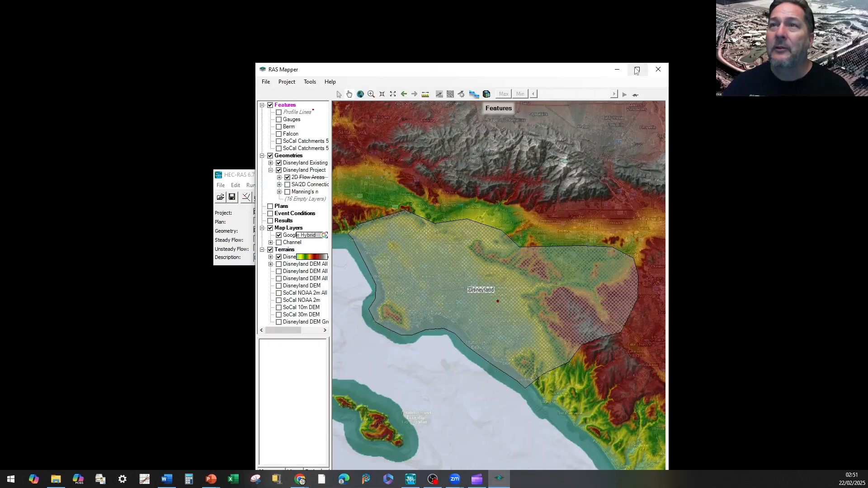
pyautogui.click(636, 70)
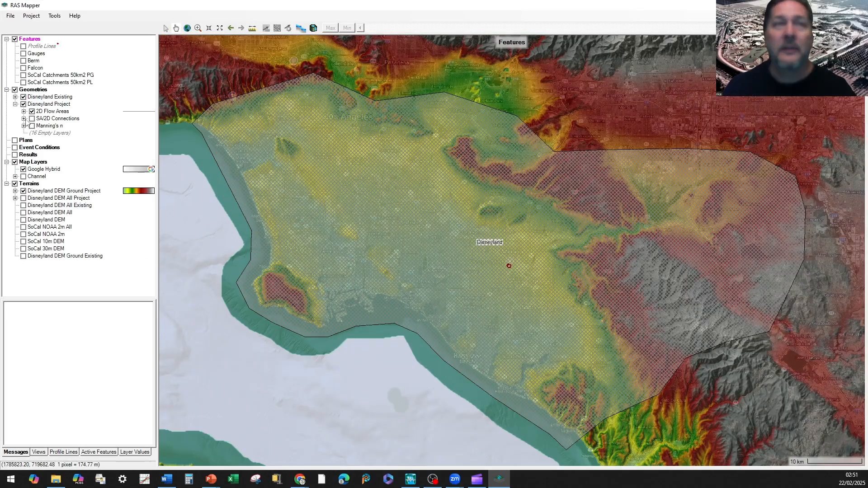
pyautogui.click(24, 127)
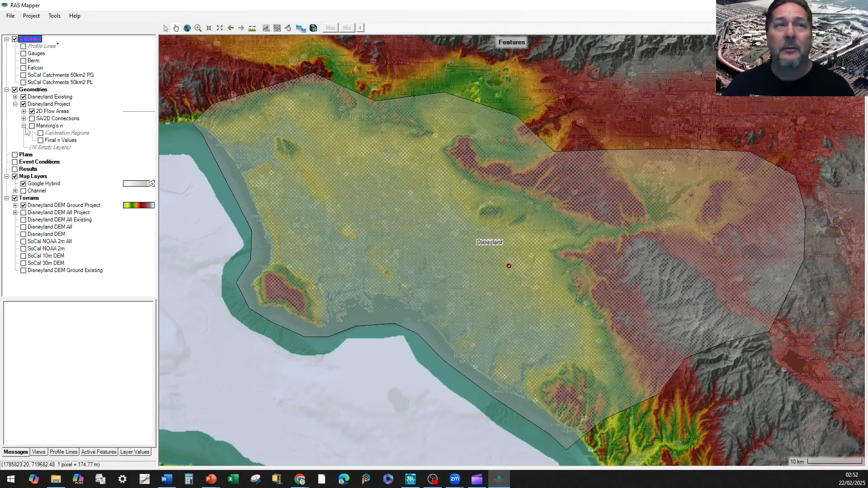
pyautogui.click(40, 140)
pyautogui.click(58, 141)
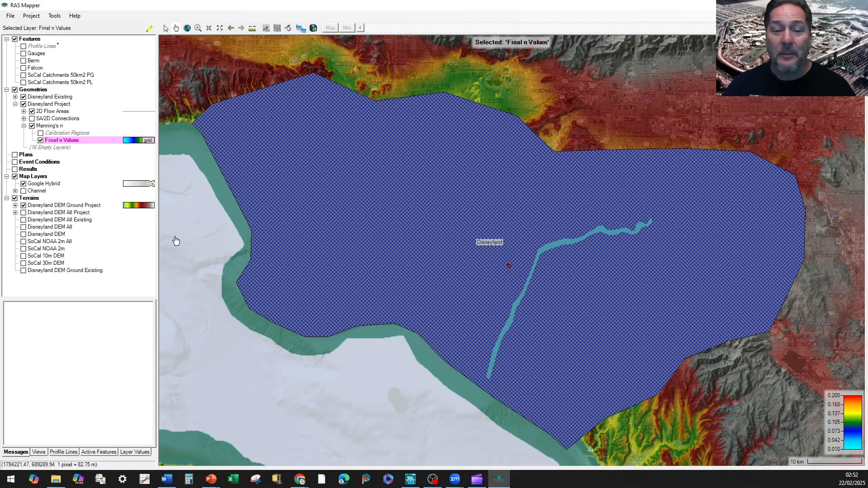
# Add the existing classification layer Channel.hdf from the 03 Land Classification folder and remove the original Channel map layer
pyautogui.rightClick(37, 177)
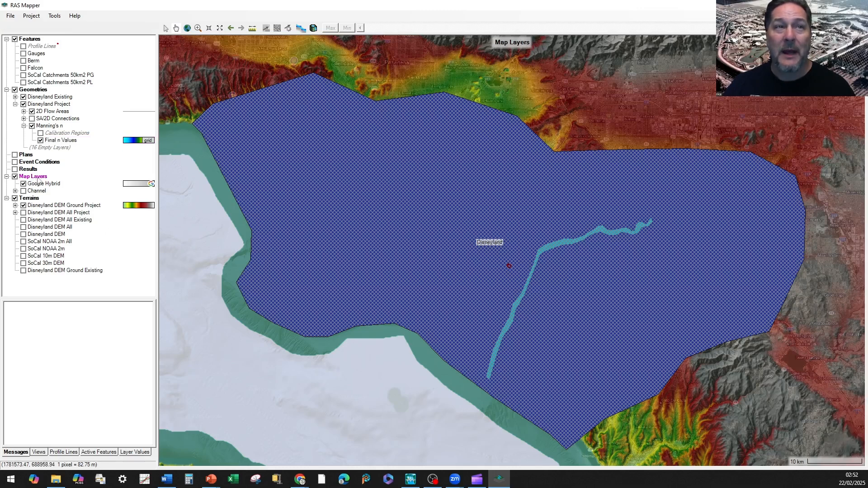
pyautogui.moveTo(57, 196)
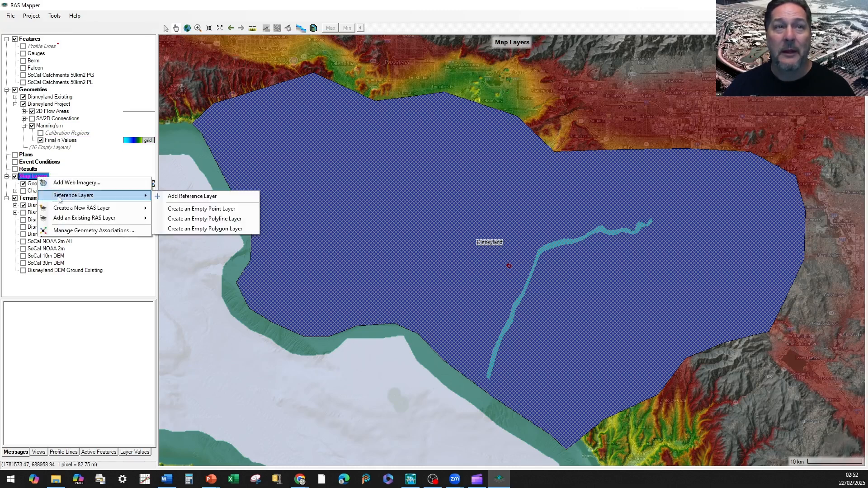
pyautogui.moveTo(76, 219)
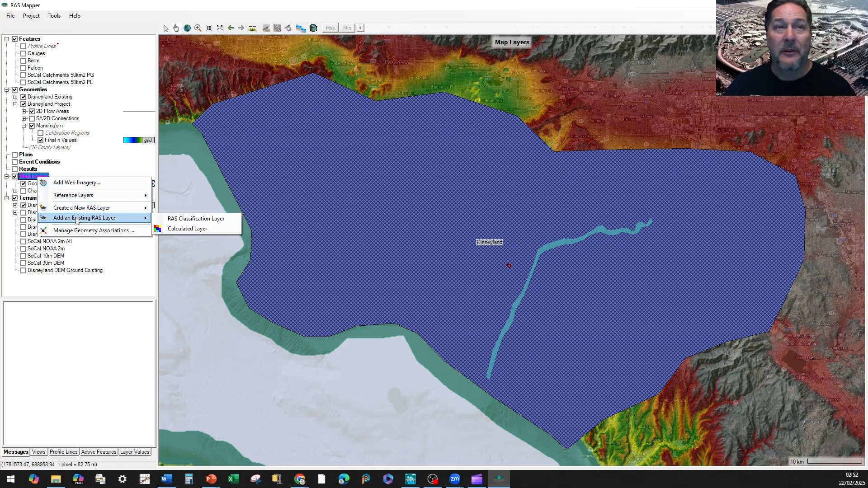
pyautogui.click(188, 220)
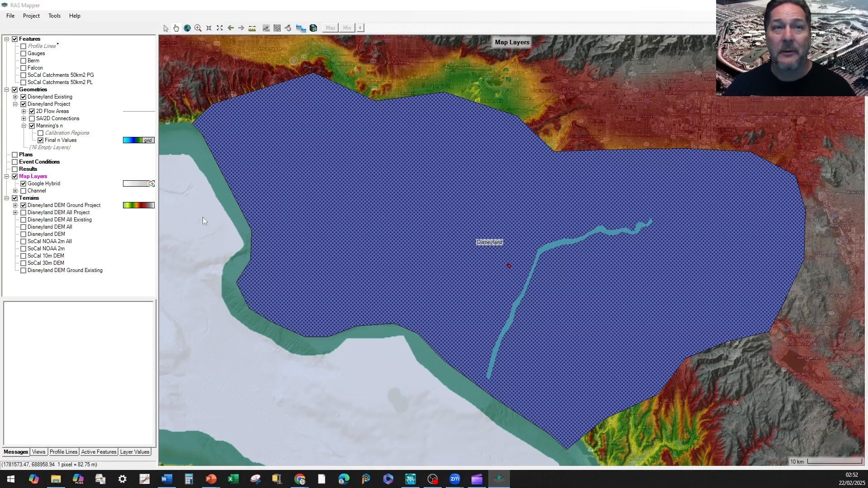
pyautogui.click(159, 33)
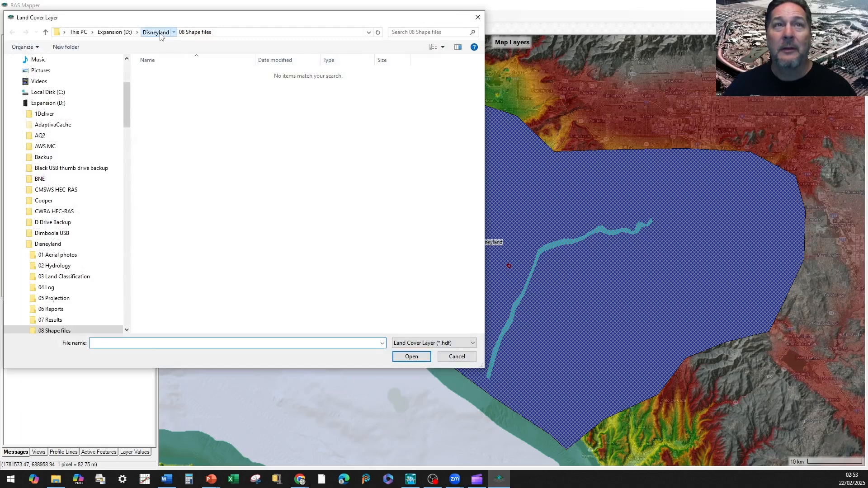
pyautogui.doubleClick(178, 91)
pyautogui.click(177, 83)
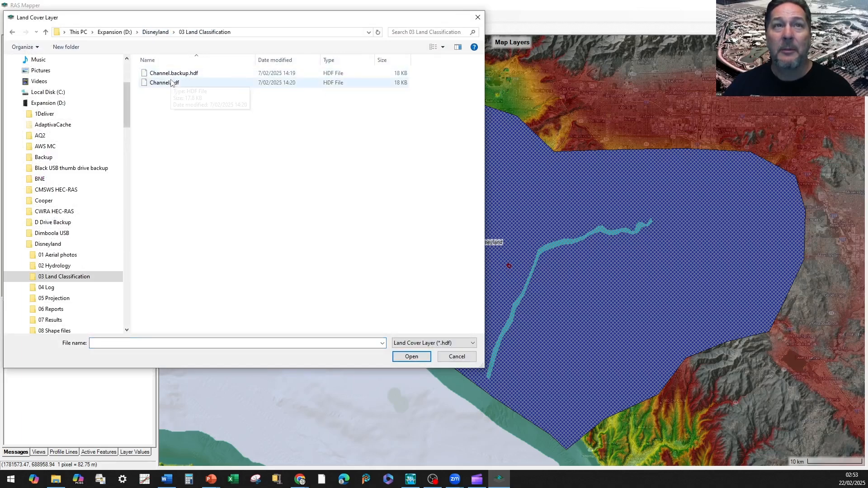
pyautogui.click(402, 354)
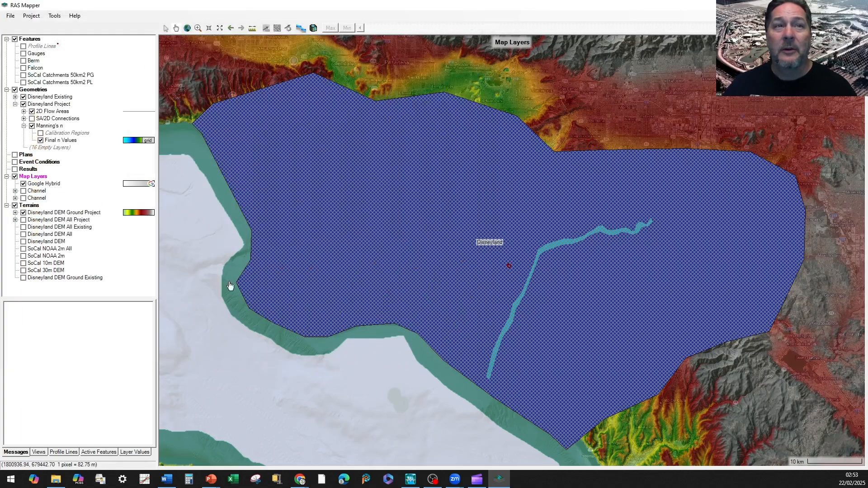
pyautogui.rightClick(33, 194)
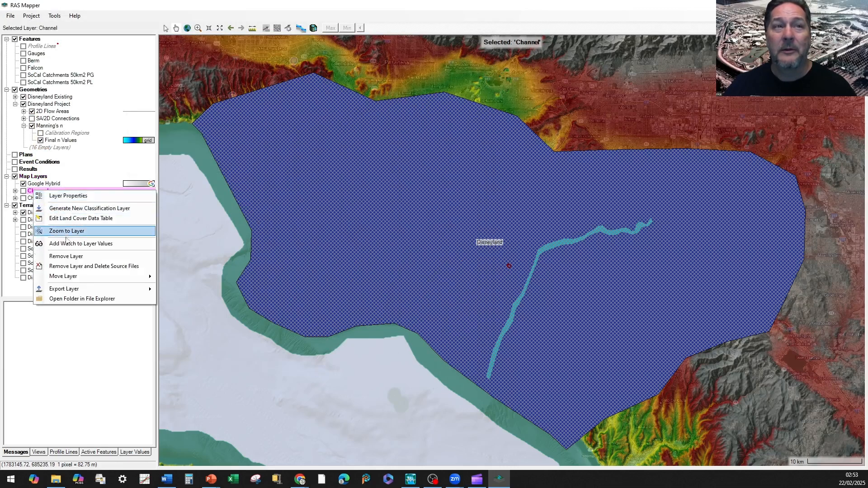
pyautogui.click(66, 257)
# Check the old Land Classification folder's contents in File Explorer and delete that folder from the Disneyland project folder
pyautogui.click(56, 479)
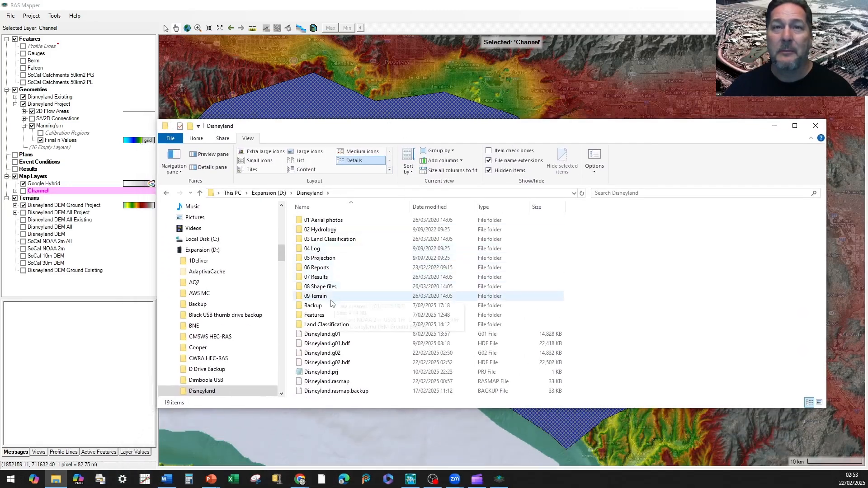
pyautogui.doubleClick(327, 324)
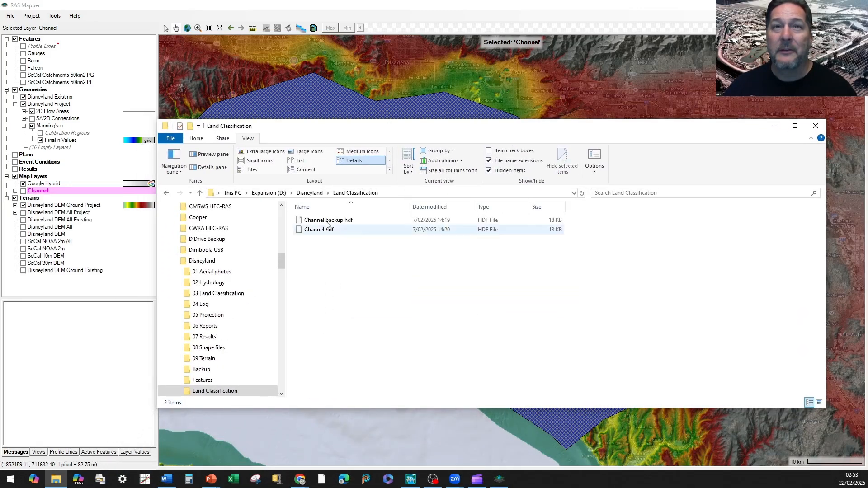
pyautogui.click(310, 193)
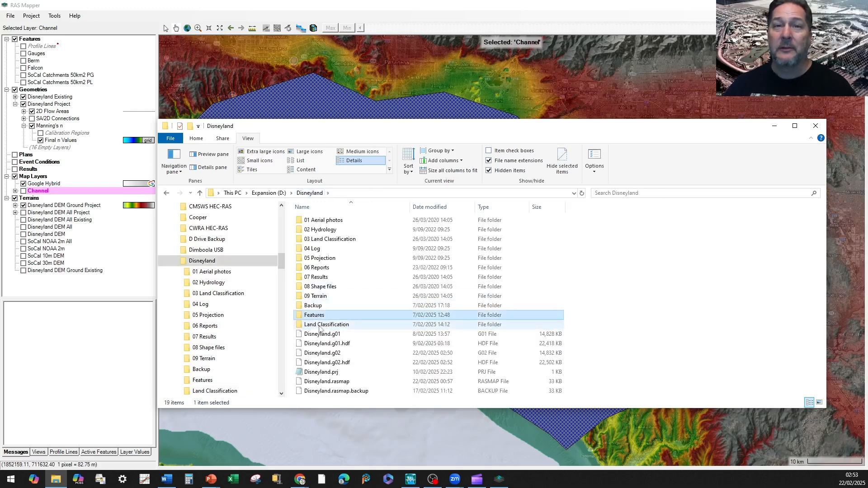
pyautogui.press('Delete')
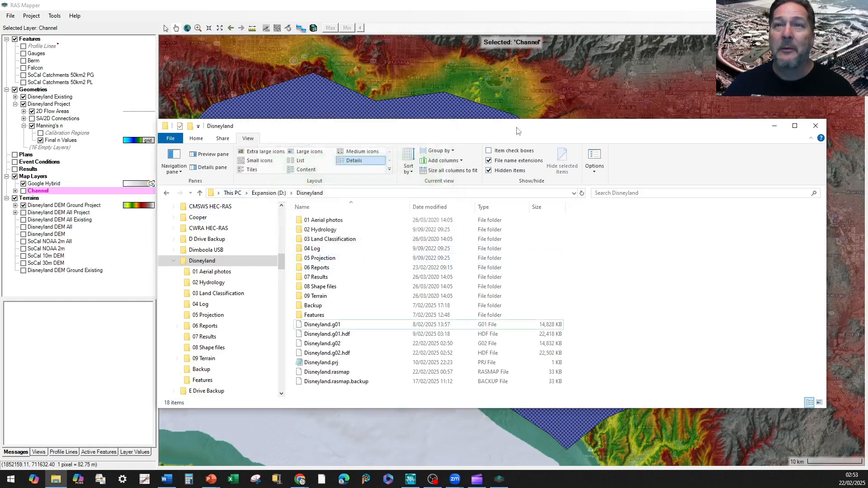
# Close the Disneyland folder window and display the Channel map layer with its Classification Polygons in RAS Mapper
pyautogui.click(815, 126)
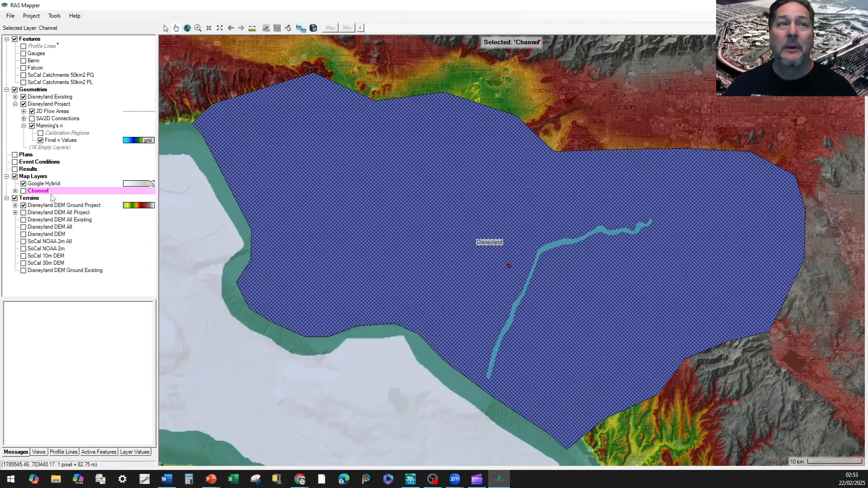
pyautogui.click(14, 191)
pyautogui.click(24, 191)
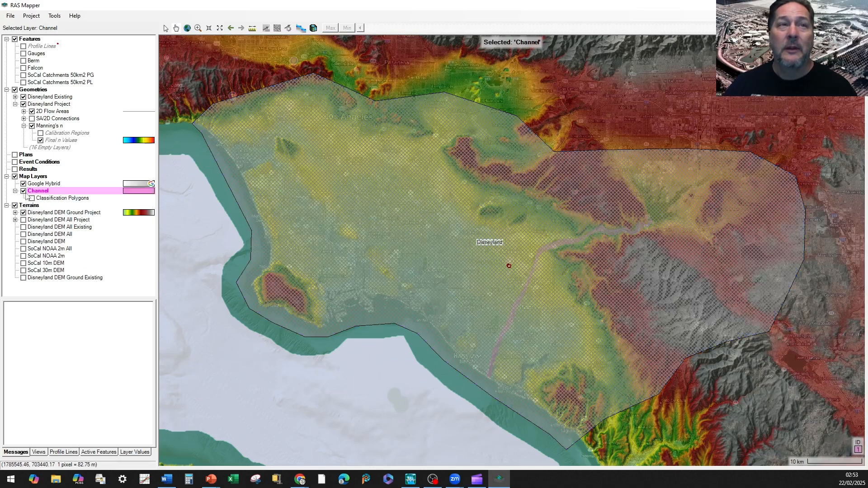
pyautogui.click(52, 199)
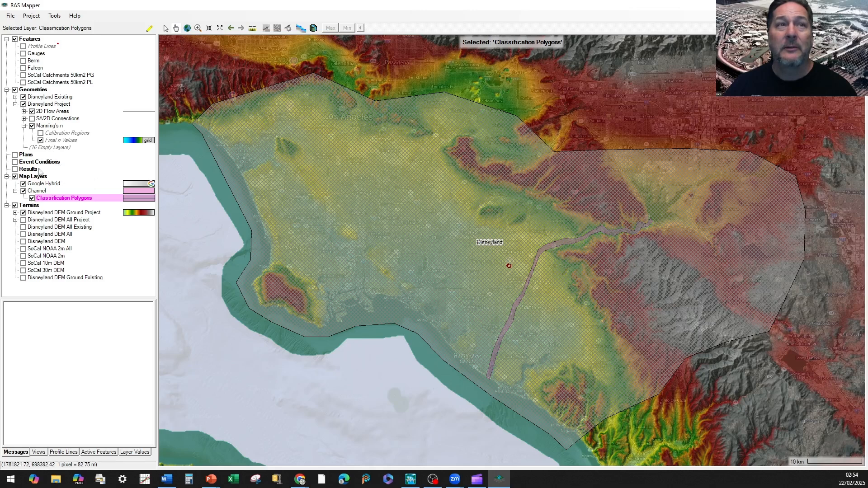
# Review the Channel layer's land cover data table of Manning's n and percent impervious values, leaving it unedited
pyautogui.rightClick(40, 193)
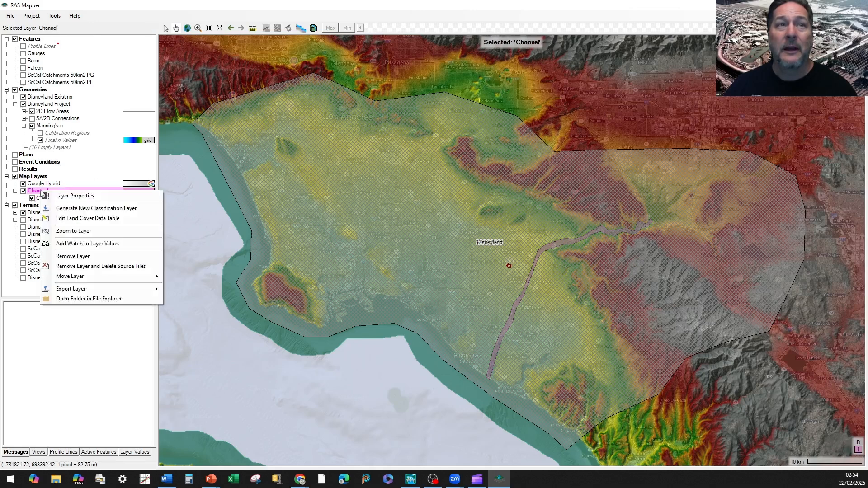
pyautogui.click(72, 218)
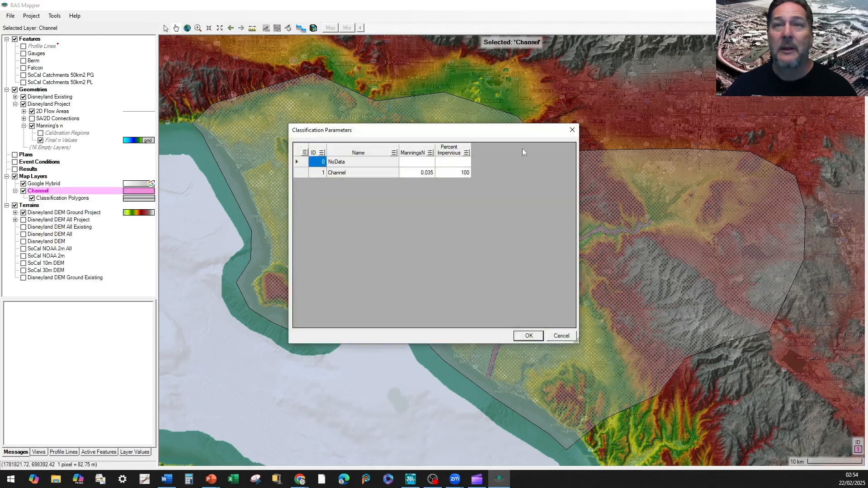
pyautogui.click(572, 129)
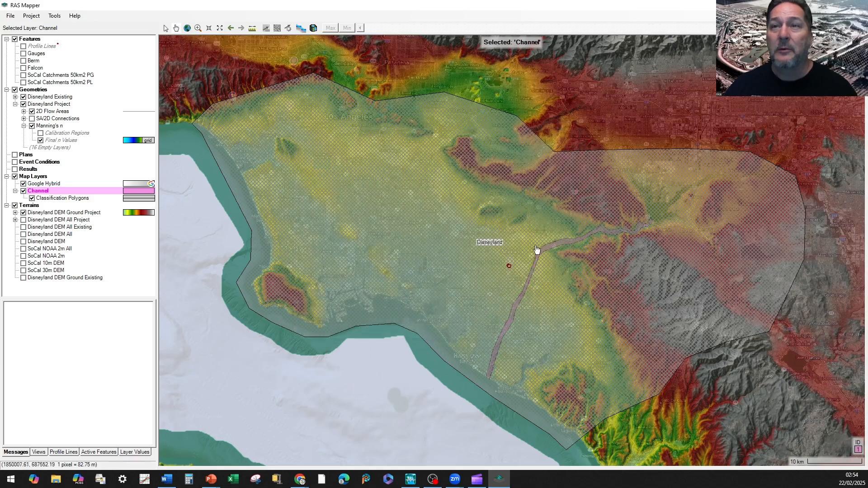
# Close RAS Mapper, save the Disneyland project, and exit HEC-RAS
pyautogui.click(47, 126)
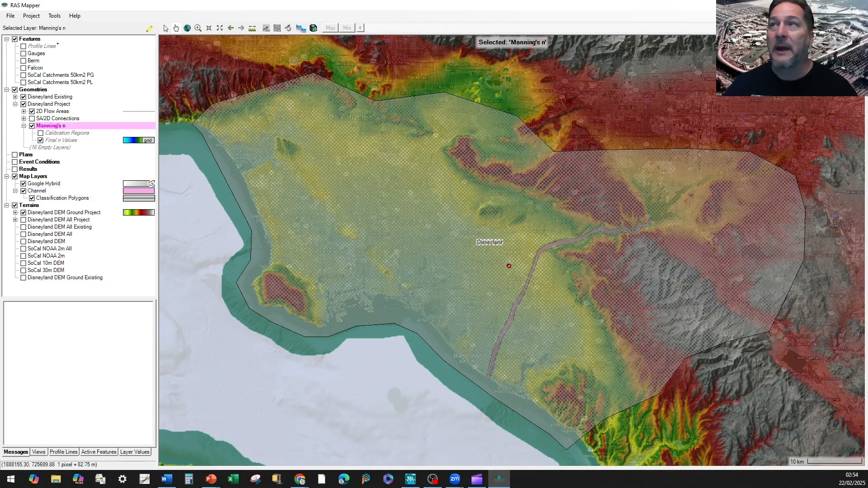
pyautogui.click(857, 5)
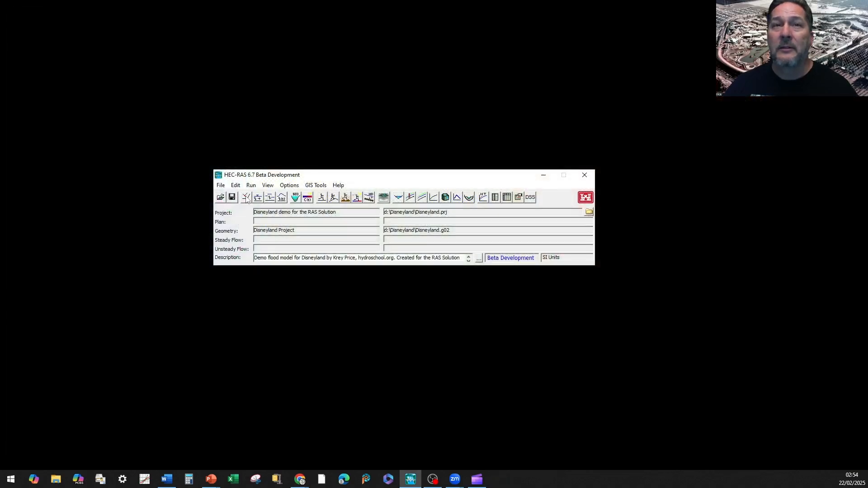
pyautogui.click(221, 186)
pyautogui.moveTo(235, 186)
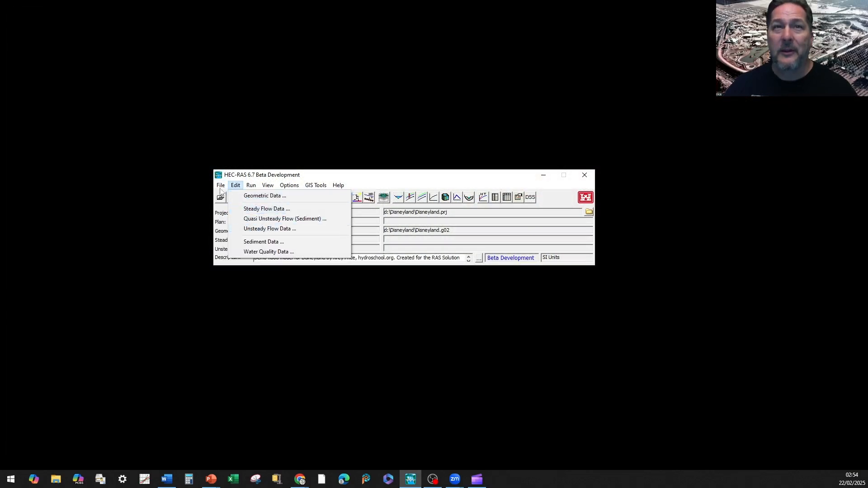
pyautogui.click(235, 215)
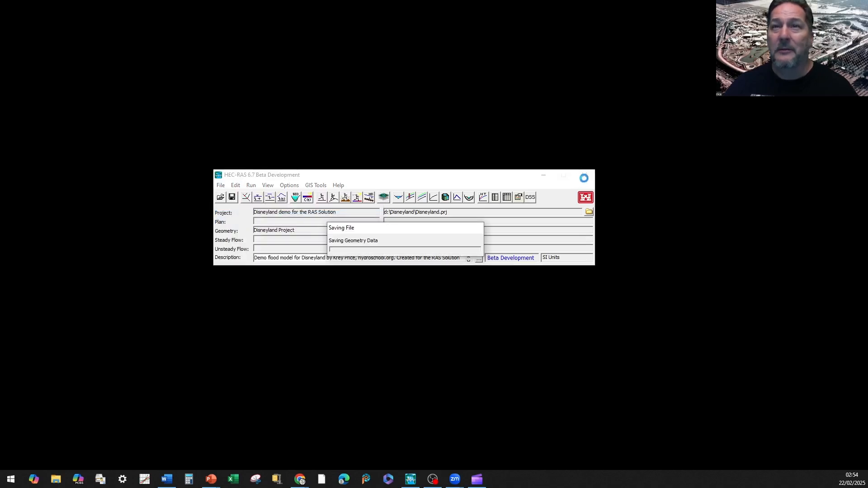
pyautogui.click(584, 177)
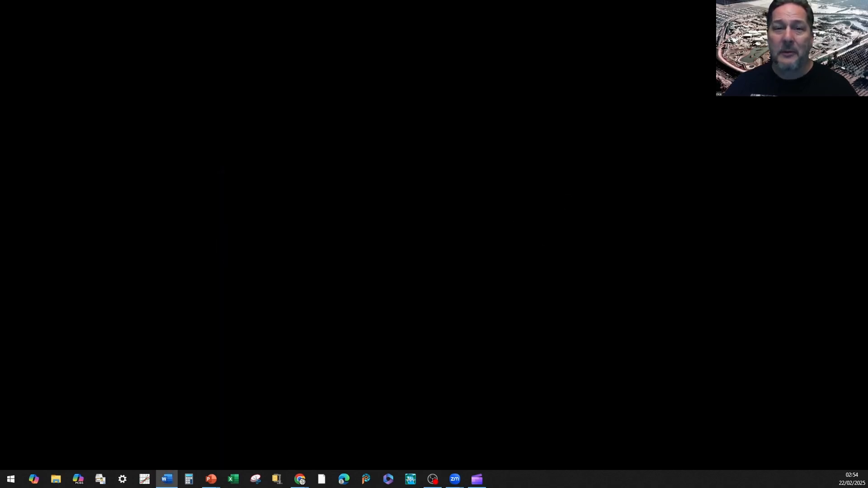
# Restart HEC-RAS, load Disneyland.prj from the Disneyland project folder, and save the project
pyautogui.click(410, 480)
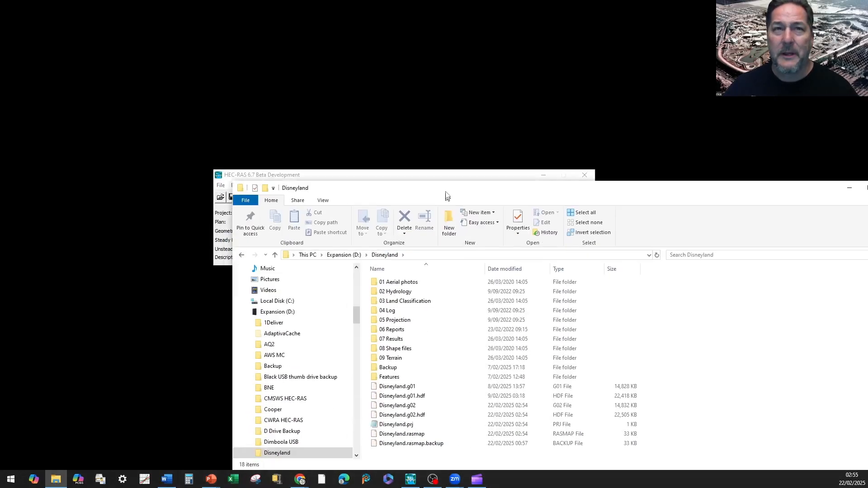
pyautogui.moveTo(446, 196); pyautogui.dragTo(585, 176)
pyautogui.click(534, 404)
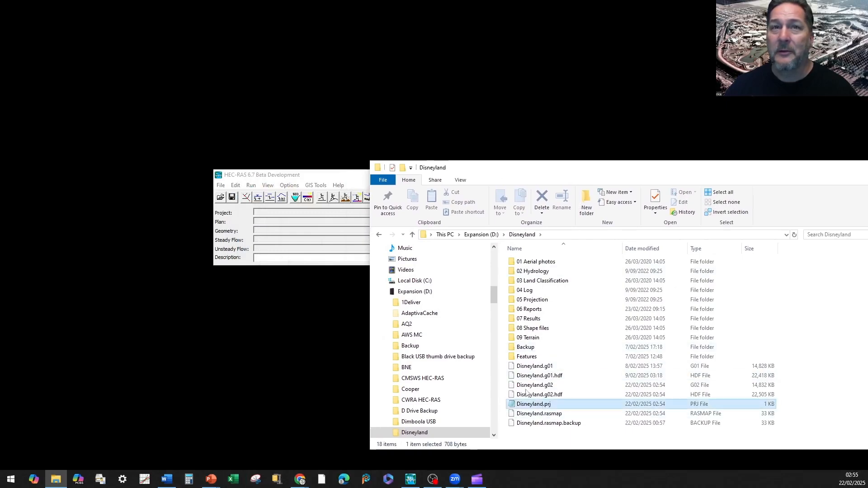
pyautogui.moveTo(531, 404); pyautogui.dragTo(308, 219)
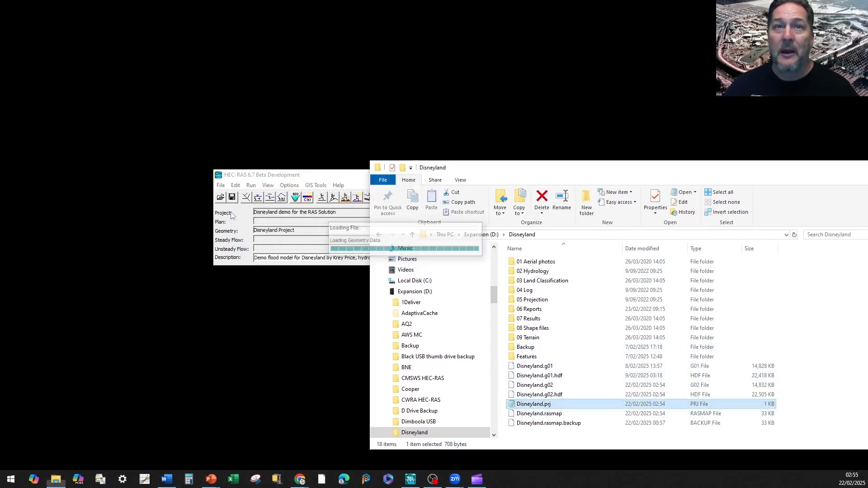
pyautogui.click(220, 185)
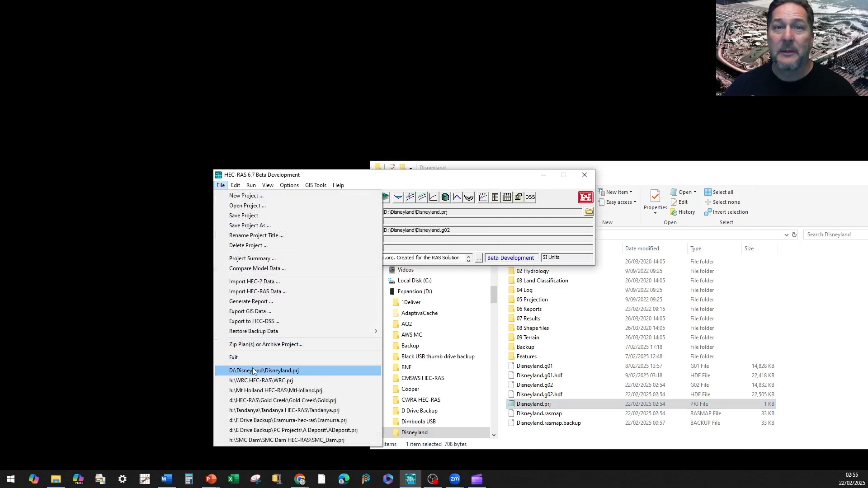
pyautogui.click(244, 215)
pyautogui.moveTo(348, 178); pyautogui.dragTo(242, 60)
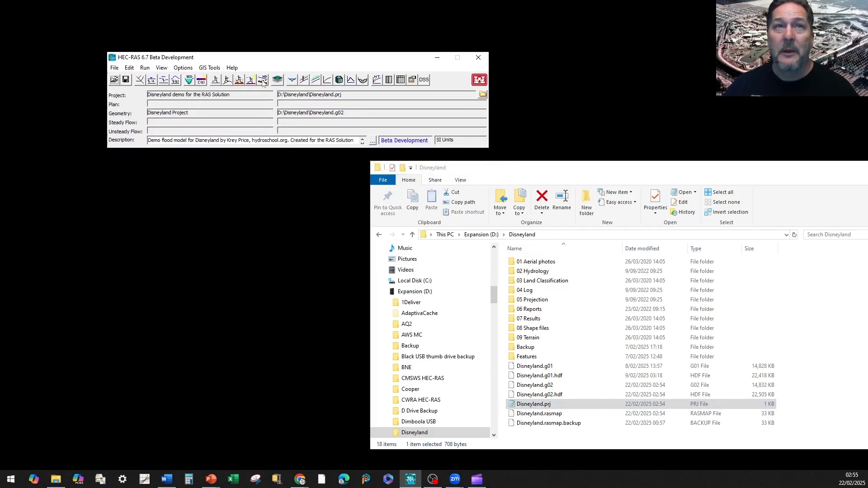
# Open RAS Mapper maximized and select the Disneyland Project geometry's Final n Values layer to check the relinked roughness data
pyautogui.click(278, 80)
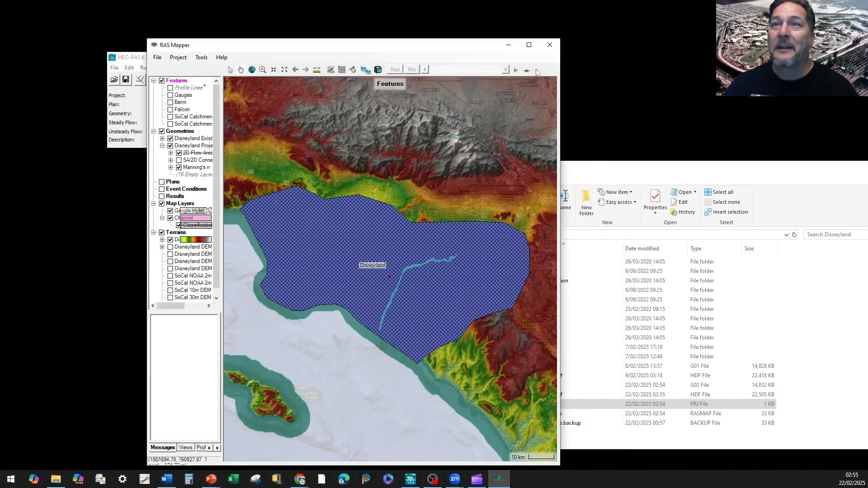
pyautogui.click(529, 45)
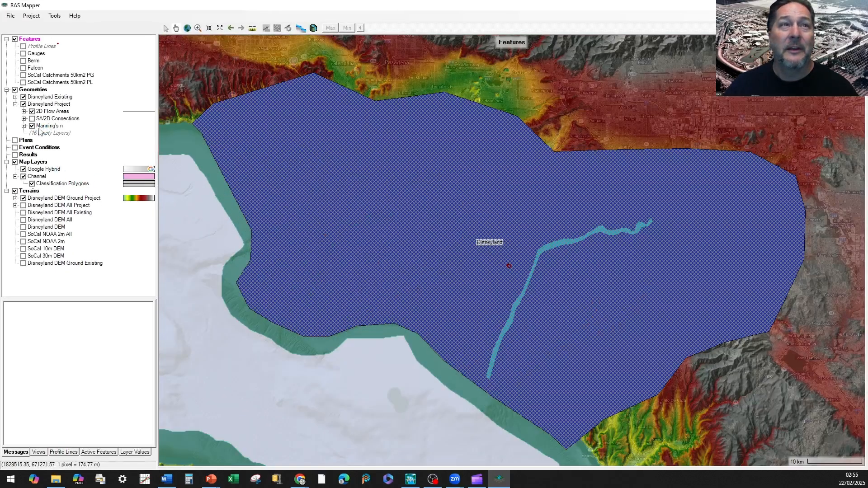
pyautogui.click(23, 126)
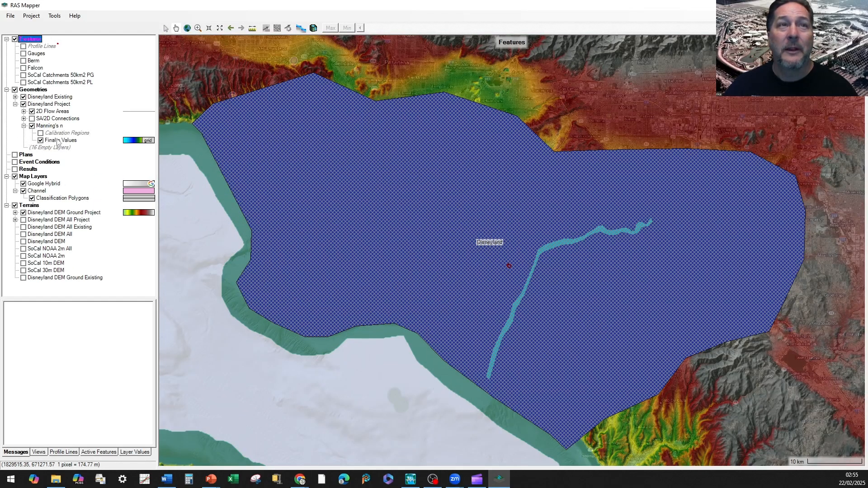
pyautogui.click(59, 140)
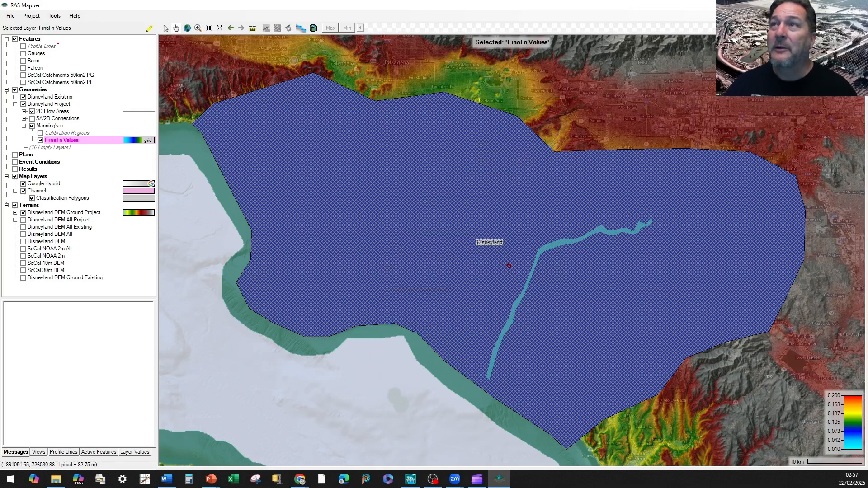
# Close RAS Mapper, clear the project folder window away, and open the Disneyland Project geometry in the geometric data editor
pyautogui.click(858, 5)
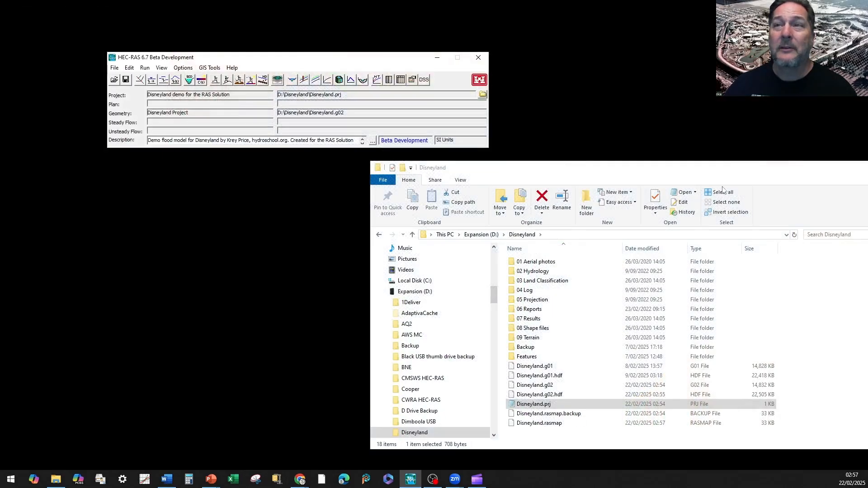
pyautogui.moveTo(711, 169); pyautogui.dragTo(389, 487)
pyautogui.click(140, 79)
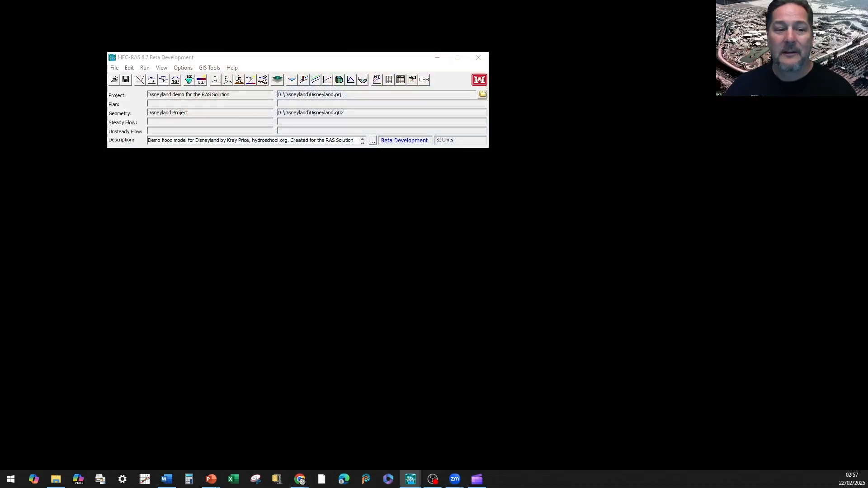
pyautogui.moveTo(99, 487); pyautogui.dragTo(420, 177)
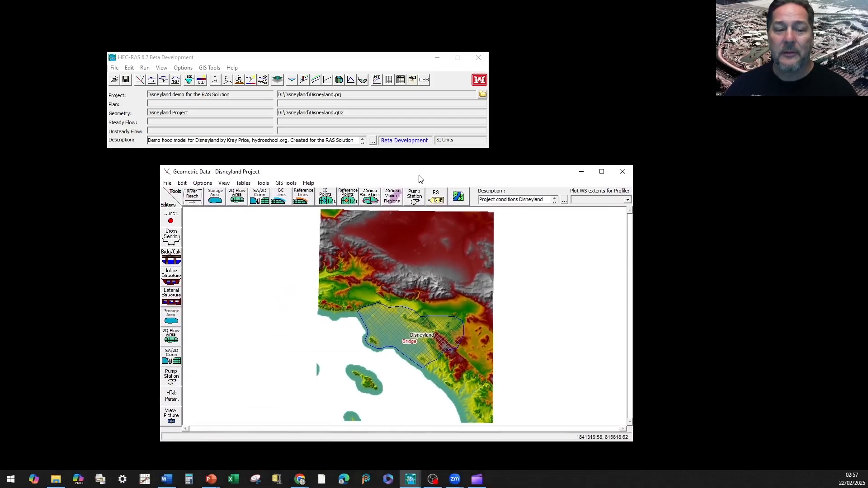
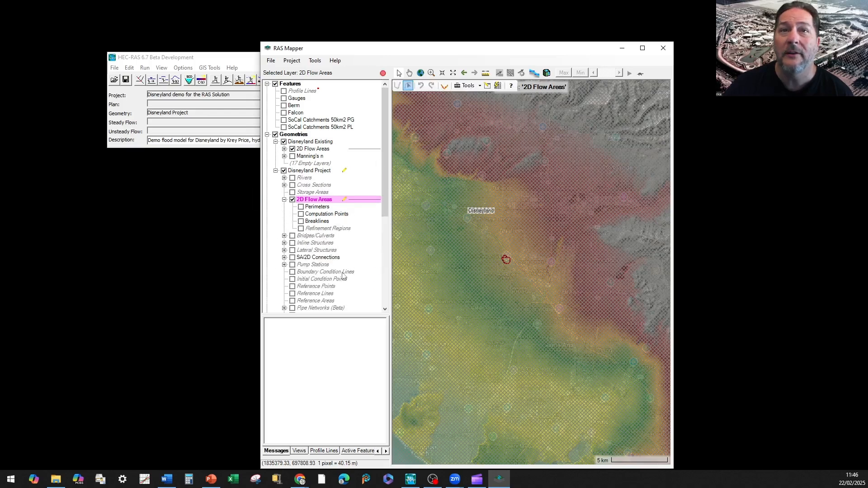
# Select the Disneyland Project's Boundary Condition Lines layer in RAS Mapper, then stop editing the geometry and save the edits
pyautogui.scroll(-1, 341, 272)
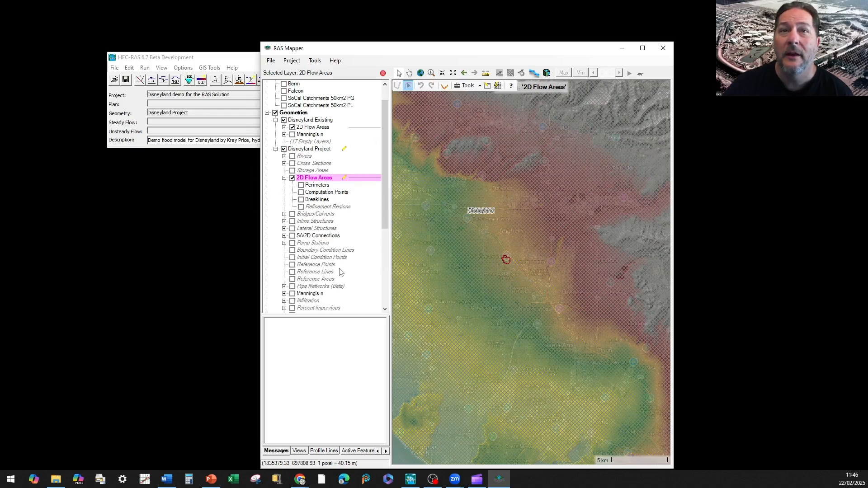
pyautogui.click(312, 250)
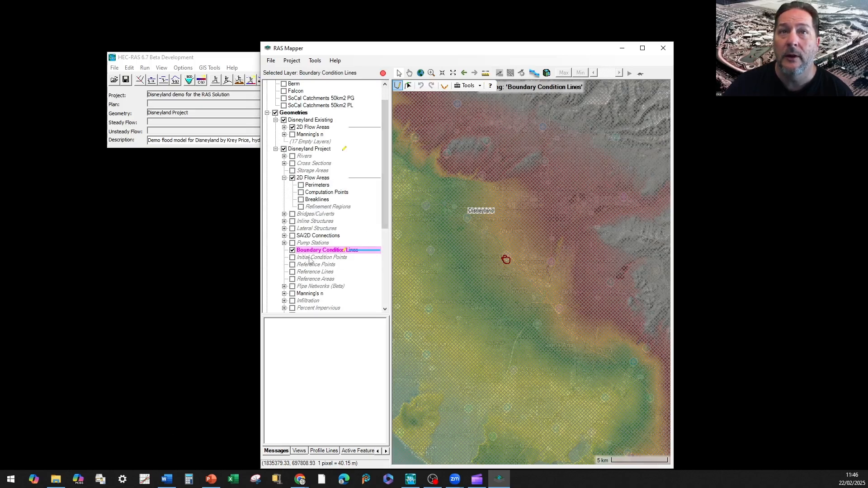
pyautogui.click(383, 73)
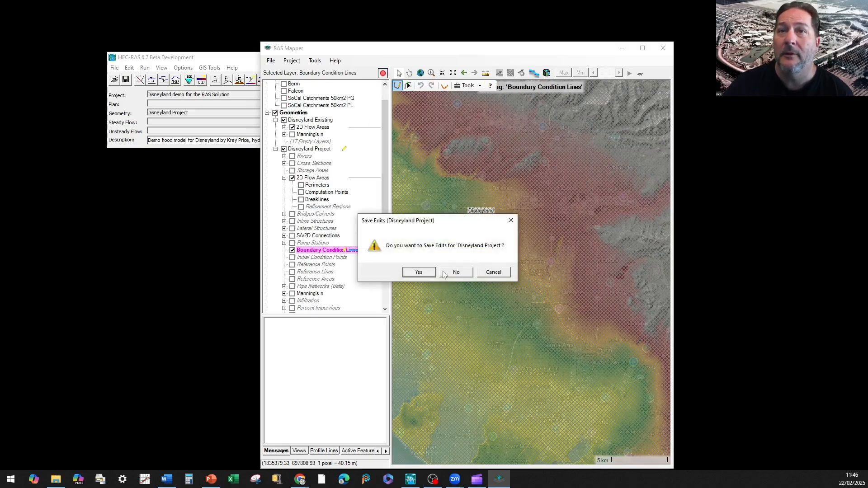
pyautogui.click(425, 273)
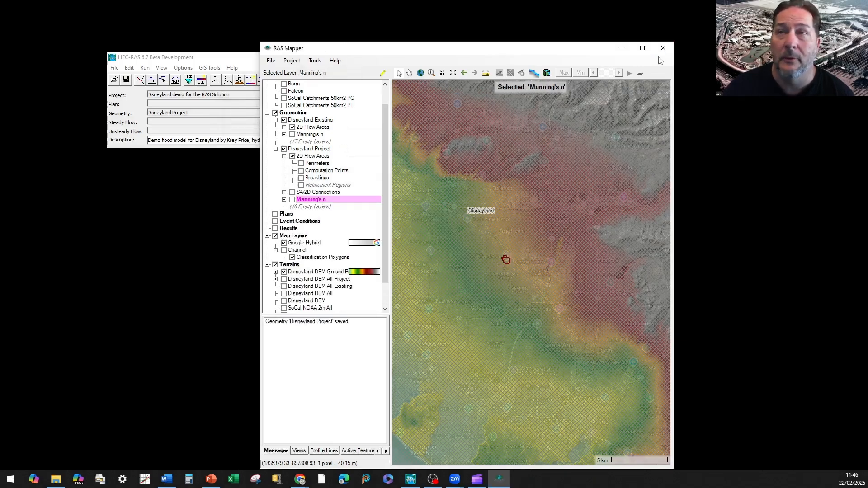
# Minimize RAS Mapper and open the Disneyland Project geometry in a maximized geometric data editor with the BC Lines tool selected
pyautogui.click(623, 50)
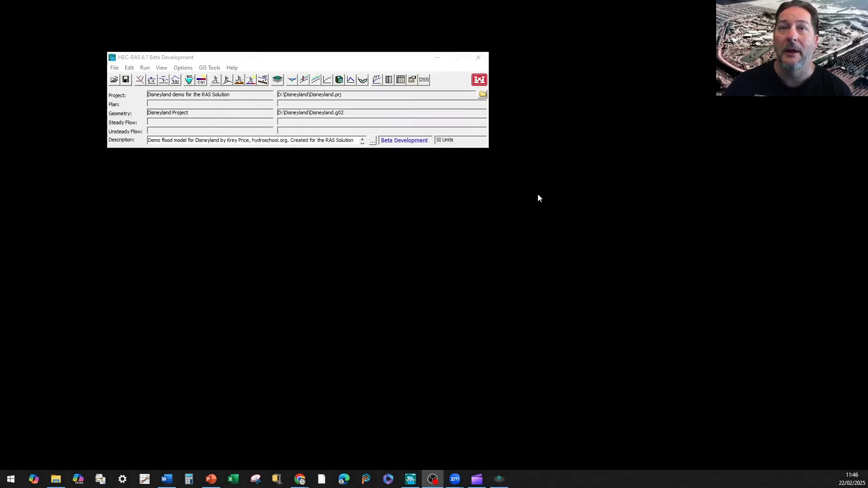
pyautogui.click(140, 80)
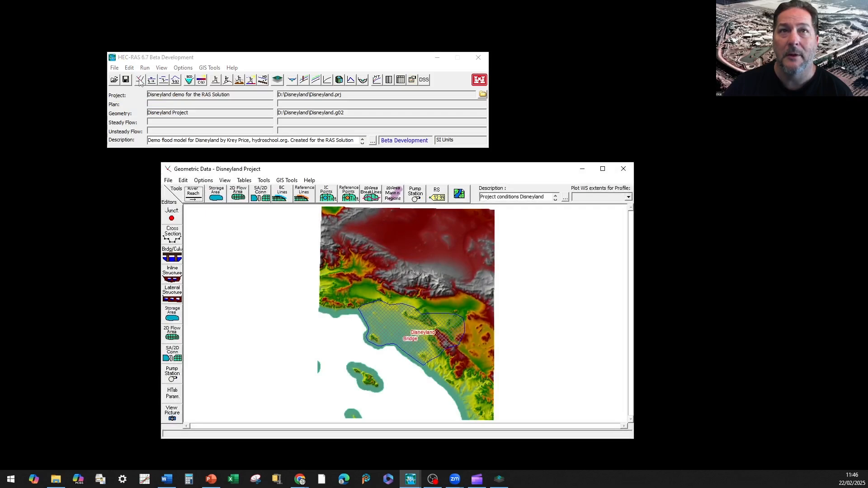
pyautogui.click(282, 195)
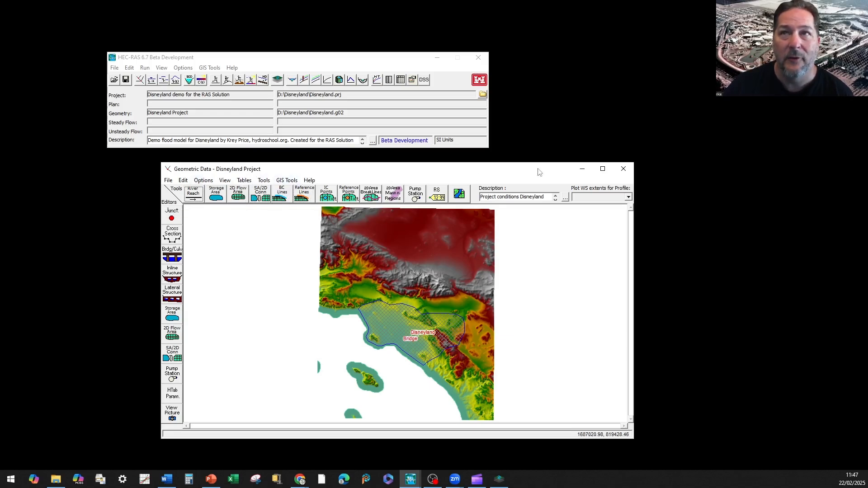
pyautogui.click(603, 169)
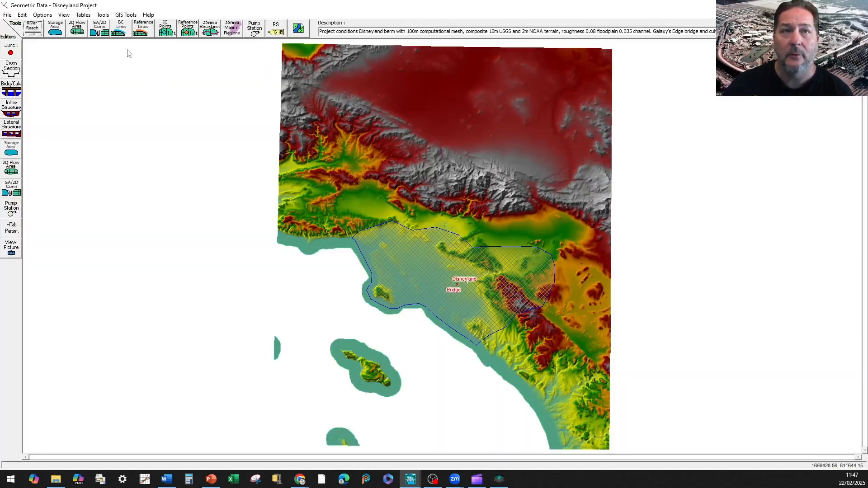
# Examine the terrain and river valleys along the northeastern edge of the Disneyland 2D flow area
pyautogui.click(65, 15)
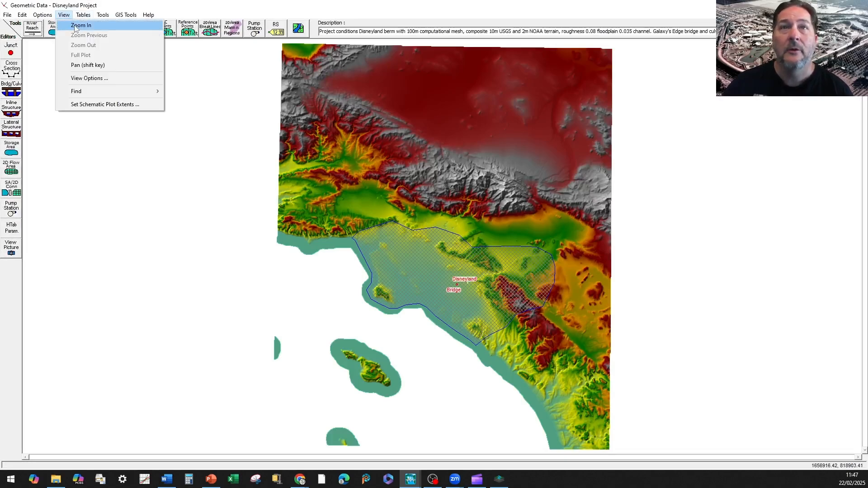
pyautogui.click(81, 26)
pyautogui.moveTo(525, 241); pyautogui.dragTo(568, 269)
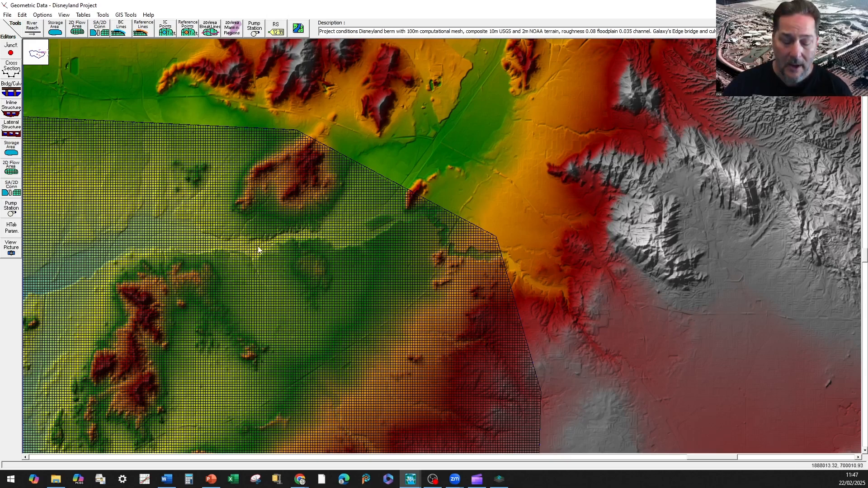
pyautogui.moveTo(244, 252); pyautogui.dragTo(417, 226)
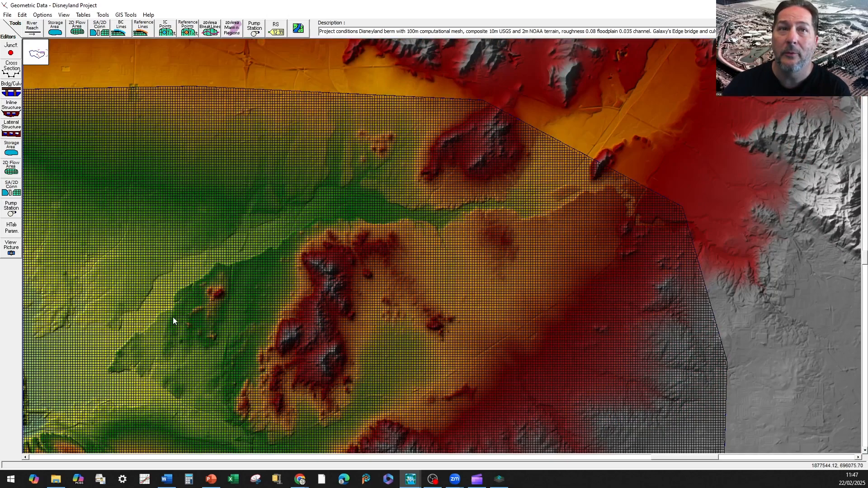
pyautogui.moveTo(166, 347); pyautogui.dragTo(336, 310)
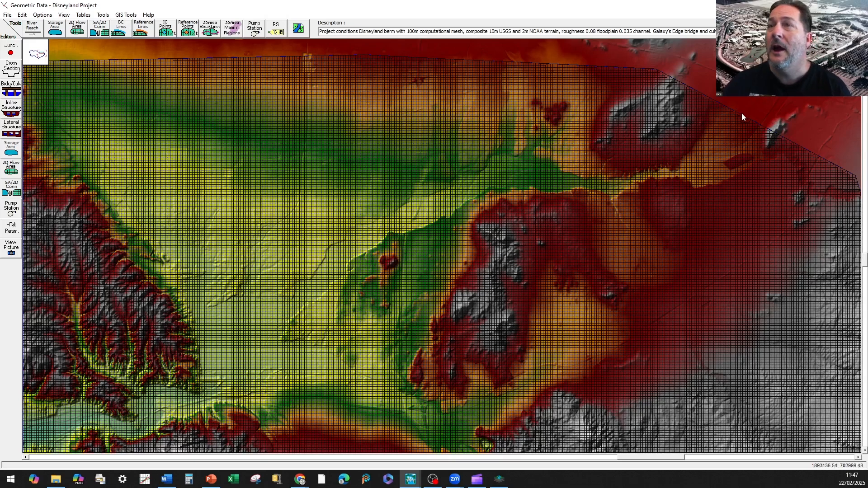
pyautogui.moveTo(742, 116); pyautogui.dragTo(593, 176)
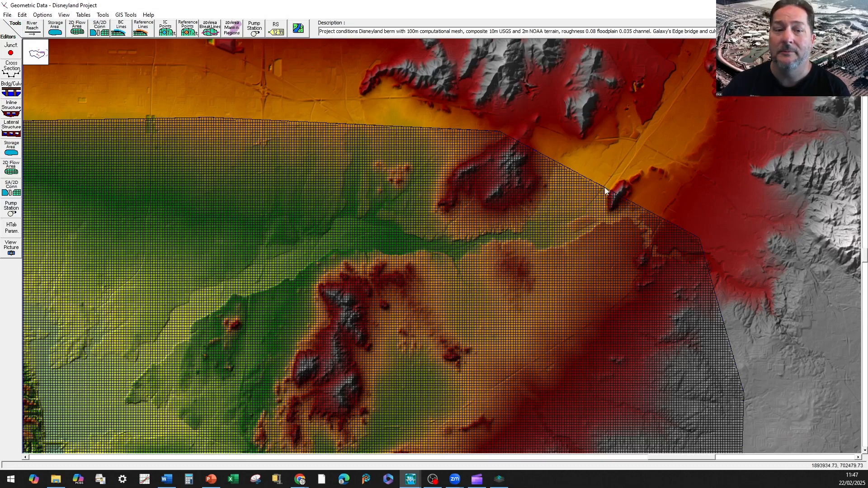
pyautogui.click(64, 15)
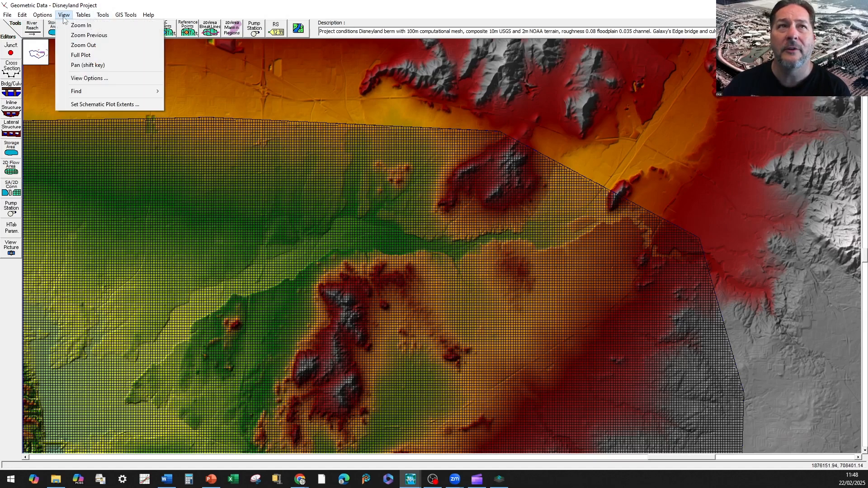
pyautogui.click(90, 54)
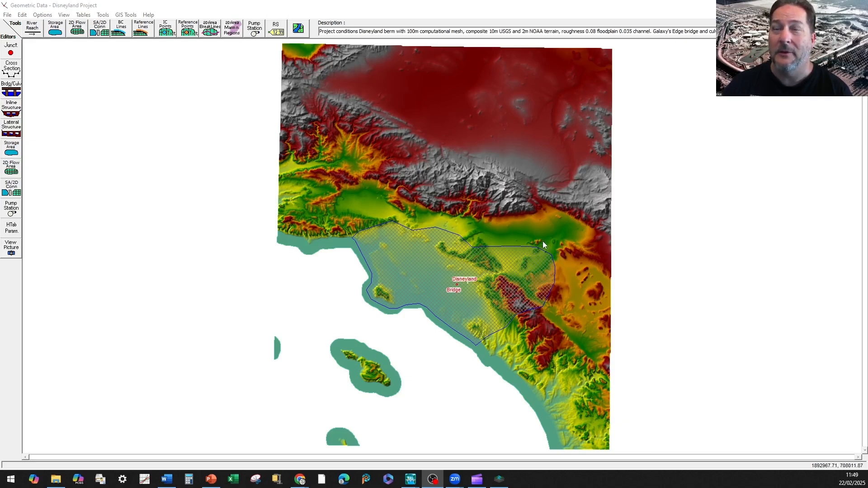
# Draw a boundary condition line about 4,500 m long just outside the mesh's northeastern edge, between the two hills, and name it Santa Ana River Inflow
pyautogui.click(63, 15)
pyautogui.click(80, 25)
pyautogui.moveTo(497, 222); pyautogui.dragTo(587, 282)
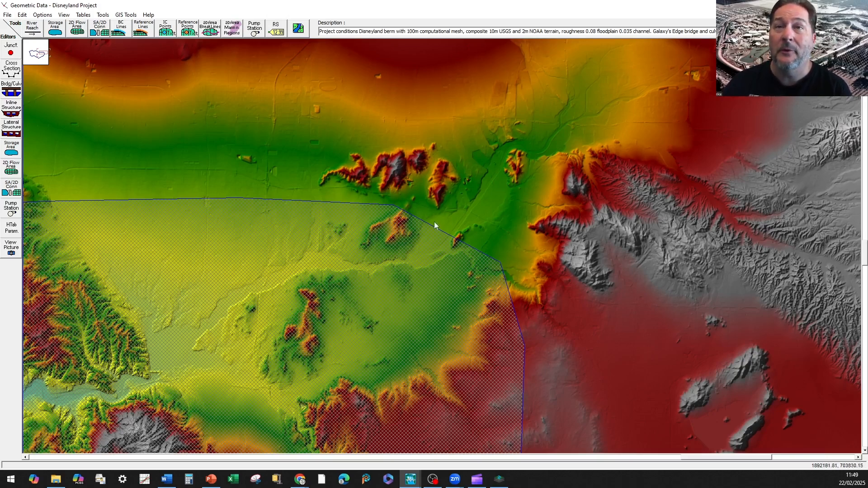
pyautogui.click(122, 31)
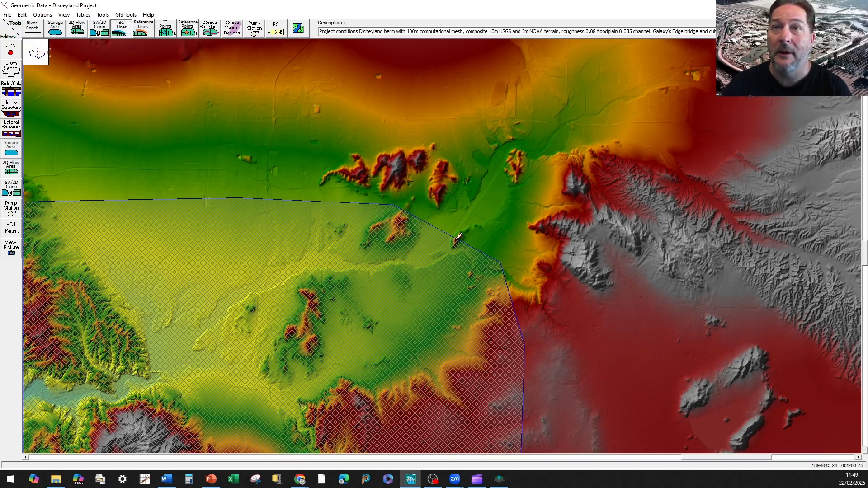
pyautogui.scroll(2, 459, 236)
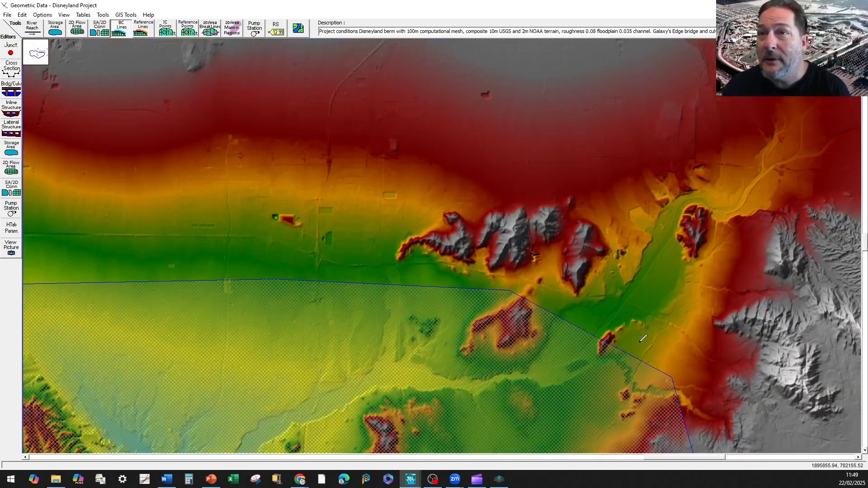
pyautogui.scroll(2, 677, 368)
pyautogui.moveTo(680, 386); pyautogui.dragTo(444, 191)
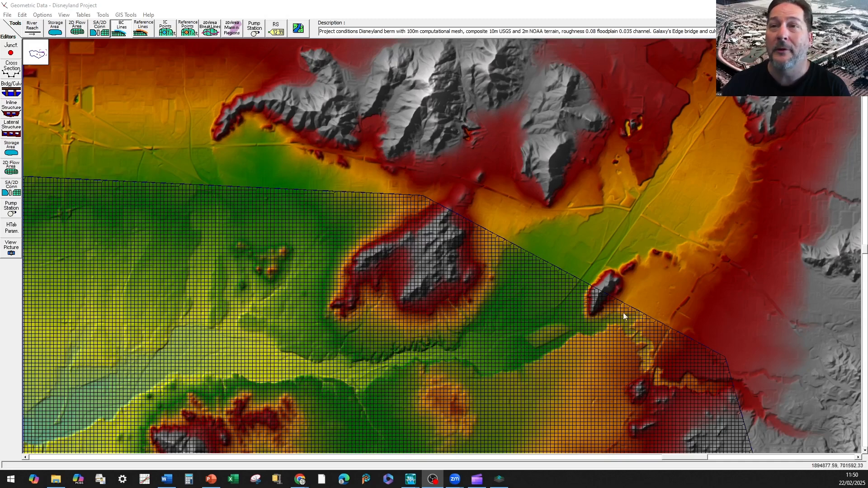
pyautogui.click(125, 26)
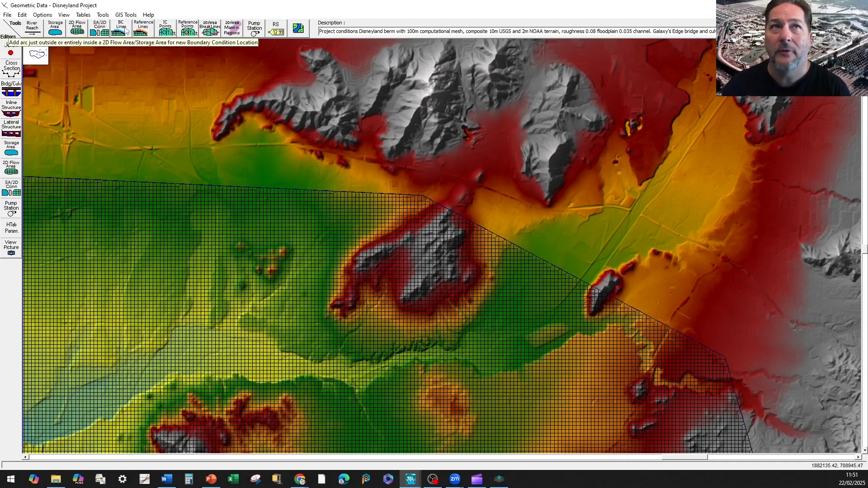
pyautogui.click(124, 27)
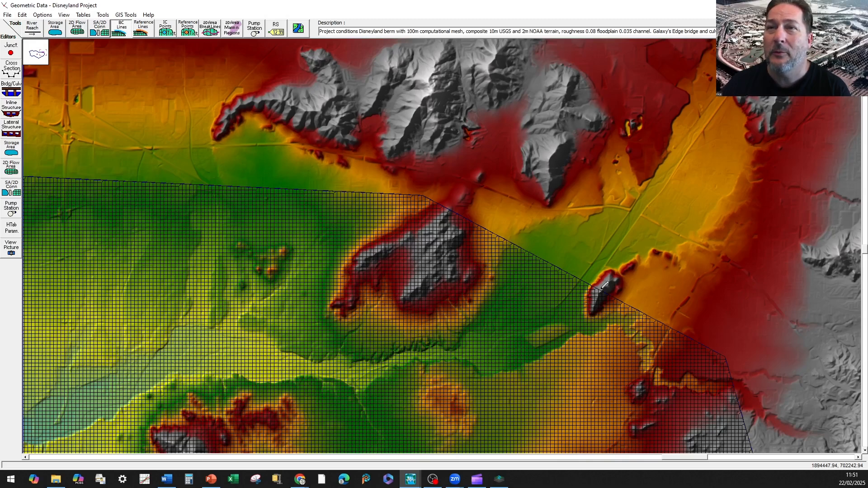
pyautogui.click(602, 287)
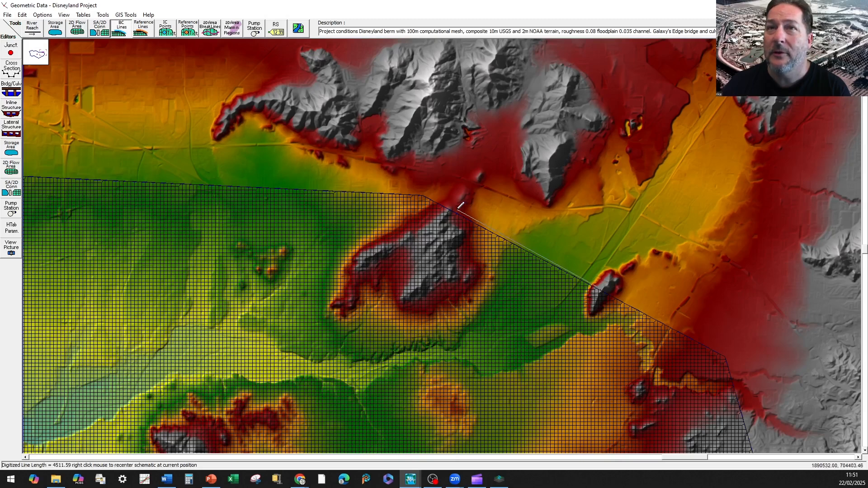
pyautogui.doubleClick(458, 210)
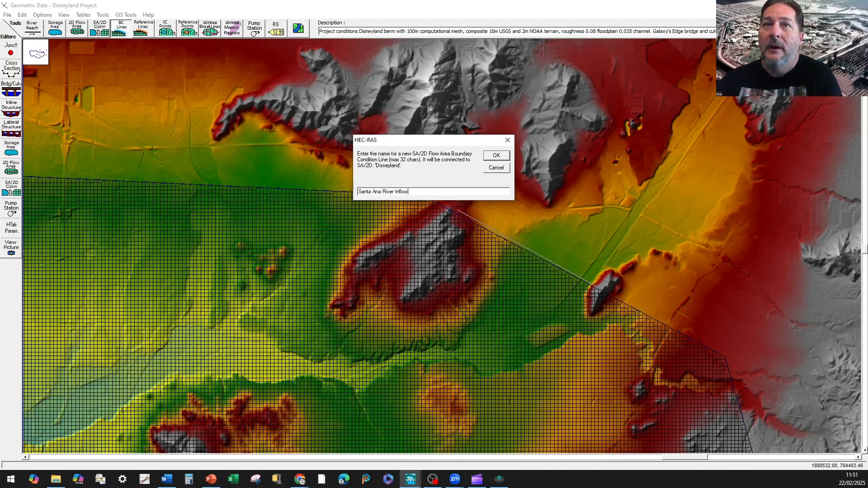
pyautogui.press('Return')
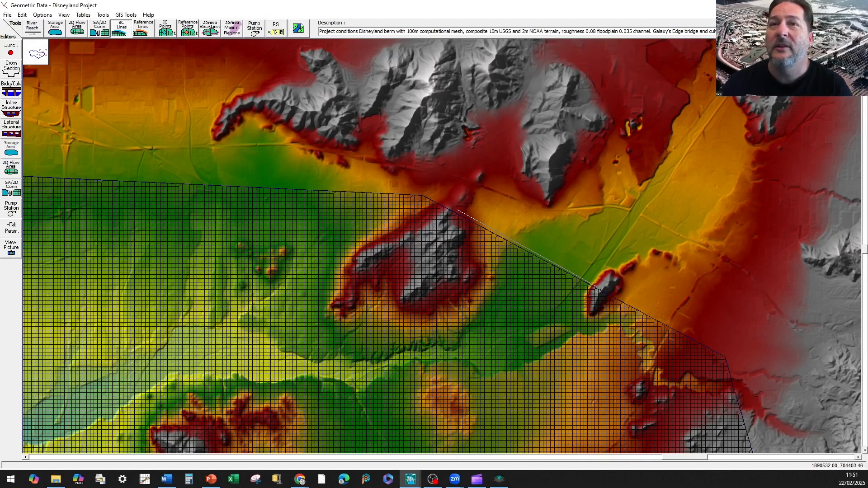
# Check the Santa Ana River Inflow line against the mesh edge up close and save the geometry data
pyautogui.click(63, 14)
pyautogui.click(75, 23)
pyautogui.moveTo(426, 185); pyautogui.dragTo(676, 334)
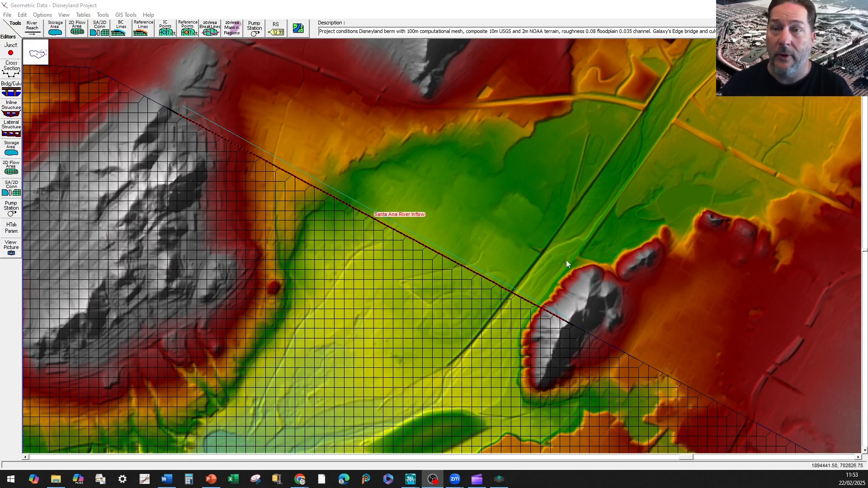
pyautogui.moveTo(504, 483)
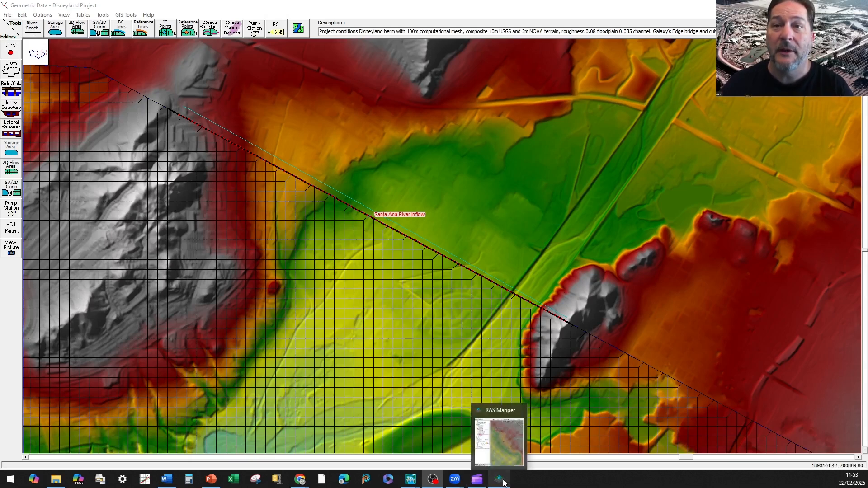
pyautogui.rightClick(499, 480)
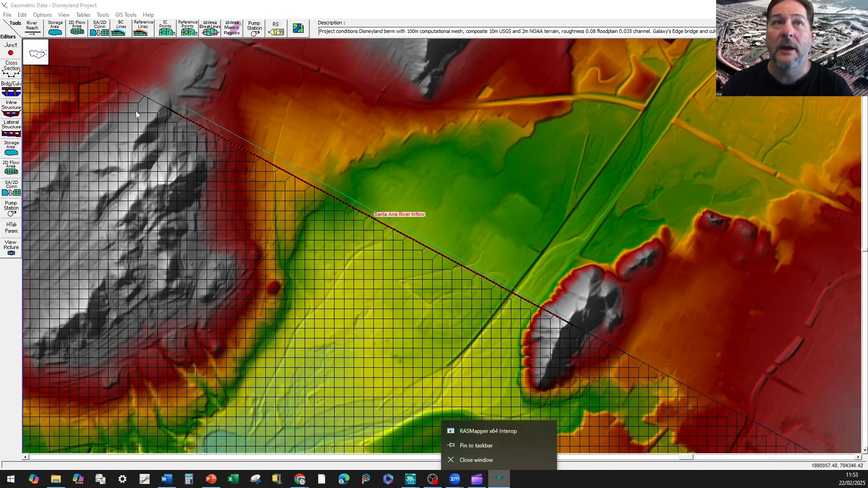
pyautogui.click(7, 15)
pyautogui.click(27, 41)
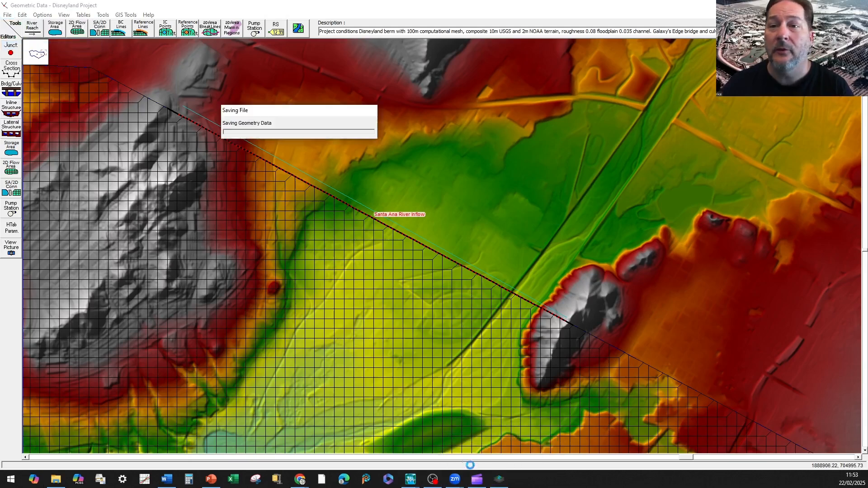
# Select the Disneyland Project geometry in RAS Mapper, then close RAS Mapper and reopen it from the HEC-RAS main window
pyautogui.click(502, 482)
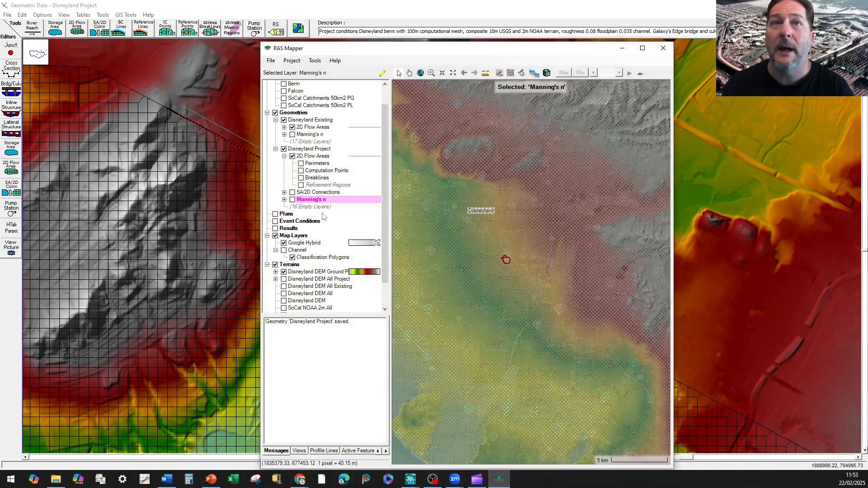
pyautogui.click(311, 149)
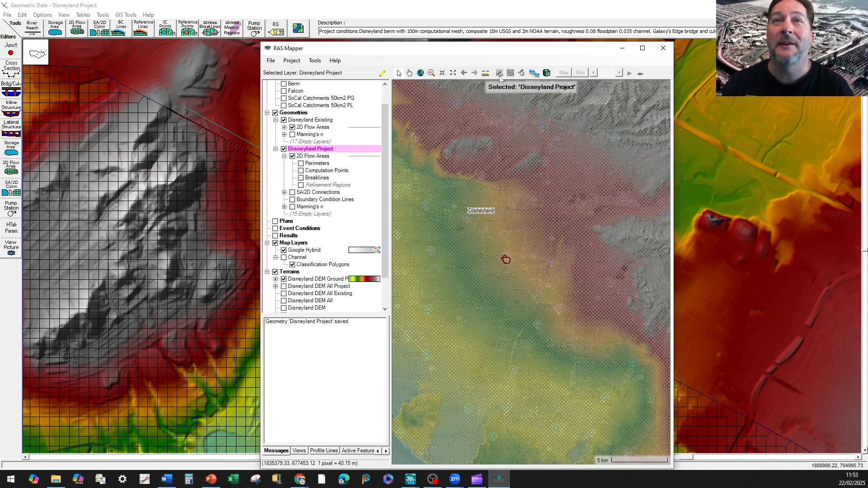
pyautogui.click(662, 48)
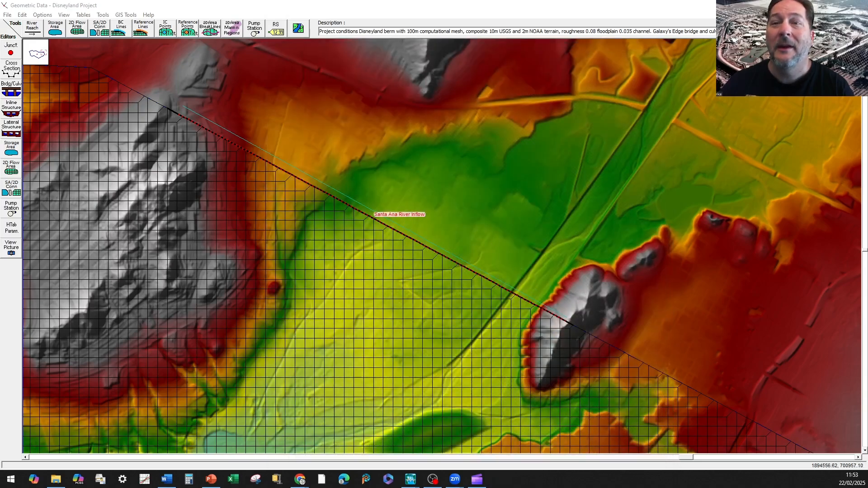
pyautogui.moveTo(410, 479)
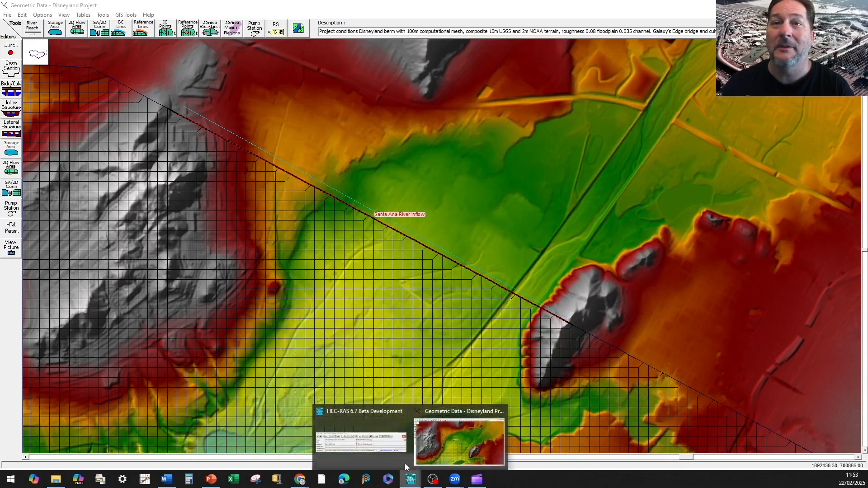
pyautogui.click(373, 418)
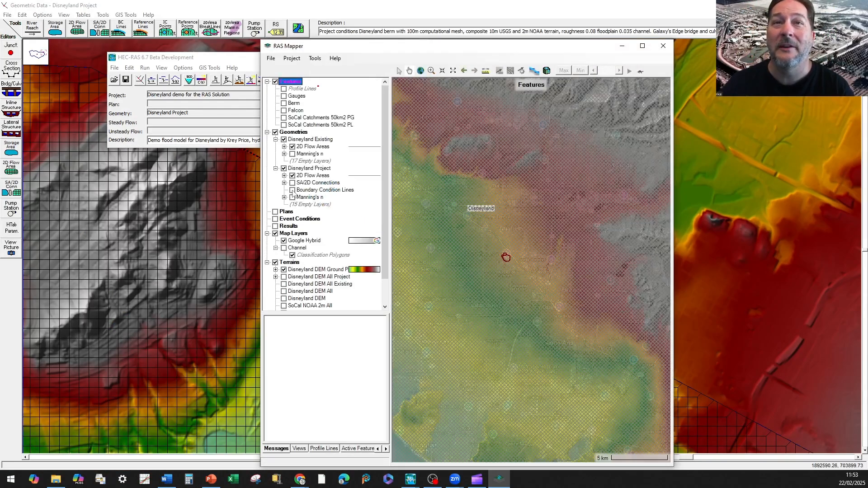
# Display the Disneyland Project's Boundary Condition Lines layer and bring the Santa Ana River inflow line into close view
pyautogui.click(293, 190)
pyautogui.click(324, 190)
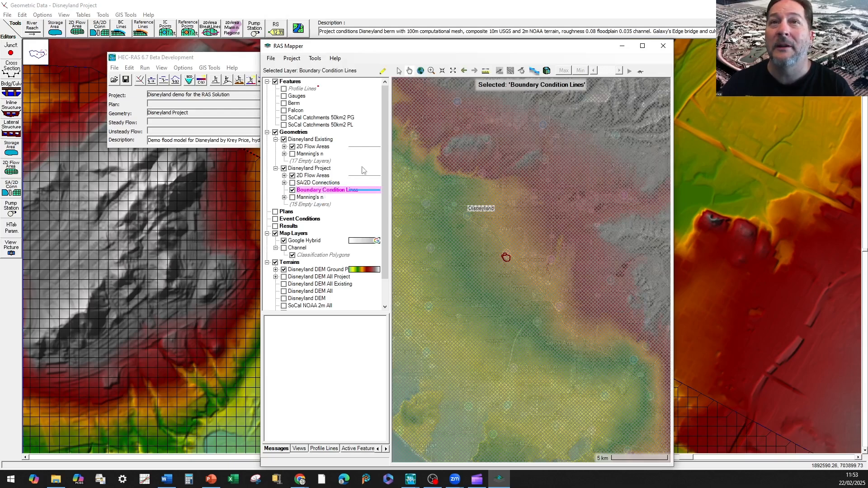
pyautogui.click(431, 73)
pyautogui.scroll(-5, 560, 220)
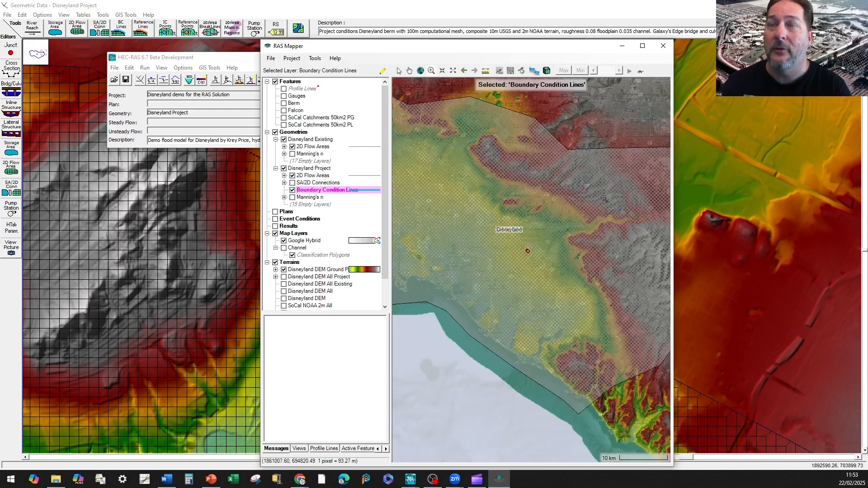
pyautogui.moveTo(606, 199); pyautogui.dragTo(372, 287)
pyautogui.moveTo(501, 234); pyautogui.dragTo(548, 274)
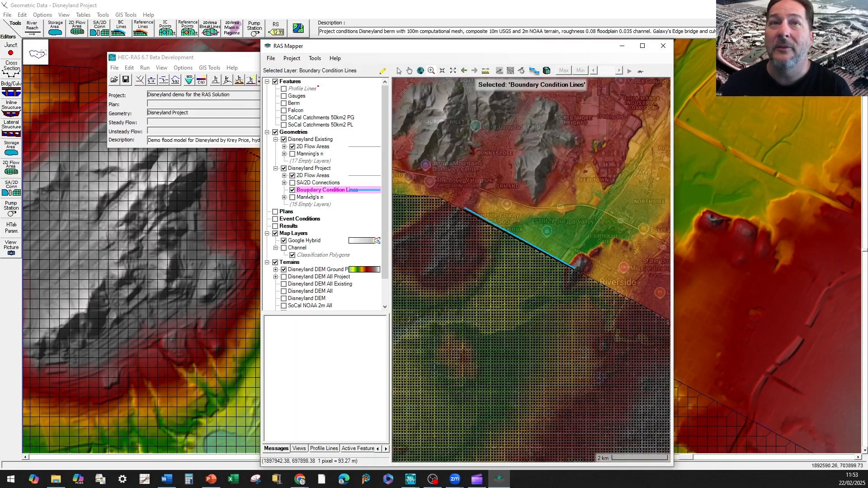
# Check the Boundary Condition Lines attributes and enable Directional Arrows for the layer to show the line's drawing direction
pyautogui.doubleClick(309, 190)
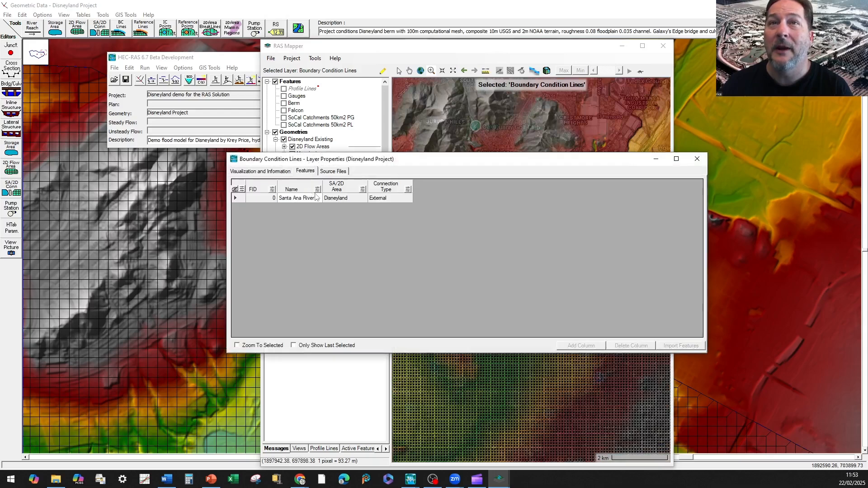
pyautogui.click(272, 172)
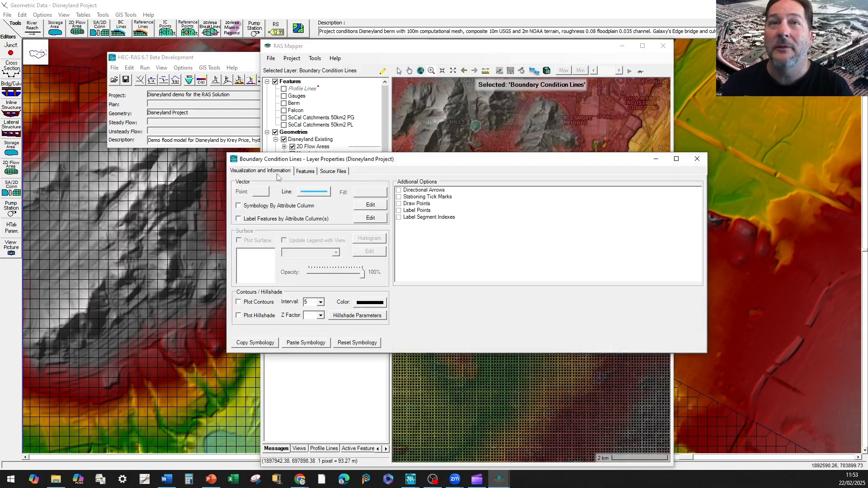
pyautogui.click(398, 191)
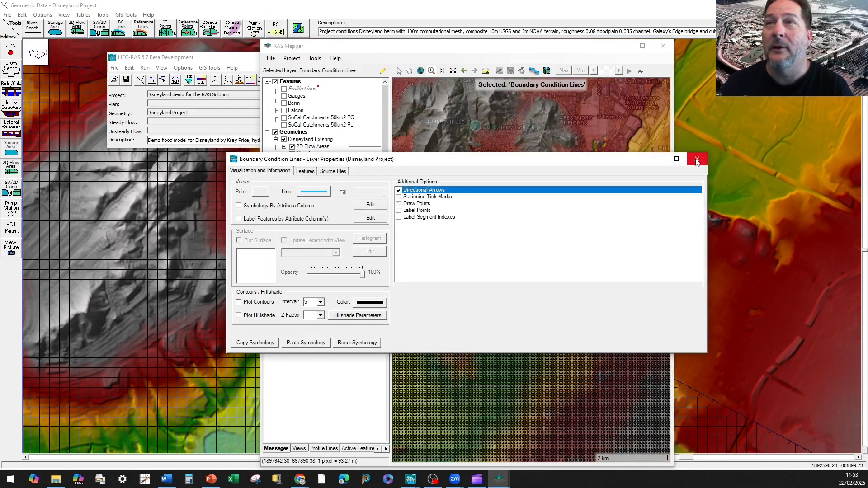
pyautogui.click(697, 159)
pyautogui.scroll(2, 511, 225)
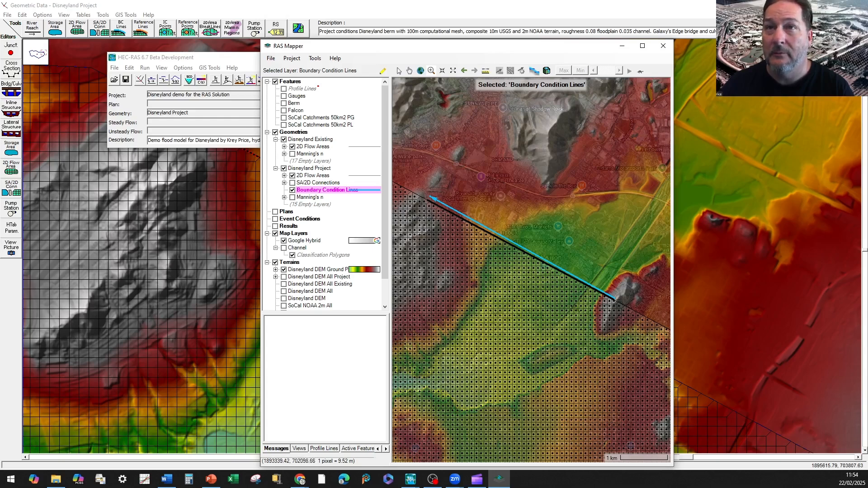
# Look at the profile lines list, then minimize RAS Mapper and return to the geometric data editor
pyautogui.click(323, 449)
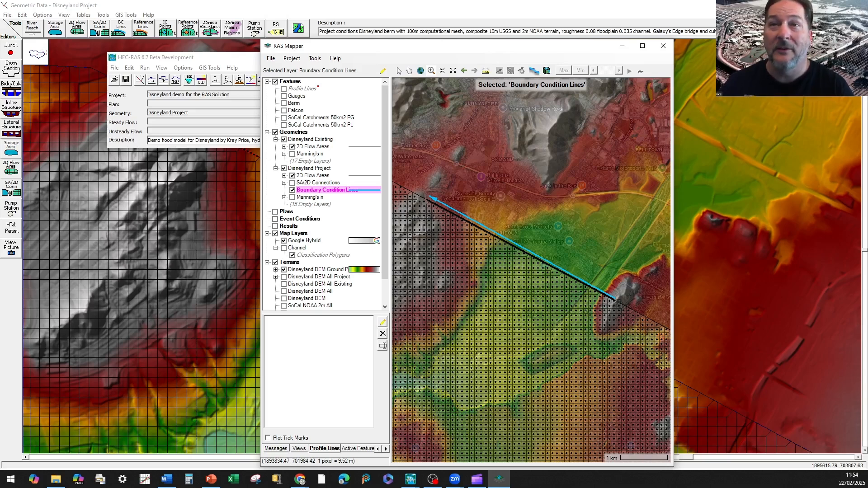
pyautogui.click(623, 46)
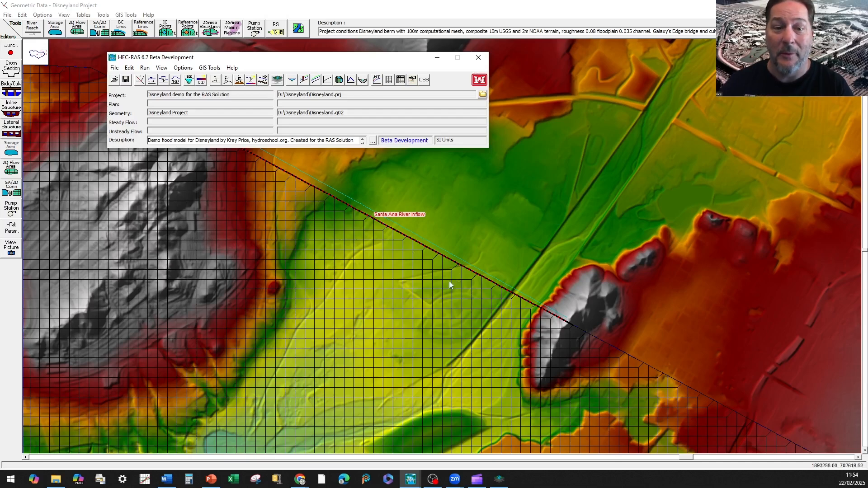
pyautogui.click(422, 239)
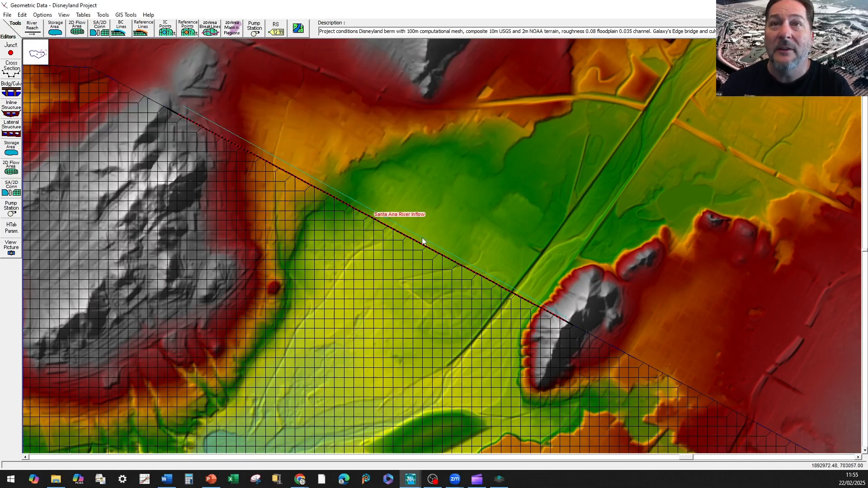
# Plot the terrain profile under the Santa Ana River inflow boundary condition line, examine it beside the map, and close the plot
pyautogui.rightClick(423, 241)
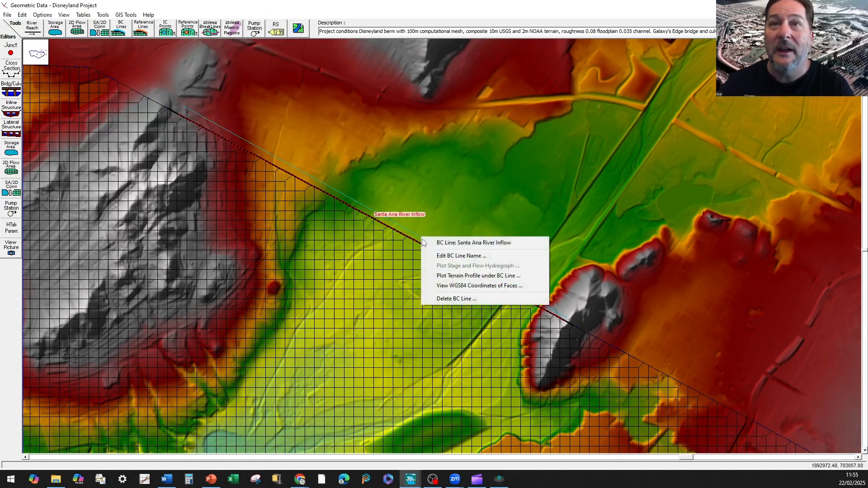
pyautogui.click(449, 275)
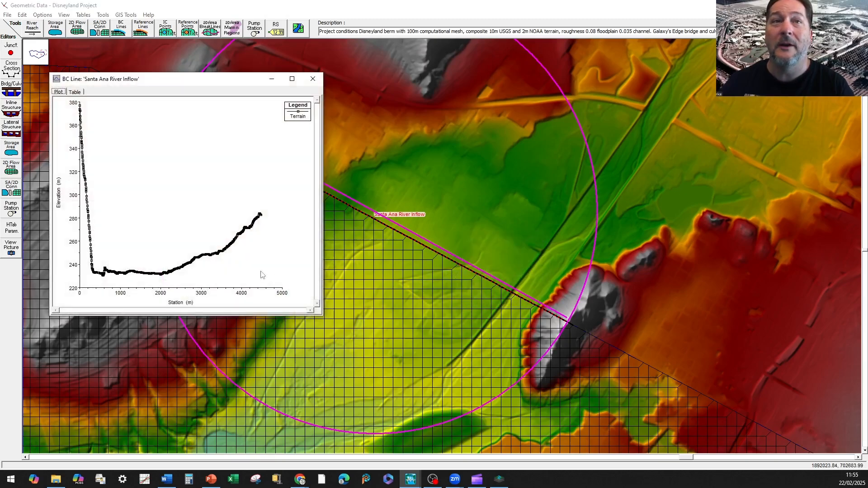
pyautogui.moveTo(220, 78); pyautogui.dragTo(207, 199)
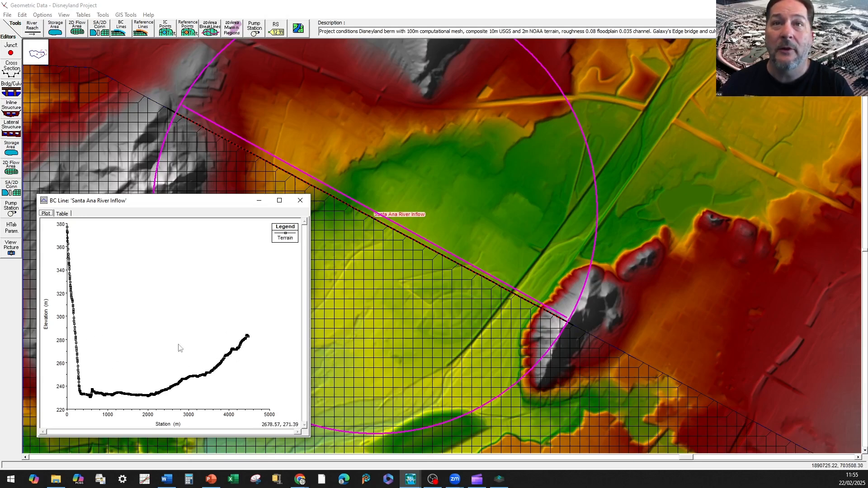
pyautogui.click(300, 200)
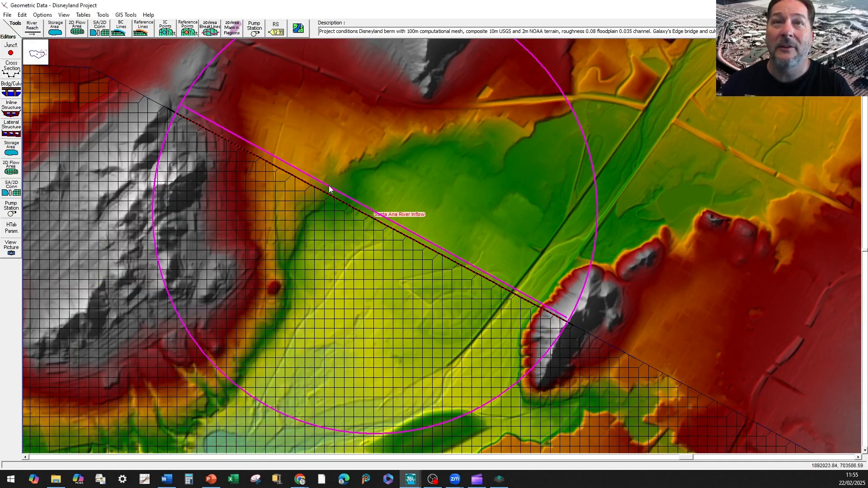
pyautogui.rightClick(330, 189)
pyautogui.click(376, 202)
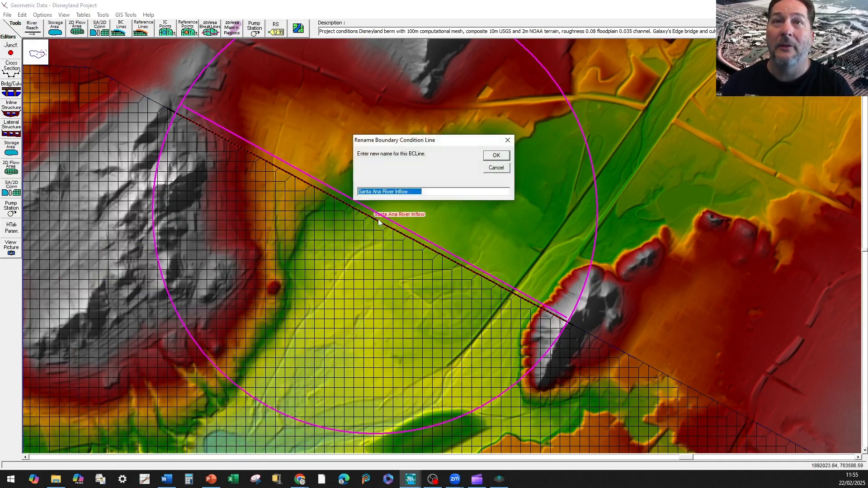
pyautogui.click(496, 167)
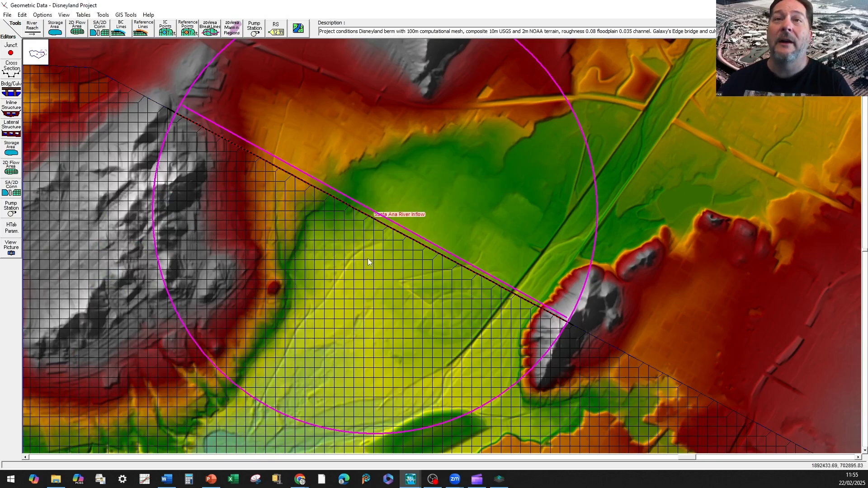
# Measure along the inflow boundary line from its southeastern to its northwestern end and plot the terrain profile cut from that measurement
pyautogui.scroll(-3, 368, 259)
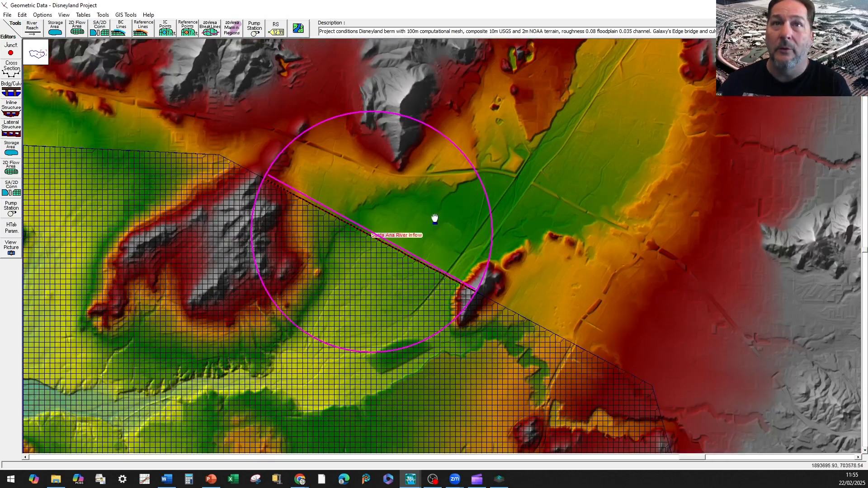
pyautogui.moveTo(435, 219); pyautogui.dragTo(411, 249)
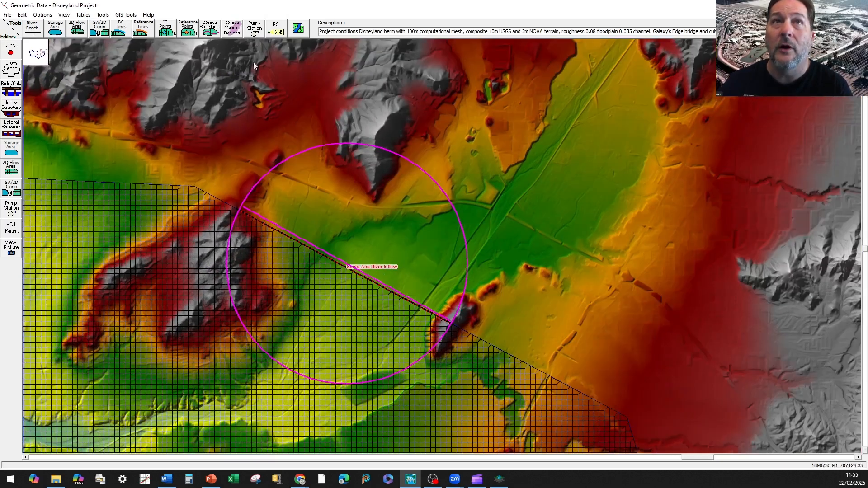
pyautogui.click(446, 321)
pyautogui.doubleClick(245, 211)
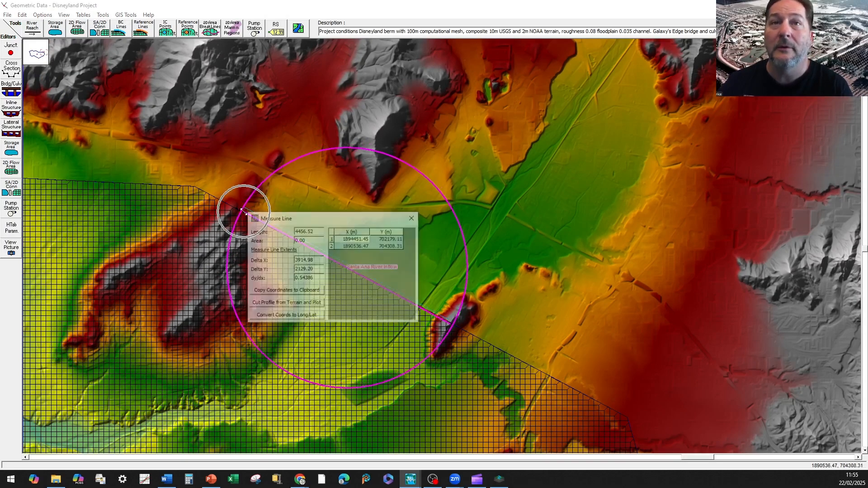
pyautogui.click(290, 309)
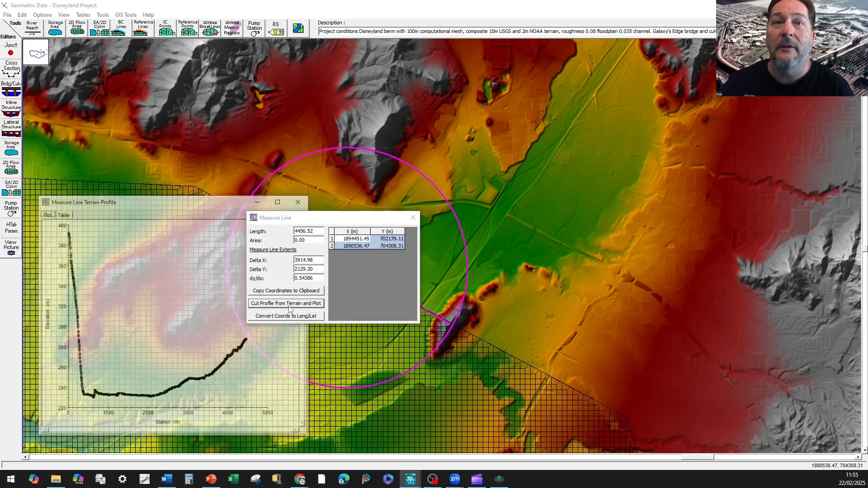
pyautogui.moveTo(166, 207); pyautogui.dragTo(155, 87)
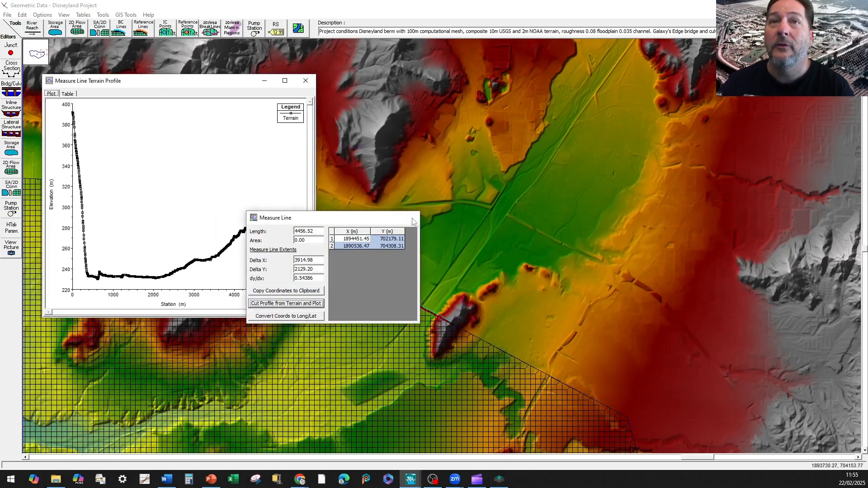
pyautogui.click(413, 218)
# Delete the Santa Ana River Inflow boundary condition line from the geometry
pyautogui.moveTo(461, 197); pyautogui.dragTo(436, 229)
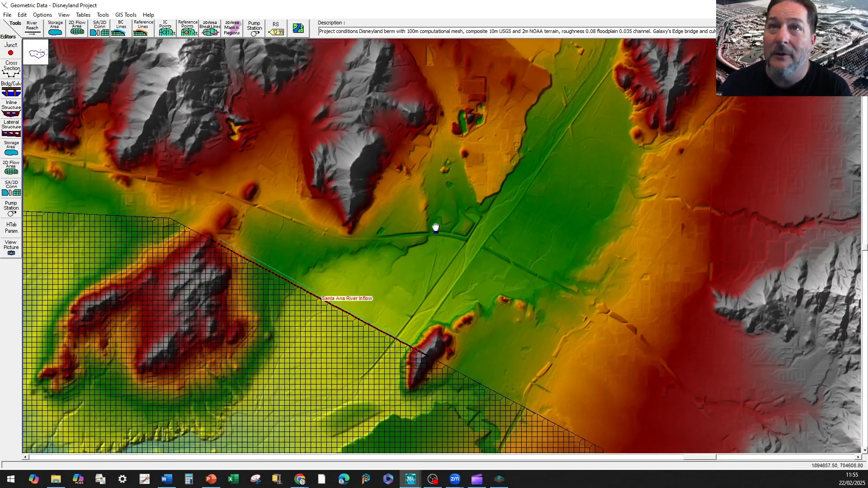
pyautogui.moveTo(404, 252); pyautogui.dragTo(445, 284)
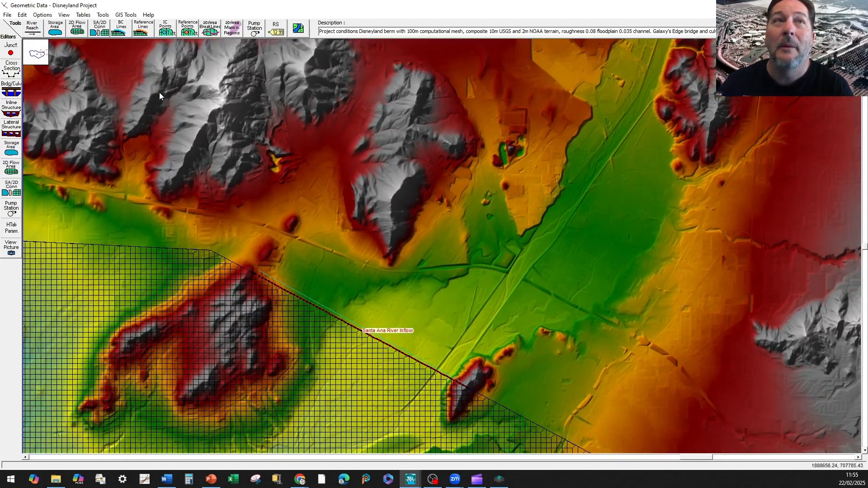
pyautogui.rightClick(296, 292)
pyautogui.click(329, 353)
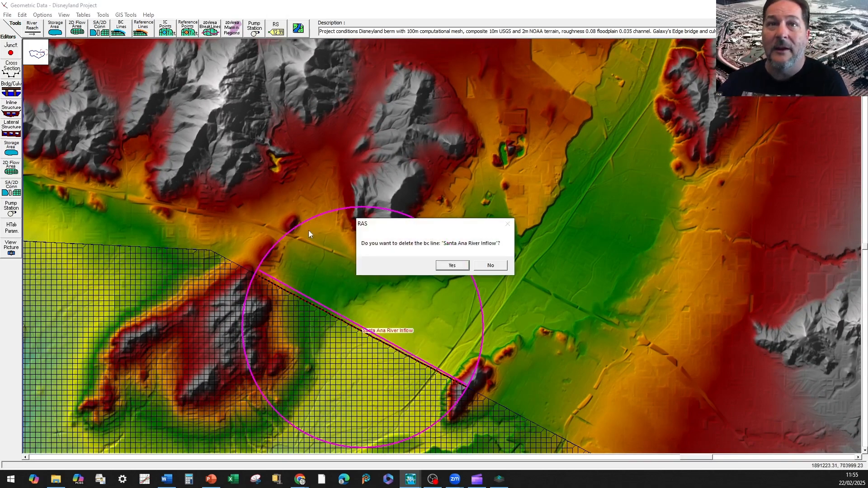
pyautogui.click(453, 266)
# Draw a boundary condition line northwest from the river across the hill outside the mesh, and name it Santa Ana River Inflow
pyautogui.click(126, 30)
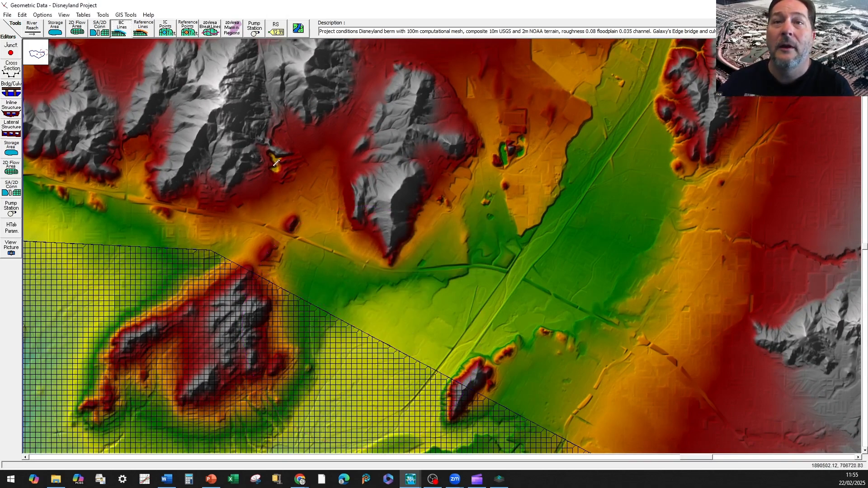
pyautogui.click(519, 278)
pyautogui.doubleClick(323, 182)
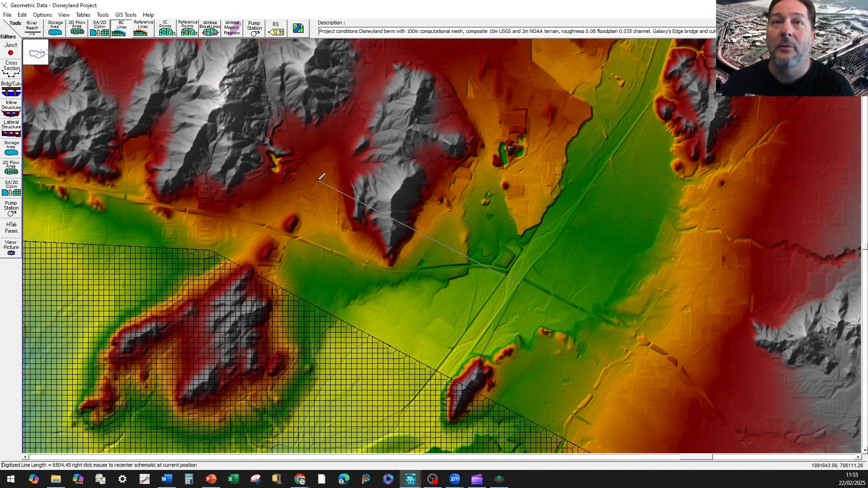
pyautogui.write('Santa ')
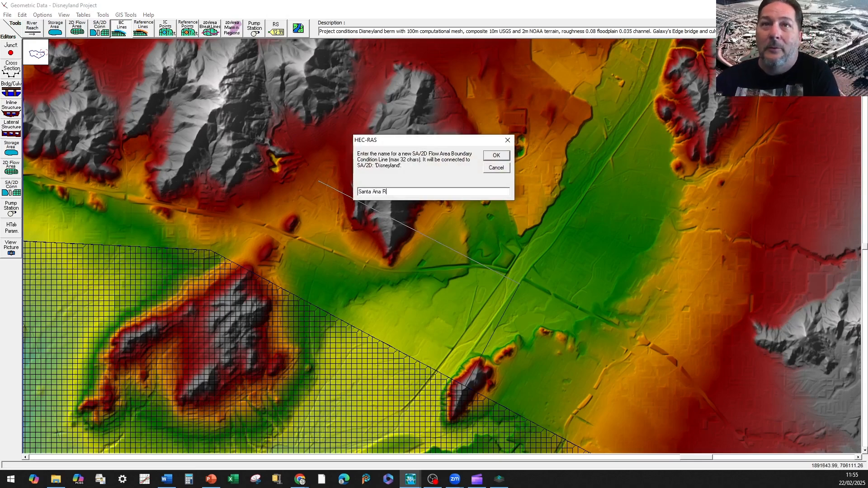
pyautogui.write('Ana River Inflow')
pyautogui.press('Return')
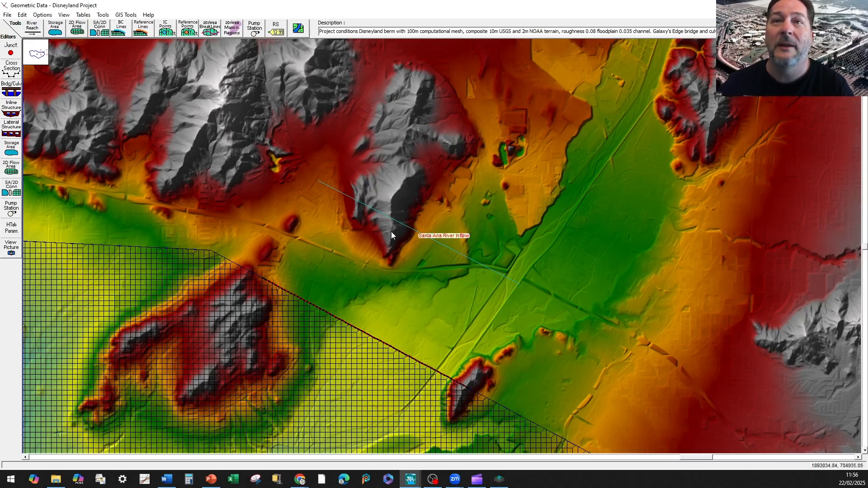
# Plot the terrain profile under the redrawn inflow line, compare it with the measured line's profile, and close both plots
pyautogui.rightClick(387, 216)
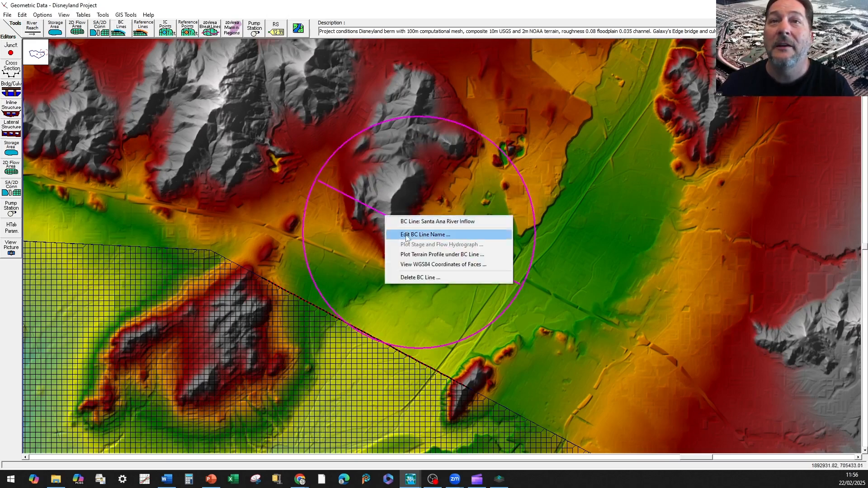
pyautogui.click(452, 254)
pyautogui.moveTo(236, 94); pyautogui.dragTo(721, 96)
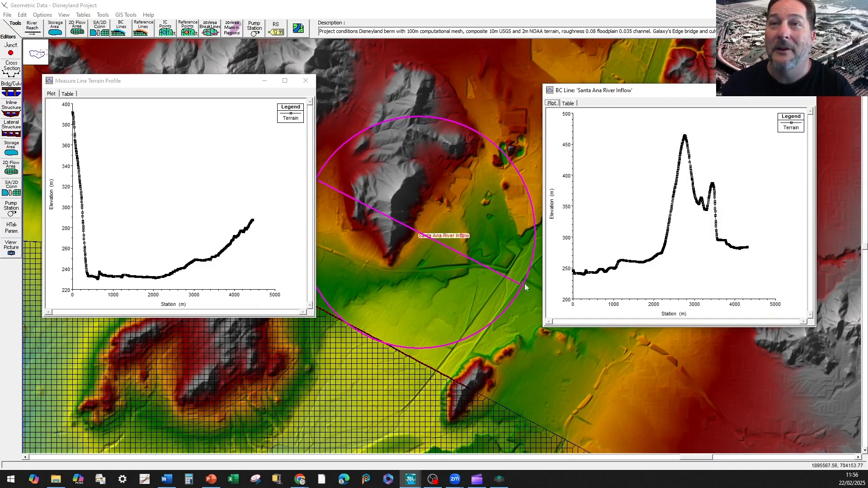
pyautogui.moveTo(205, 82); pyautogui.dragTo(172, 59)
pyautogui.click(273, 57)
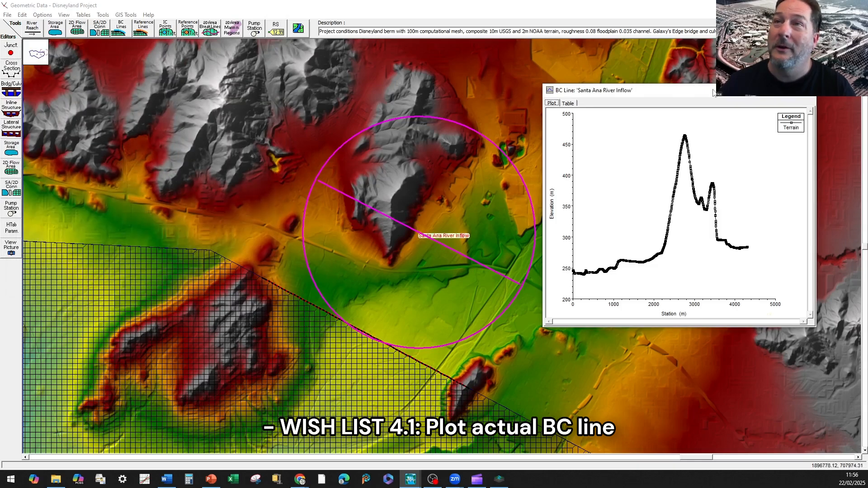
pyautogui.click(810, 99)
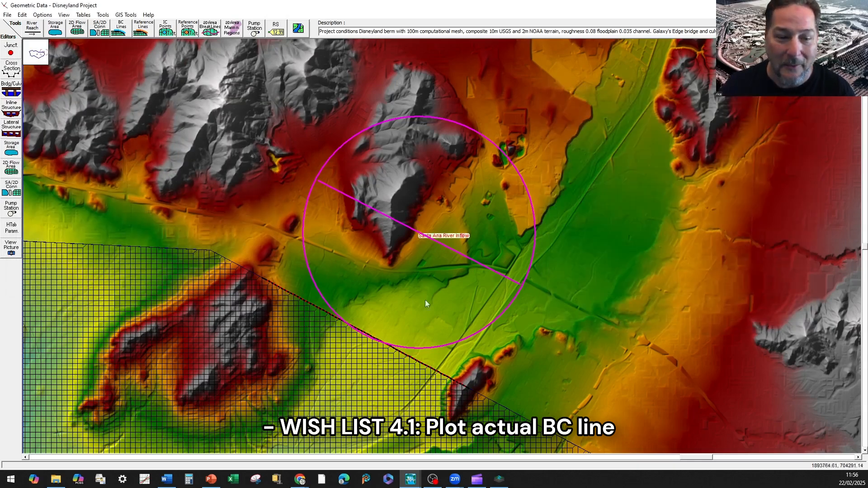
# Move both end points of the Santa Ana River Inflow line onto the northeastern edge of the 2D mesh, spanning the valley
pyautogui.rightClick(398, 222)
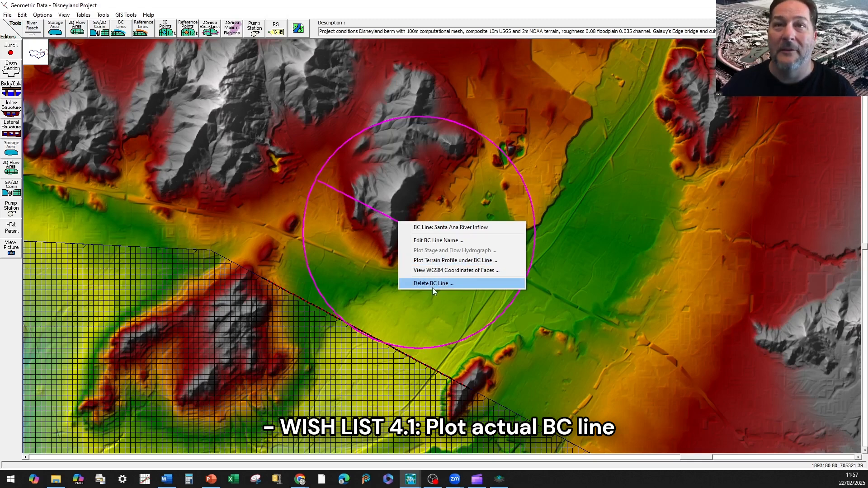
pyautogui.click(22, 15)
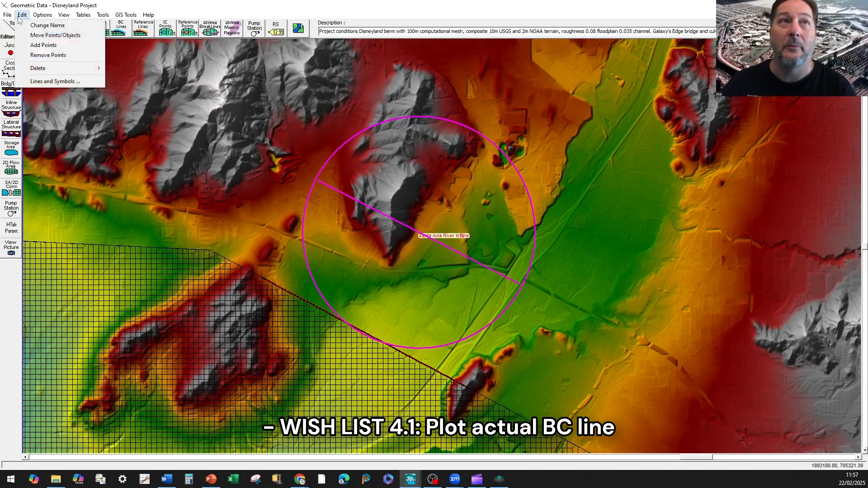
pyautogui.click(41, 34)
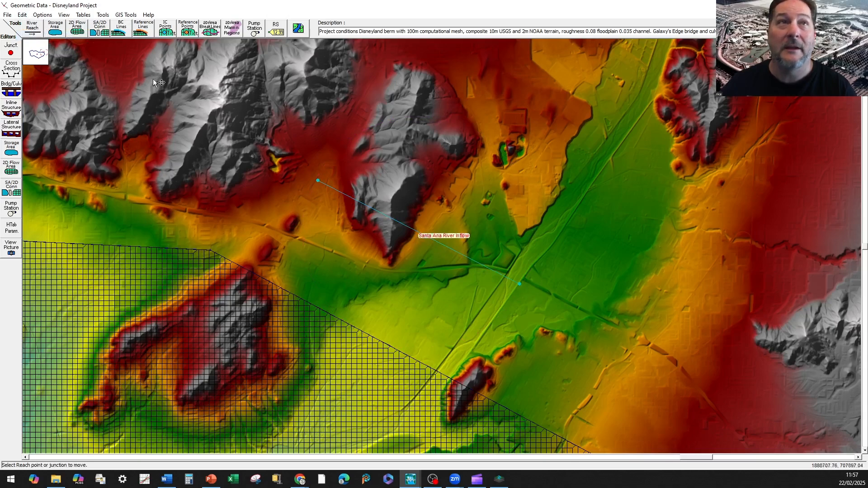
pyautogui.click(22, 15)
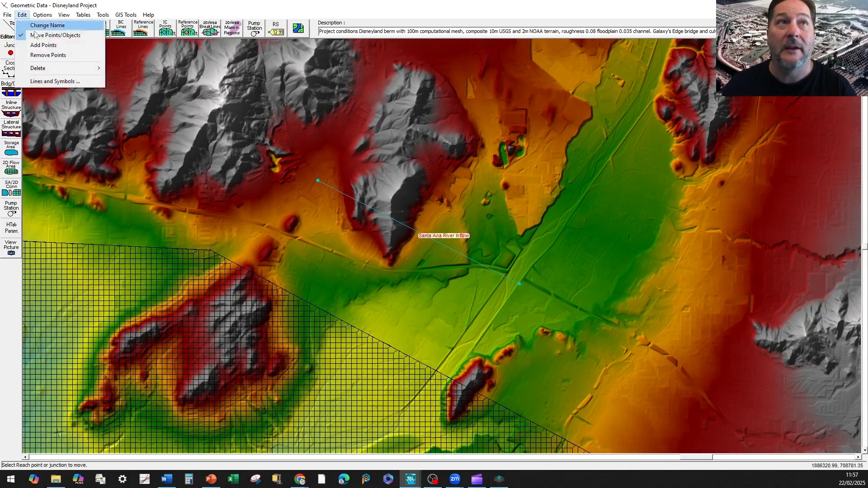
pyautogui.click(41, 34)
pyautogui.moveTo(519, 283); pyautogui.dragTo(463, 381)
pyautogui.moveTo(318, 180); pyautogui.dragTo(253, 269)
pyautogui.click(22, 15)
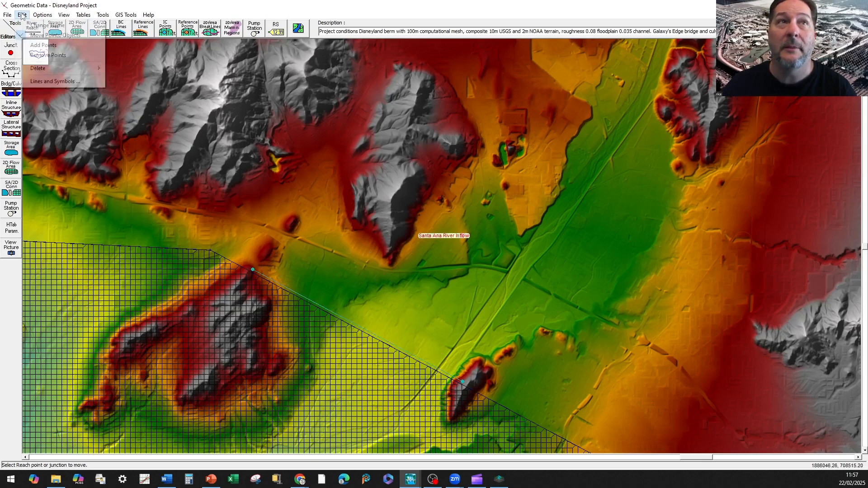
pyautogui.click(40, 36)
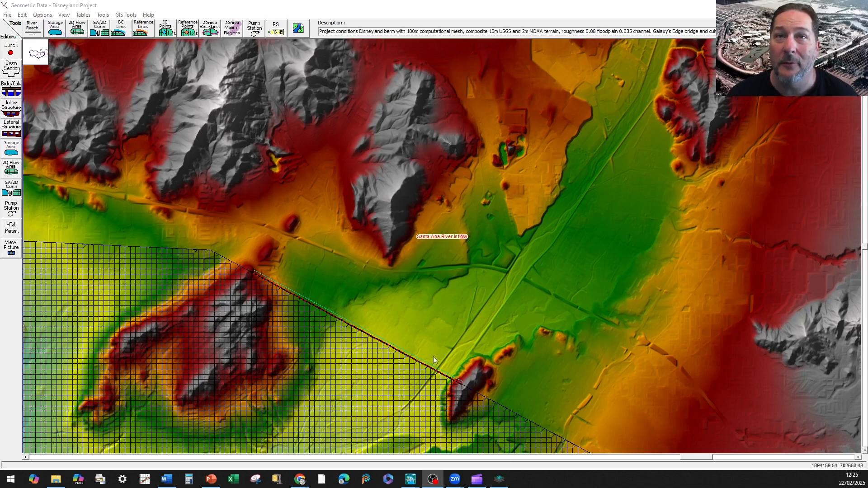
# Move the Santa Ana River Inflow label beside the middle of its boundary line, and leave point editing mode
pyautogui.click(444, 241)
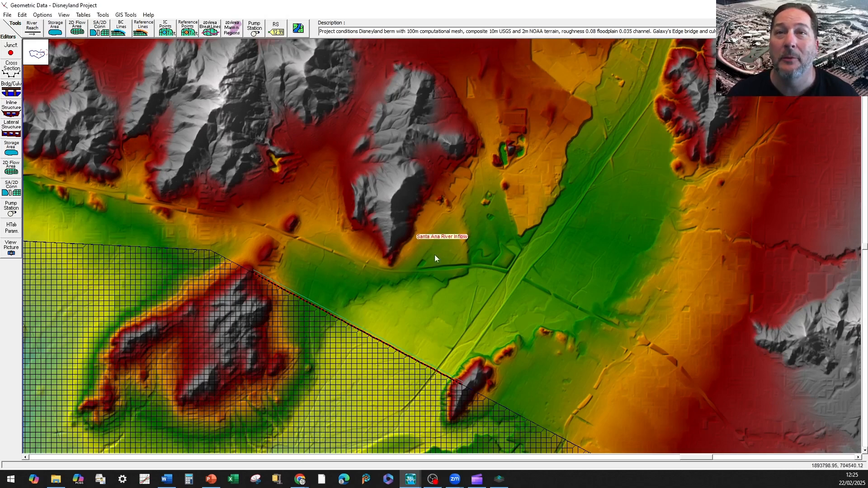
pyautogui.click(22, 14)
pyautogui.click(52, 35)
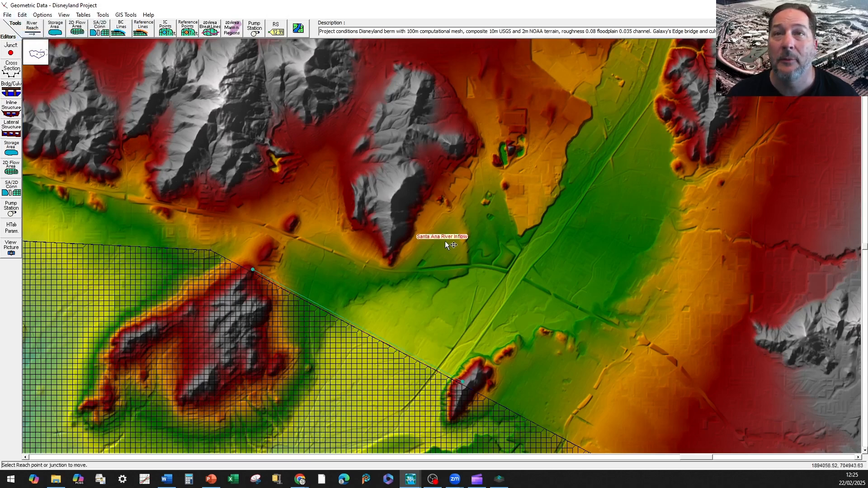
pyautogui.moveTo(376, 311); pyautogui.dragTo(377, 311)
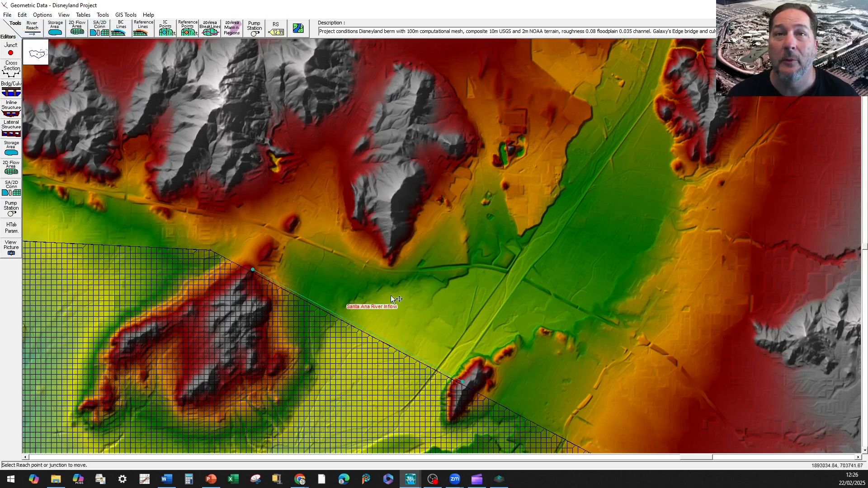
pyautogui.click(22, 14)
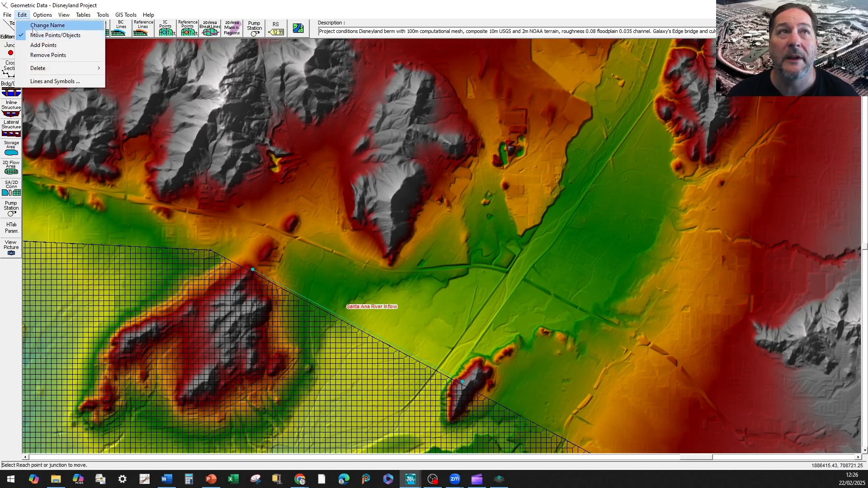
pyautogui.click(23, 15)
pyautogui.click(22, 15)
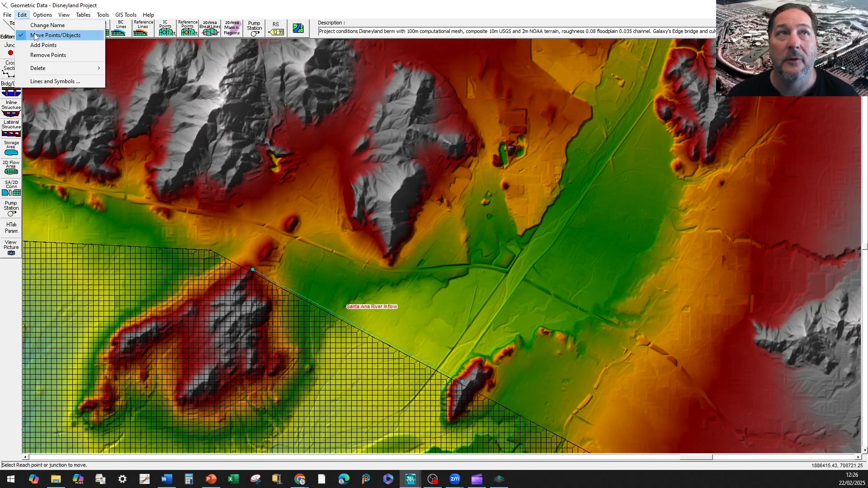
pyautogui.click(35, 36)
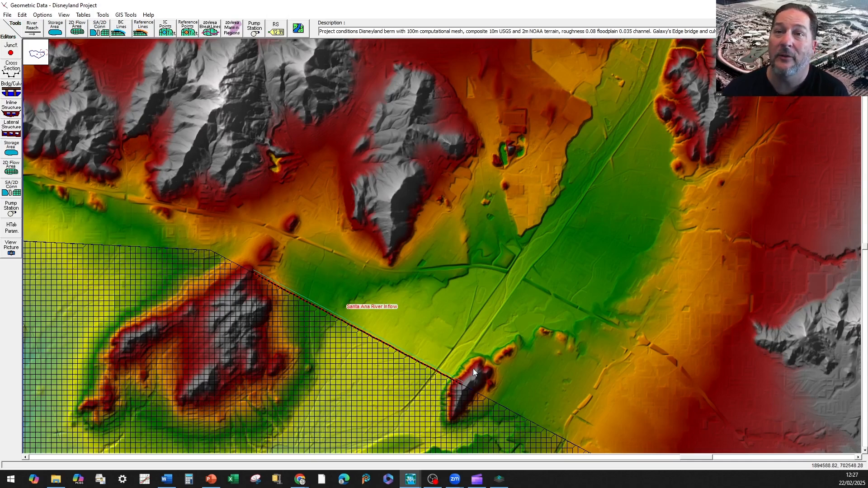
# Measure a line along the Santa Ana River channel, from upstream of the inflow line southwest into the mesh
pyautogui.moveTo(473, 369); pyautogui.dragTo(507, 285)
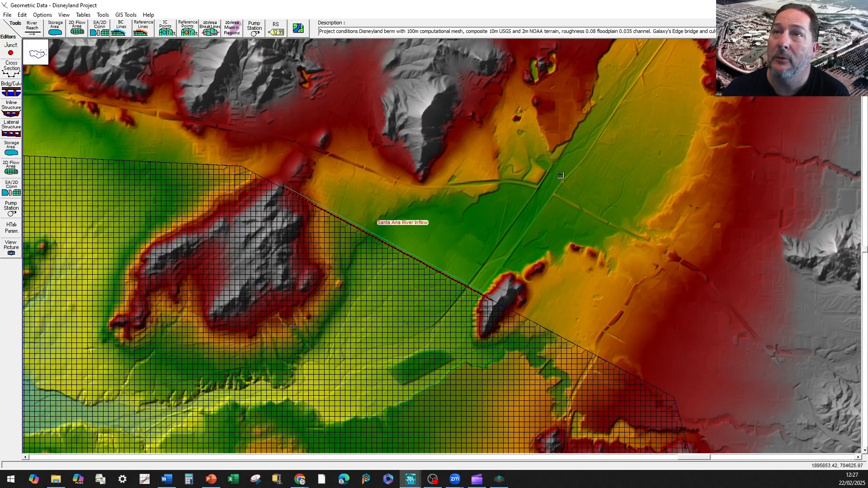
pyautogui.click(632, 76)
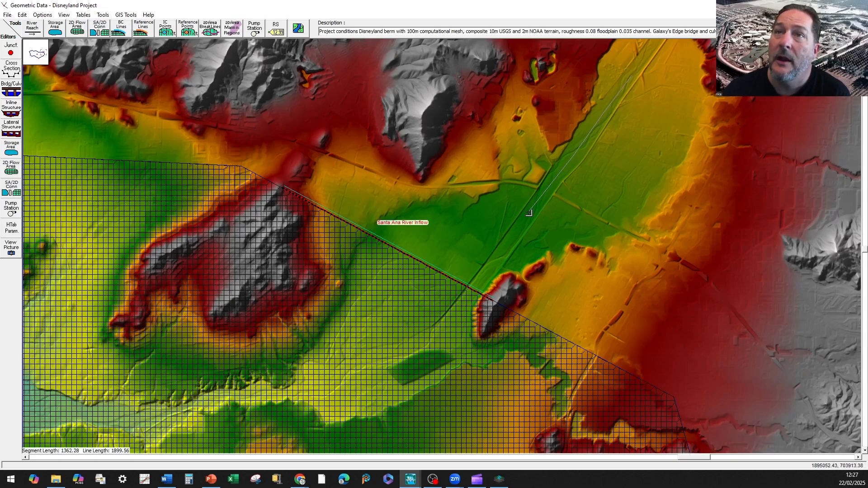
pyautogui.click(493, 263)
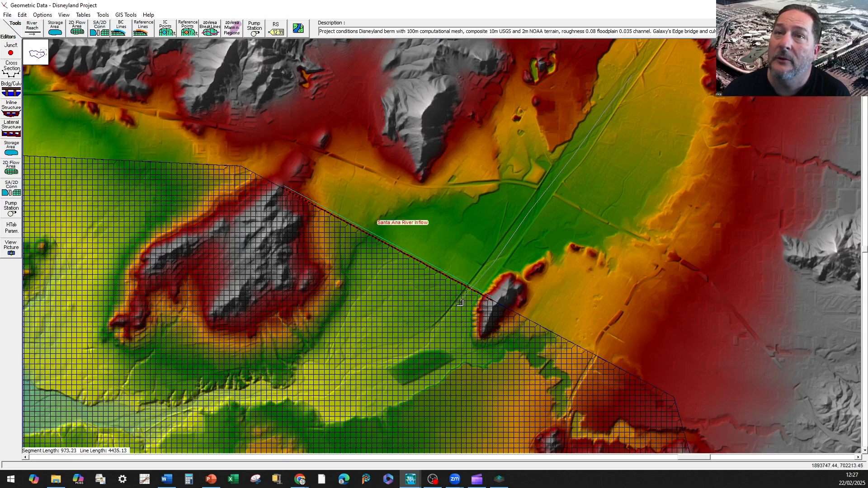
pyautogui.click(430, 334)
pyautogui.click(402, 352)
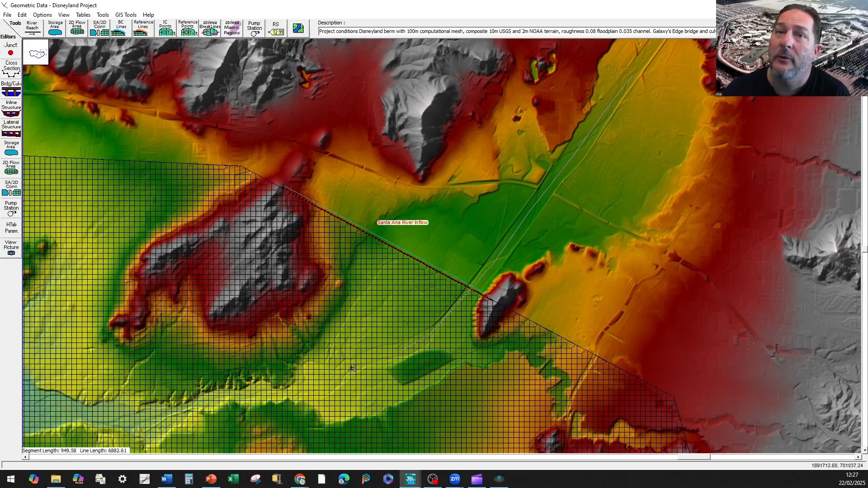
pyautogui.click(294, 386)
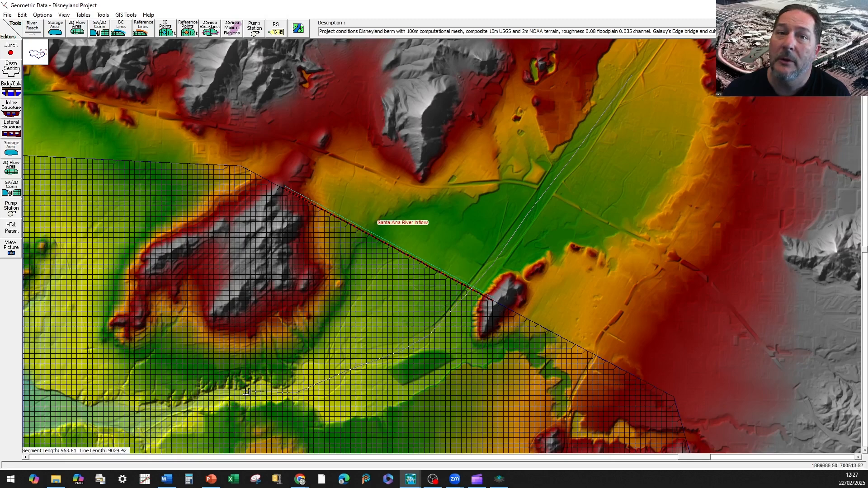
pyautogui.click(126, 419)
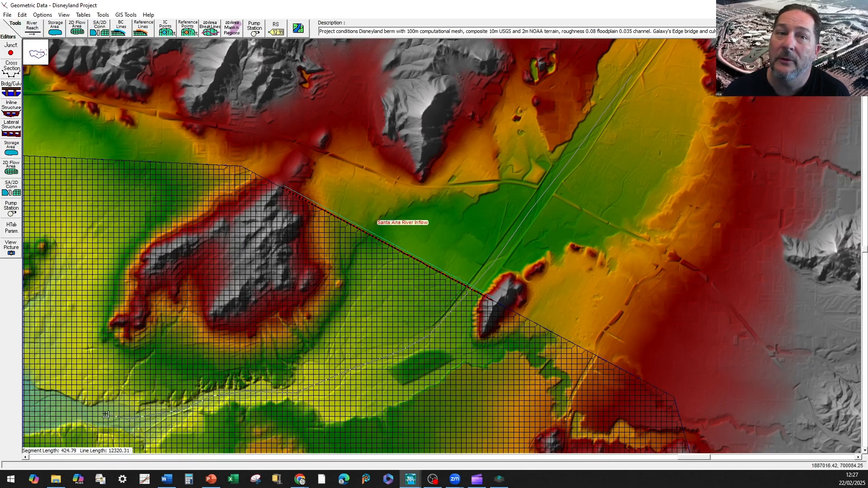
pyautogui.doubleClick(80, 414)
pyautogui.moveTo(147, 424); pyautogui.dragTo(303, 109)
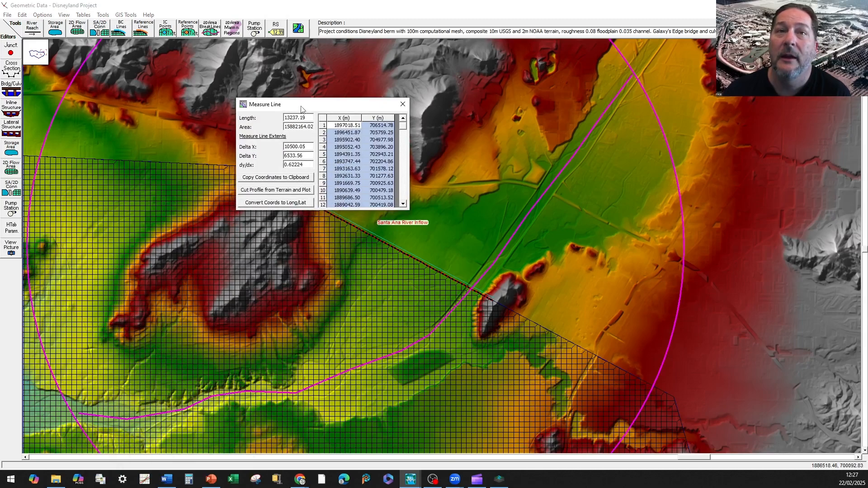
# Plot the measured river line's terrain profile, measure the bed slope along it, and close the plot and measurement windows
pyautogui.click(278, 190)
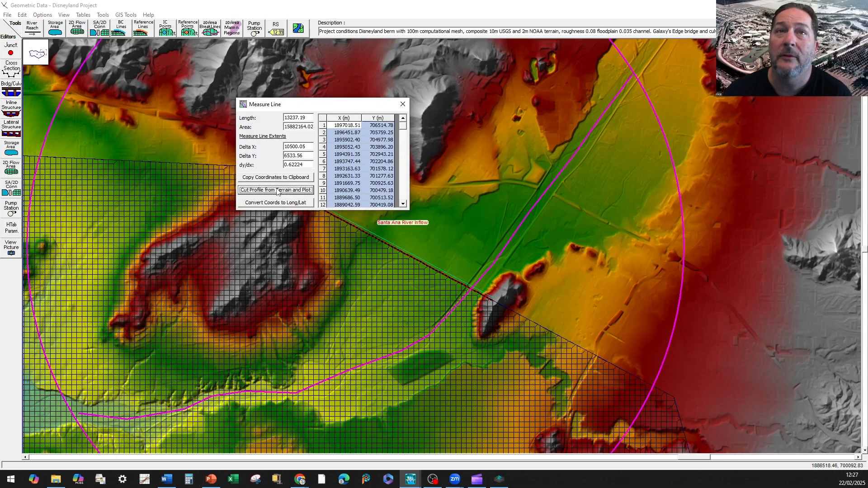
pyautogui.moveTo(629, 93); pyautogui.dragTo(509, 144)
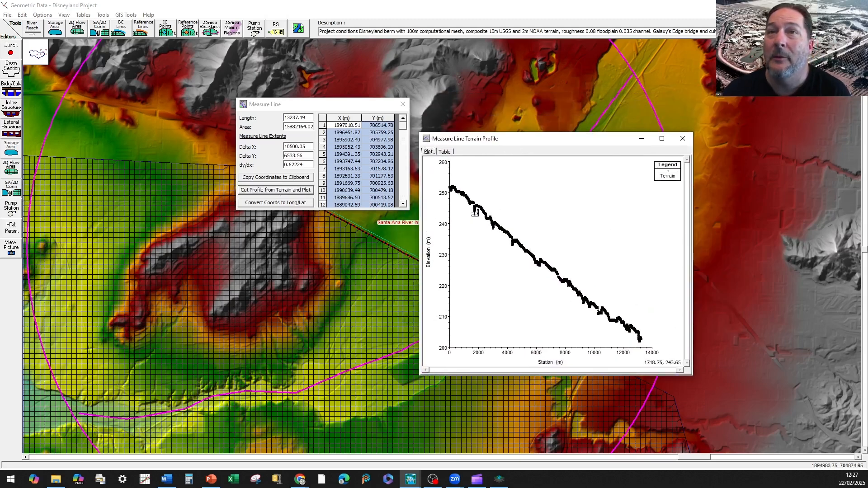
pyautogui.click(480, 217)
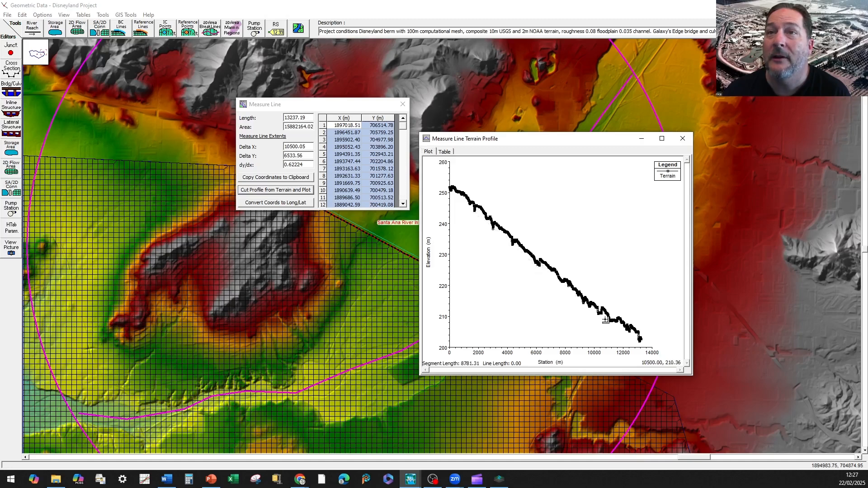
pyautogui.doubleClick(598, 316)
pyautogui.moveTo(643, 320); pyautogui.dragTo(299, 253)
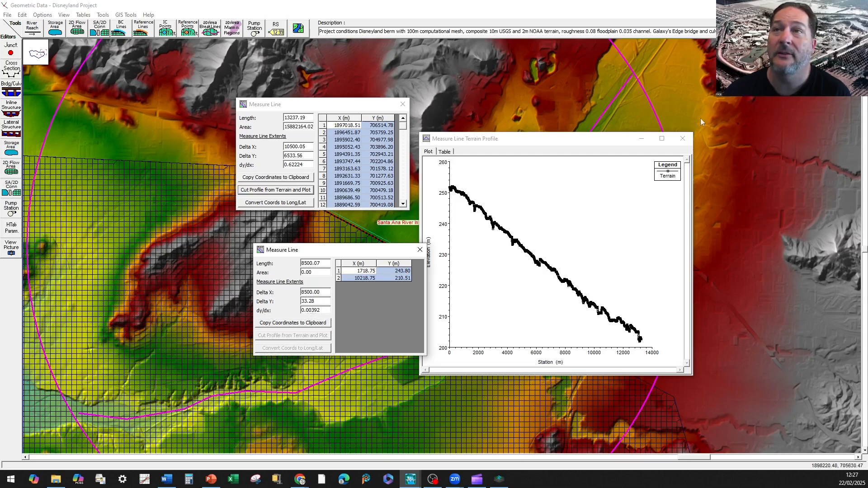
pyautogui.click(682, 140)
pyautogui.click(419, 250)
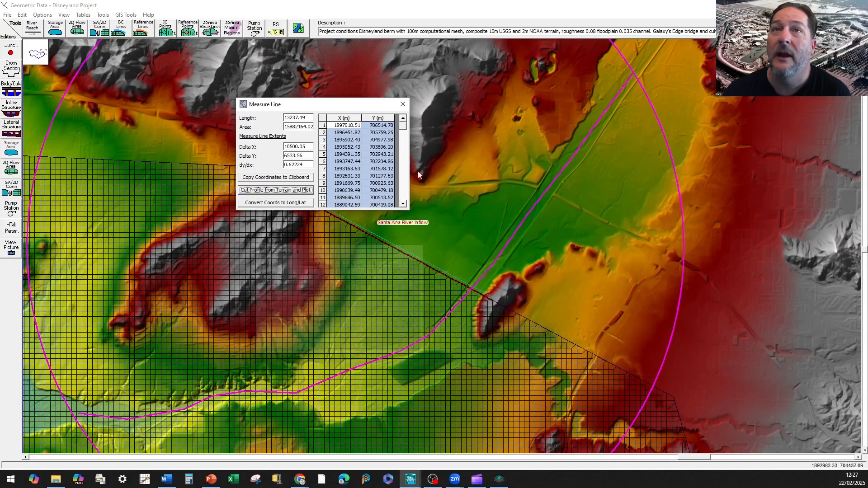
pyautogui.click(403, 104)
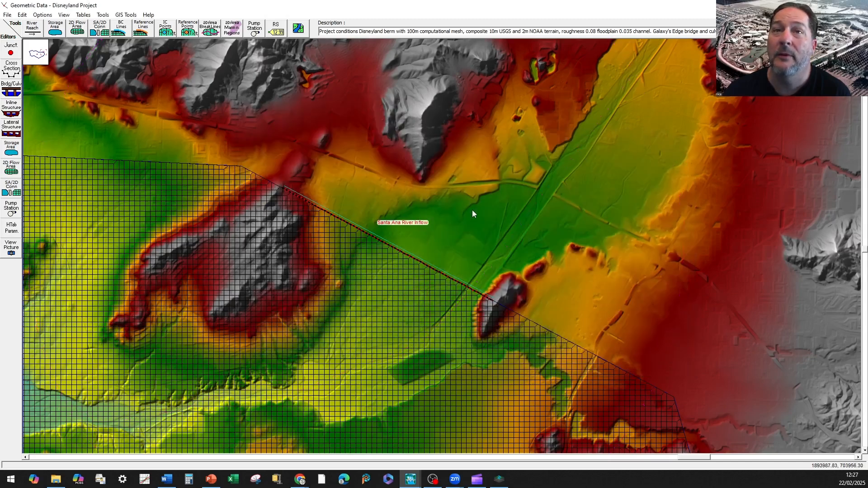
# Examine the full model extent and the river gap through the hills at the mesh's northern edge
pyautogui.click(64, 14)
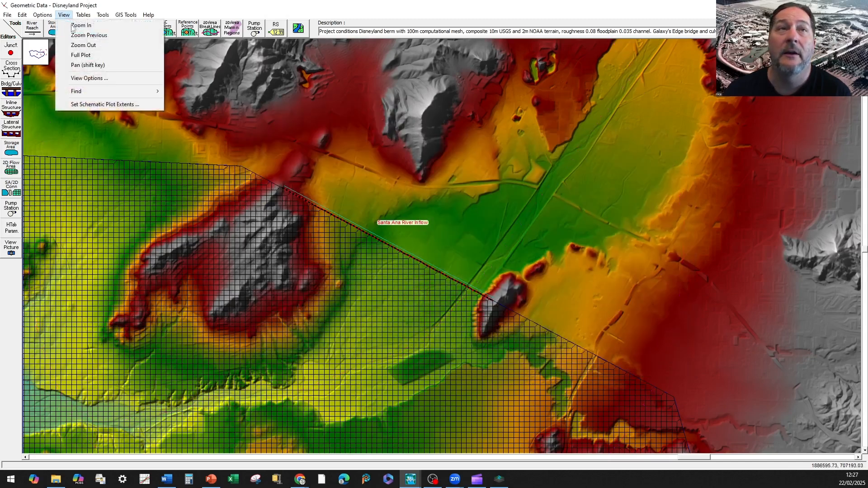
pyautogui.click(88, 56)
pyautogui.click(67, 16)
pyautogui.click(75, 25)
pyautogui.moveTo(390, 244); pyautogui.dragTo(552, 340)
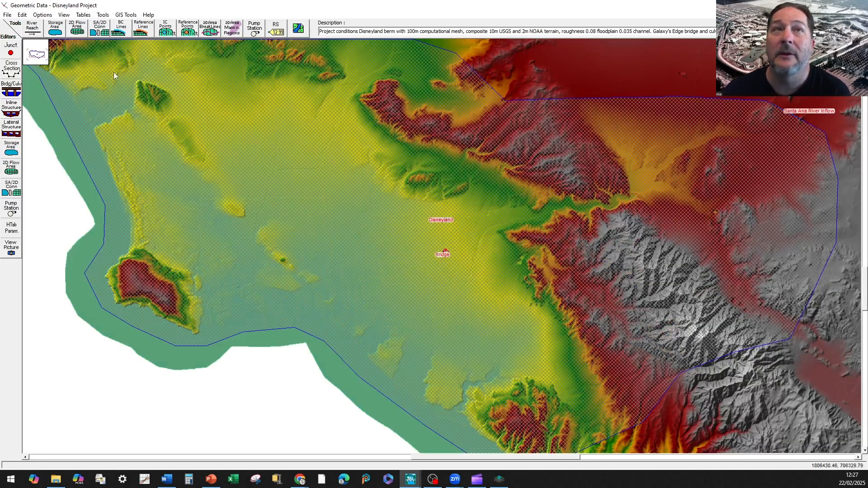
pyautogui.click(65, 15)
pyautogui.click(75, 25)
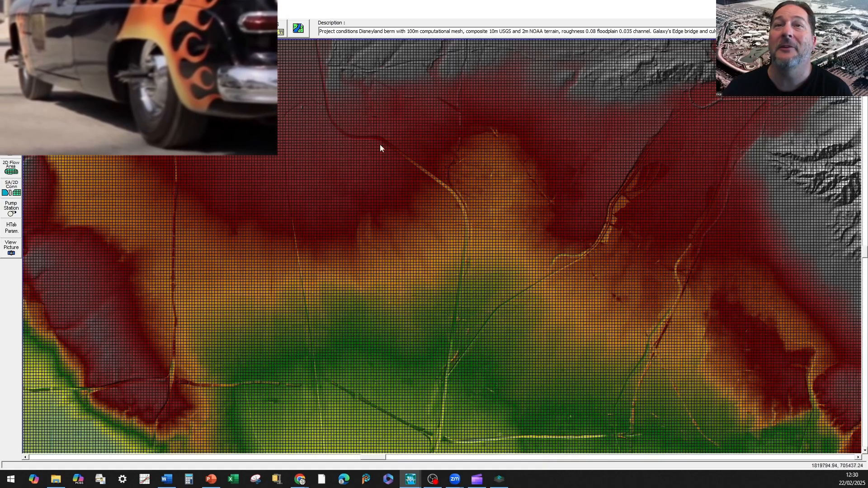
pyautogui.moveTo(353, 106); pyautogui.dragTo(373, 374)
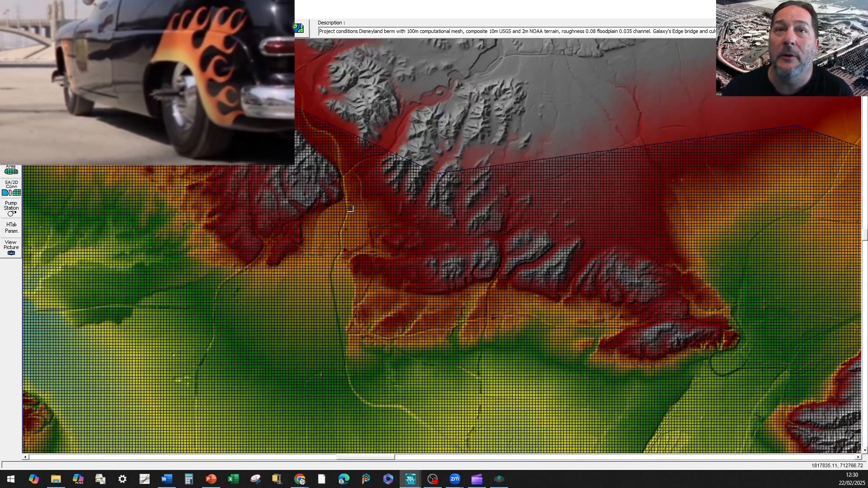
# Measure a line down the river channel from the gap in the northern hills, curving southeast across the plain
pyautogui.click(349, 209)
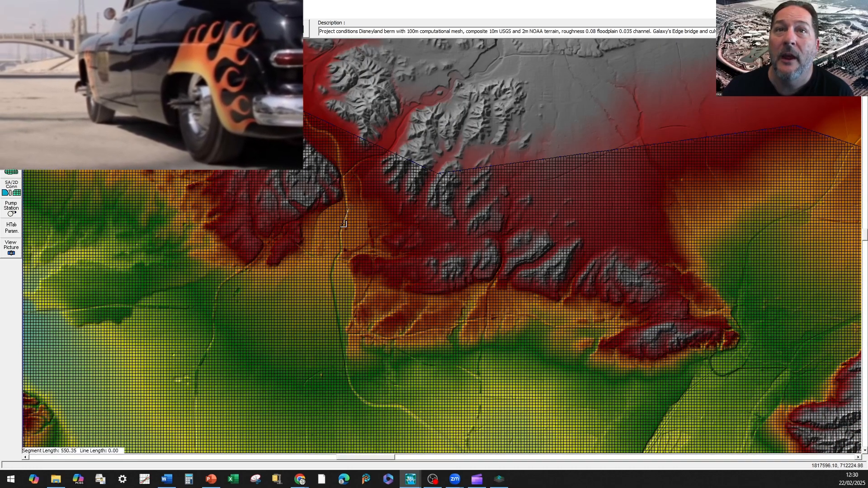
pyautogui.keyDown('ctrl'); pyautogui.click(341, 248); pyautogui.keyUp('ctrl')
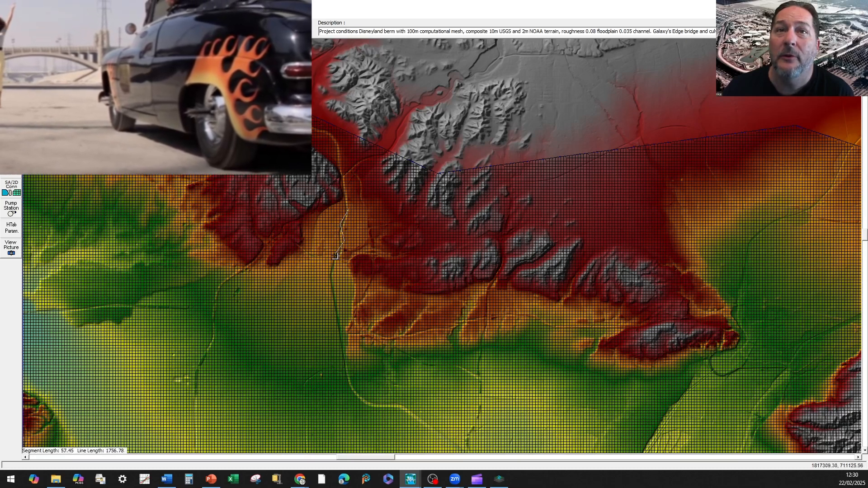
pyautogui.keyDown('ctrl'); pyautogui.click(333, 274); pyautogui.keyUp('ctrl')
pyautogui.keyDown('ctrl'); pyautogui.click(331, 301); pyautogui.keyUp('ctrl')
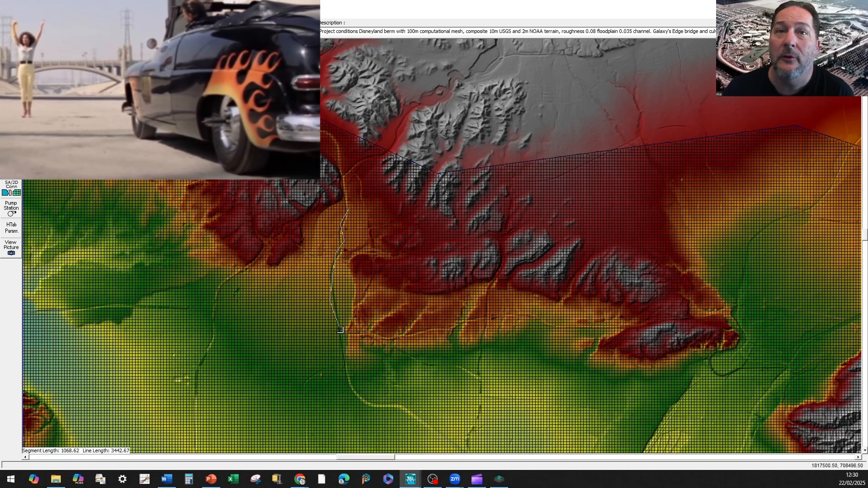
pyautogui.keyDown('ctrl'); pyautogui.click(343, 334); pyautogui.keyUp('ctrl')
pyautogui.keyDown('ctrl'); pyautogui.click(344, 373); pyautogui.keyUp('ctrl')
pyautogui.keyDown('ctrl'); pyautogui.click(362, 397); pyautogui.keyUp('ctrl')
pyautogui.keyDown('ctrl'); pyautogui.click(381, 409); pyautogui.keyUp('ctrl')
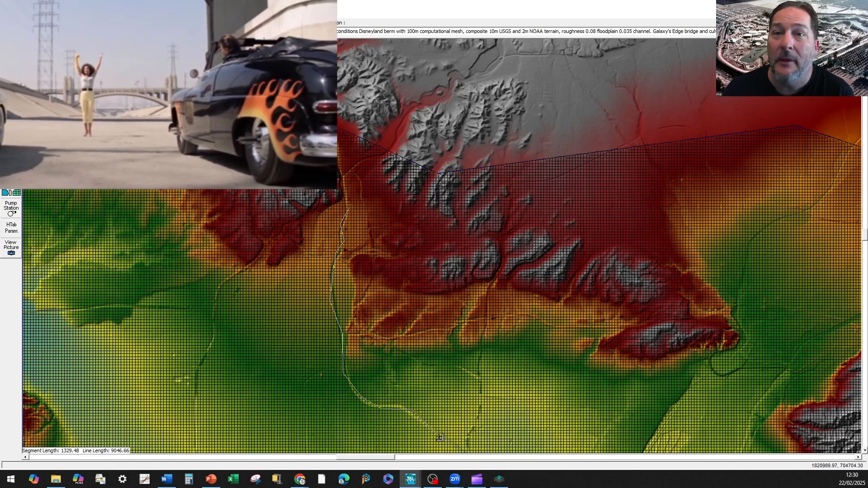
pyautogui.keyDown('ctrl'); pyautogui.click(413, 411); pyautogui.keyUp('ctrl')
pyautogui.keyDown('ctrl'); pyautogui.click(460, 442); pyautogui.keyUp('ctrl')
pyautogui.doubleClick(461, 442)
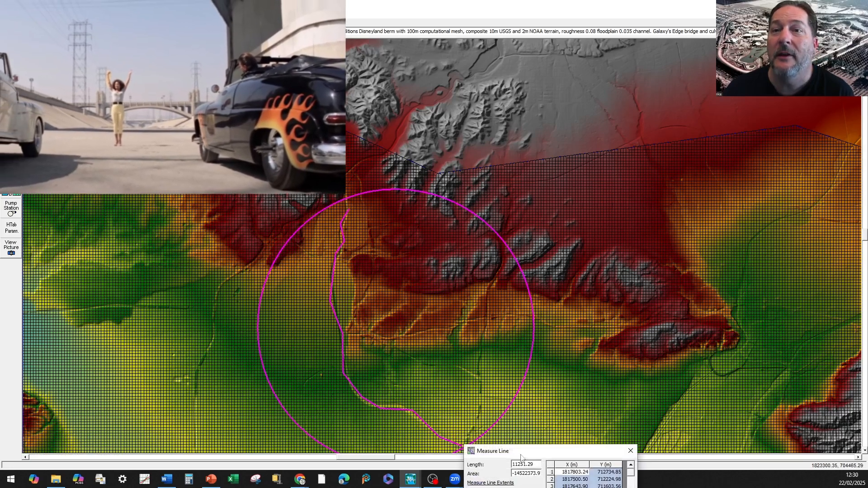
# Plot the terrain profile of the northern channel line, measure the slope along its low points, and close all measurement windows
pyautogui.click(525, 248)
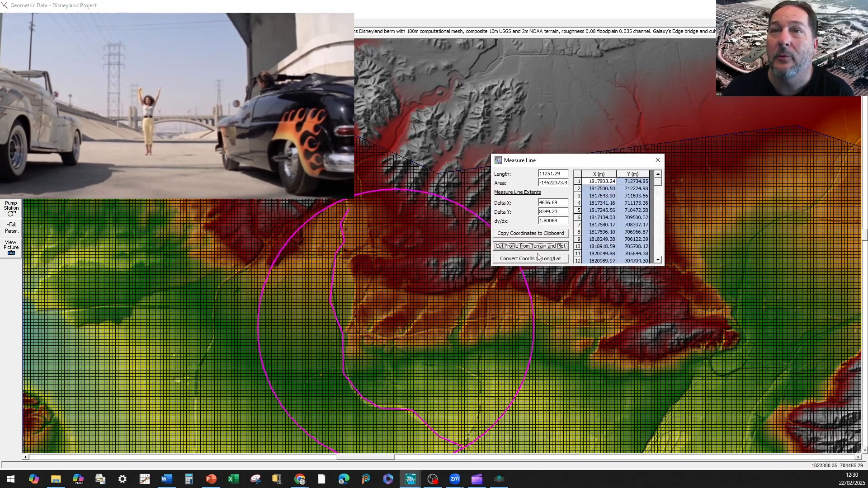
pyautogui.moveTo(504, 190); pyautogui.dragTo(165, 108)
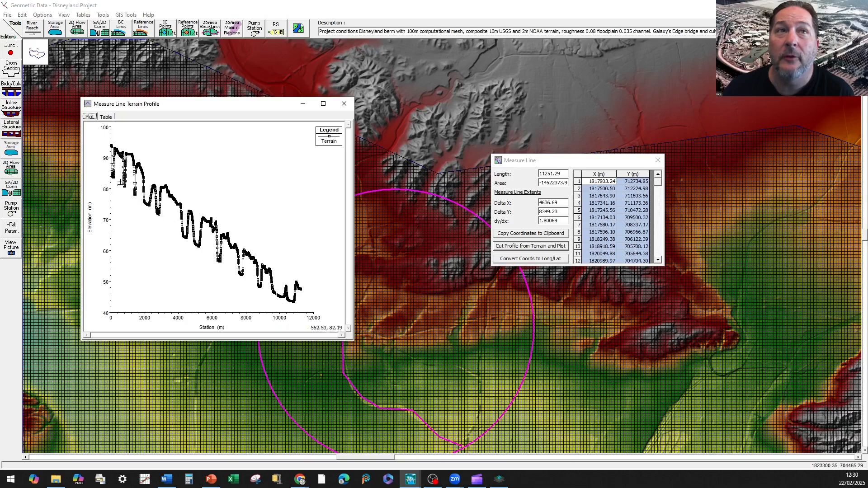
pyautogui.click(113, 175)
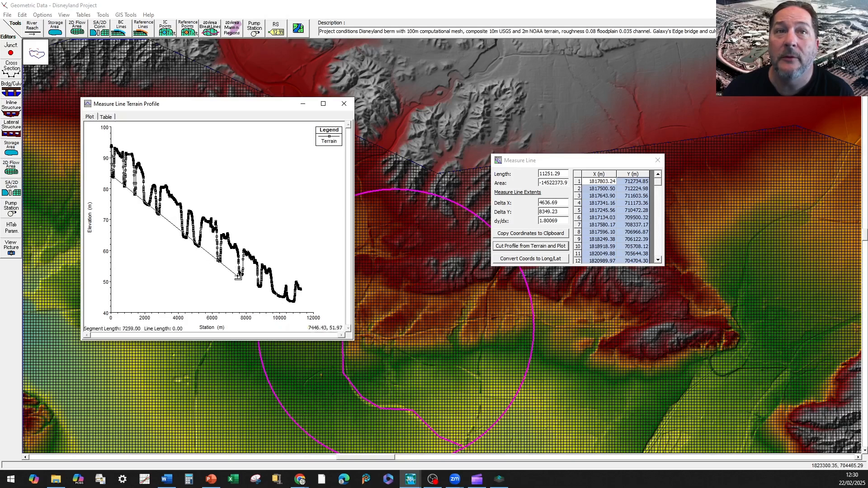
pyautogui.click(239, 278)
pyautogui.click(240, 278)
pyautogui.moveTo(289, 280); pyautogui.dragTo(247, 199)
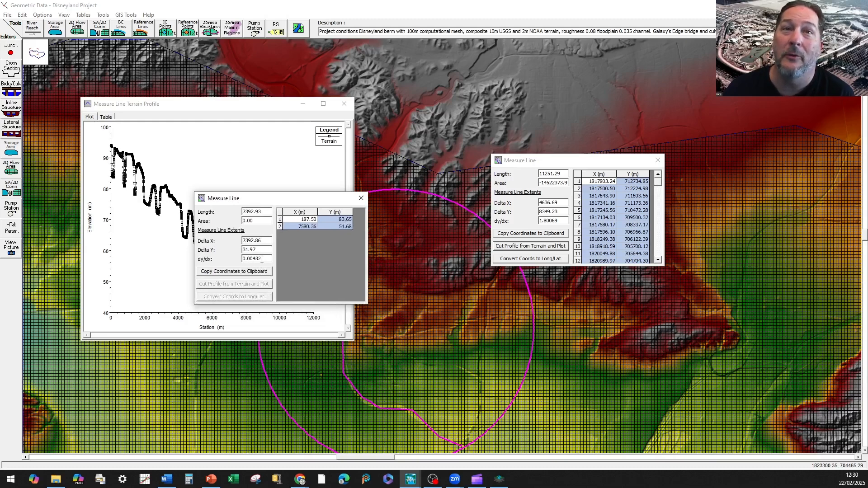
pyautogui.click(361, 198)
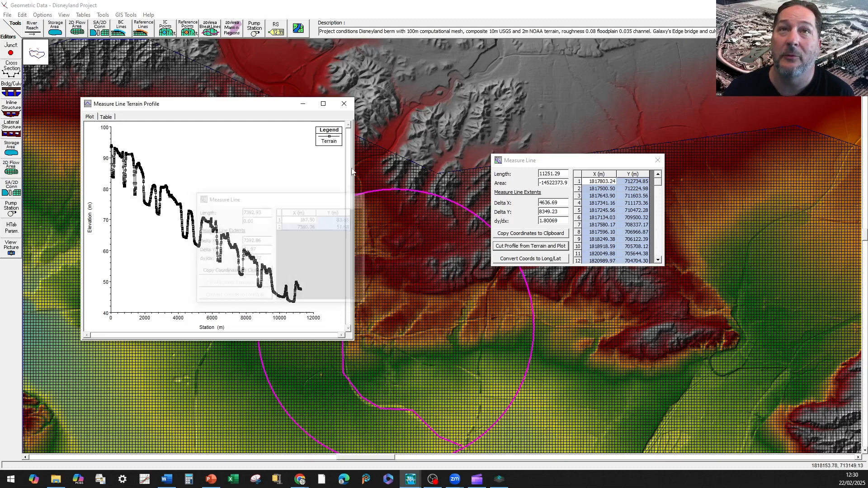
pyautogui.click(344, 104)
pyautogui.click(658, 160)
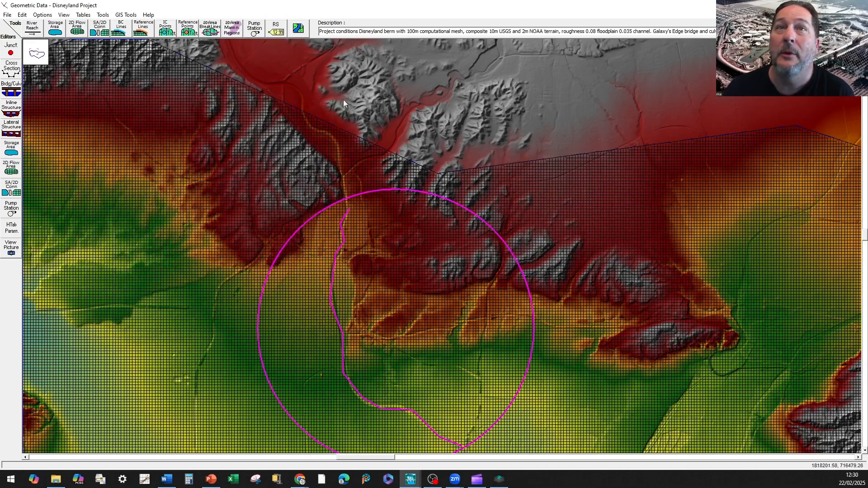
# Compare the measured northern channel's location with the Santa Ana River Inflow line across the whole mesh
pyautogui.click(63, 14)
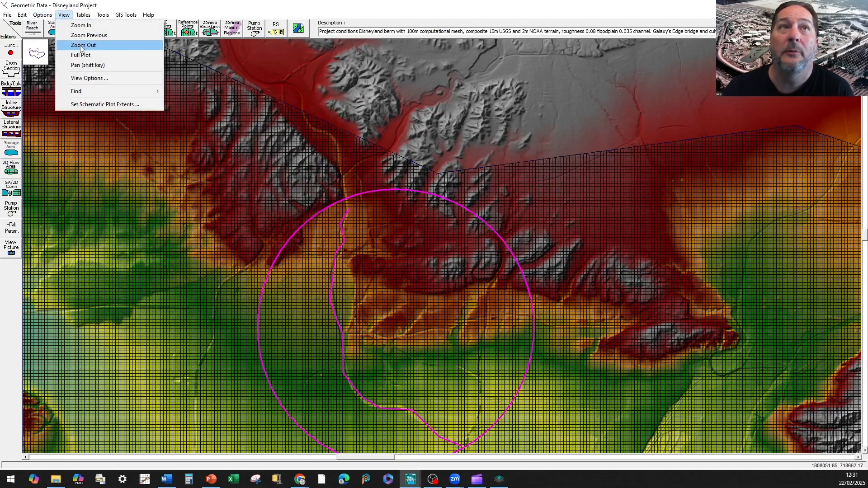
pyautogui.click(80, 45)
pyautogui.click(64, 15)
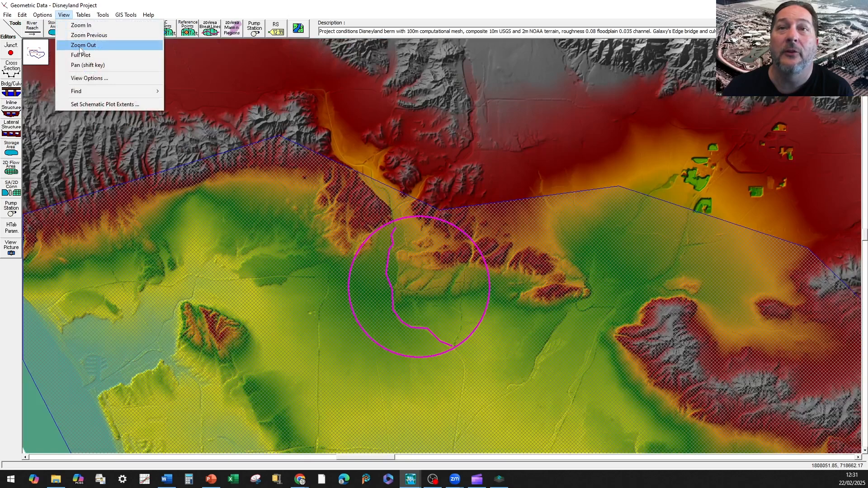
pyautogui.click(81, 46)
pyautogui.moveTo(504, 290); pyautogui.dragTo(334, 196)
pyautogui.scroll(-3, 369, 236)
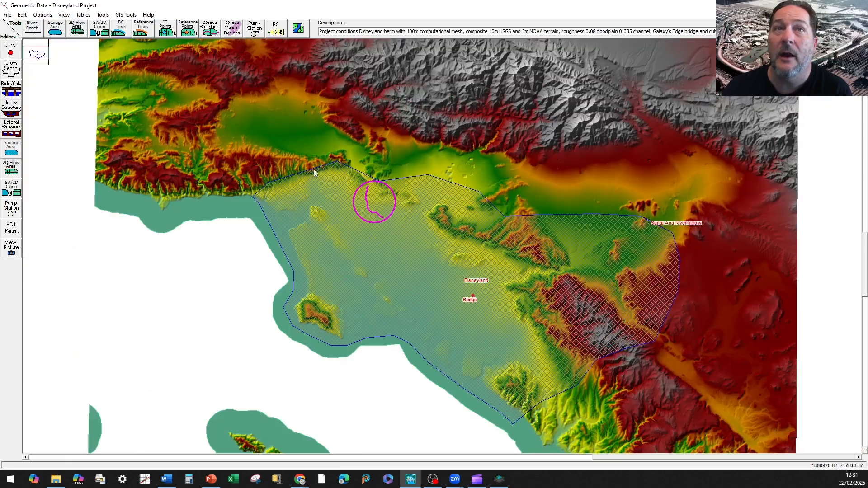
pyautogui.moveTo(511, 236); pyautogui.dragTo(410, 225)
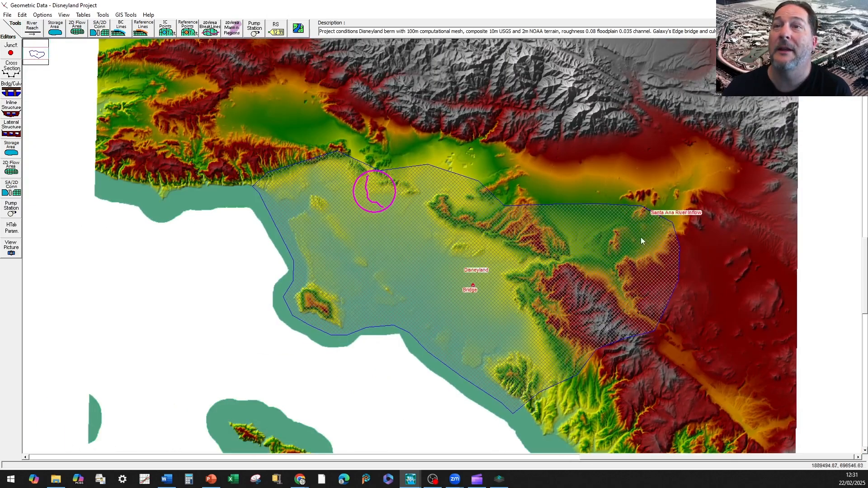
# Examine the river's course from the Santa Ana River Inflow line downstream to the embankment at the canyon entrance
pyautogui.click(63, 14)
pyautogui.click(76, 24)
pyautogui.moveTo(623, 239); pyautogui.dragTo(722, 168)
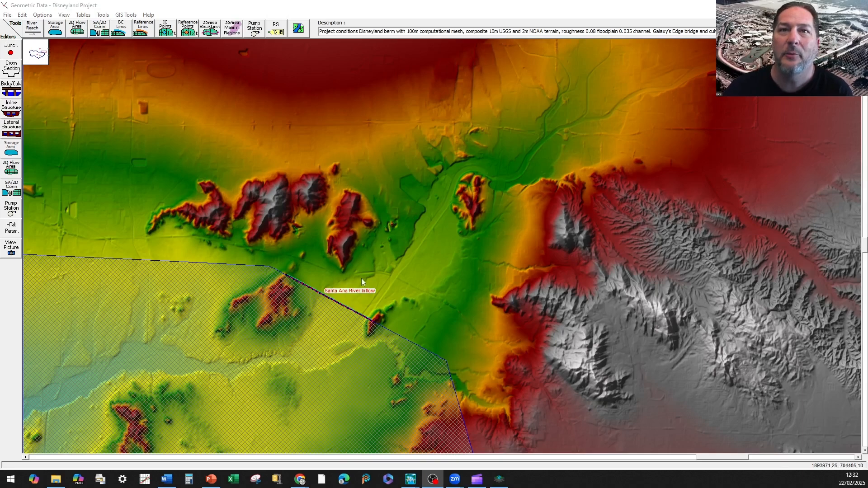
pyautogui.click(268, 312)
pyautogui.moveTo(267, 337); pyautogui.dragTo(453, 241)
pyautogui.moveTo(279, 352); pyautogui.dragTo(506, 262)
pyautogui.moveTo(293, 360); pyautogui.dragTo(340, 339)
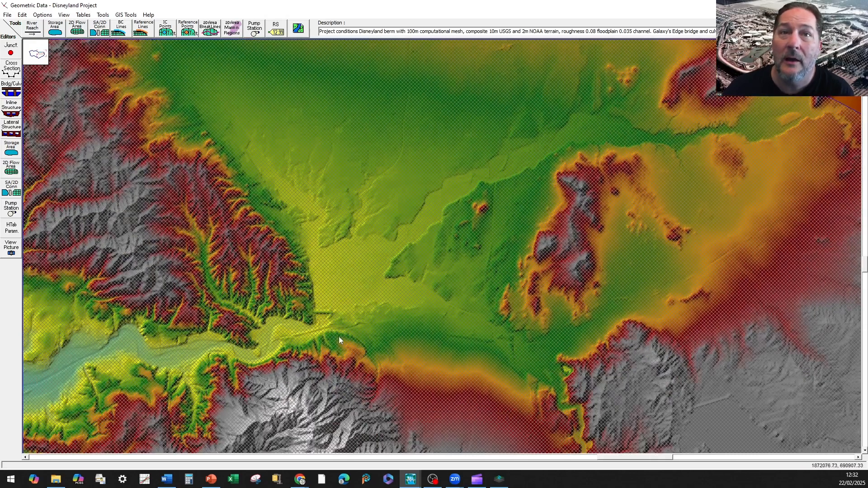
pyautogui.scroll(3, 351, 298)
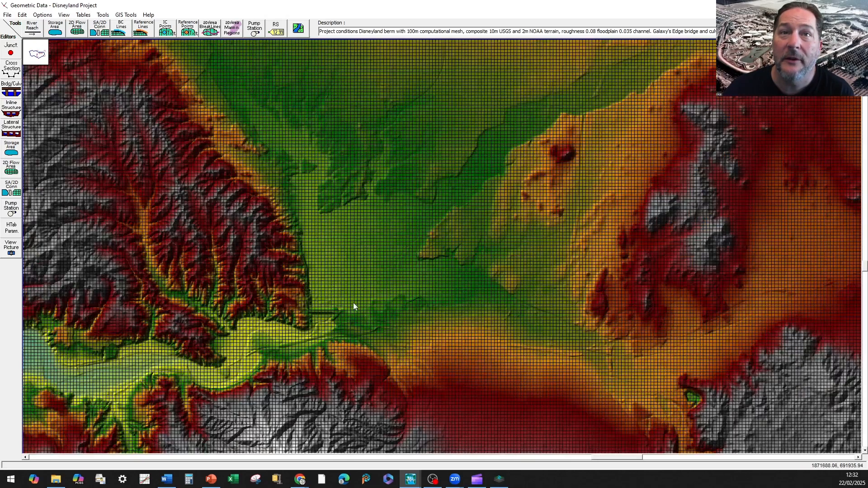
pyautogui.scroll(3, 359, 326)
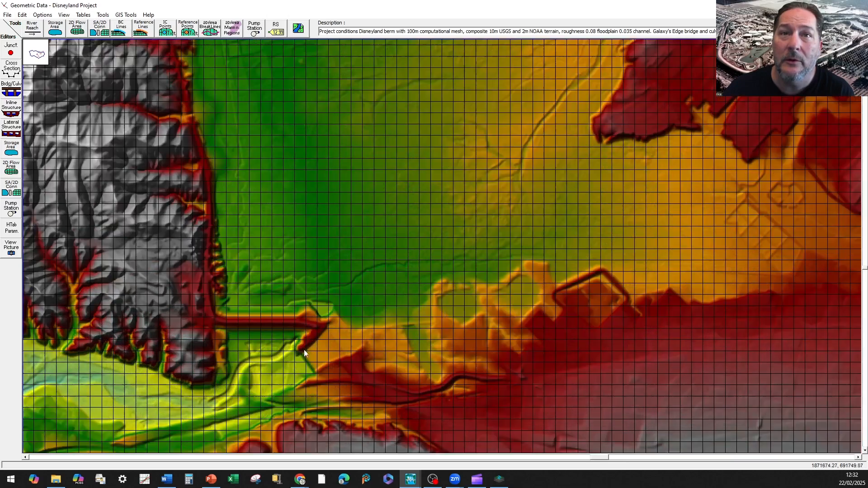
# Draw a boundary condition line about 790 m long across the narrow valley mouth, from south to north bank, and name it Prado Dam Breach
pyautogui.moveTo(285, 361); pyautogui.dragTo(345, 273)
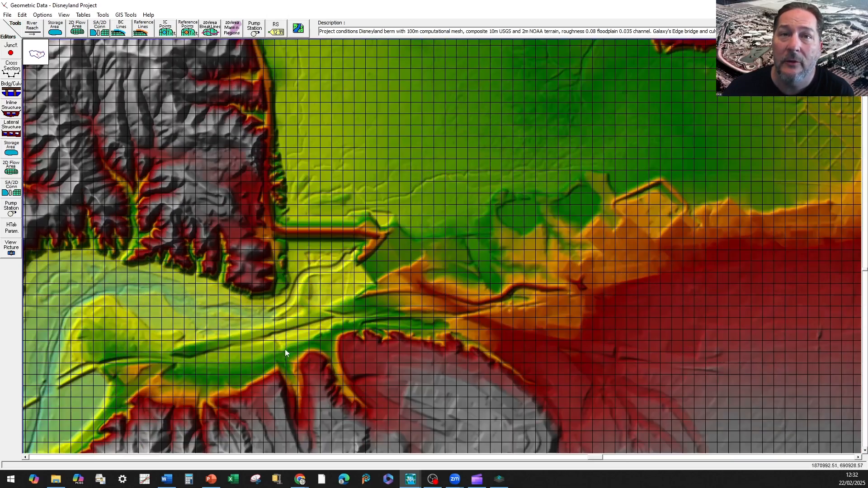
pyautogui.scroll(-1, 279, 366)
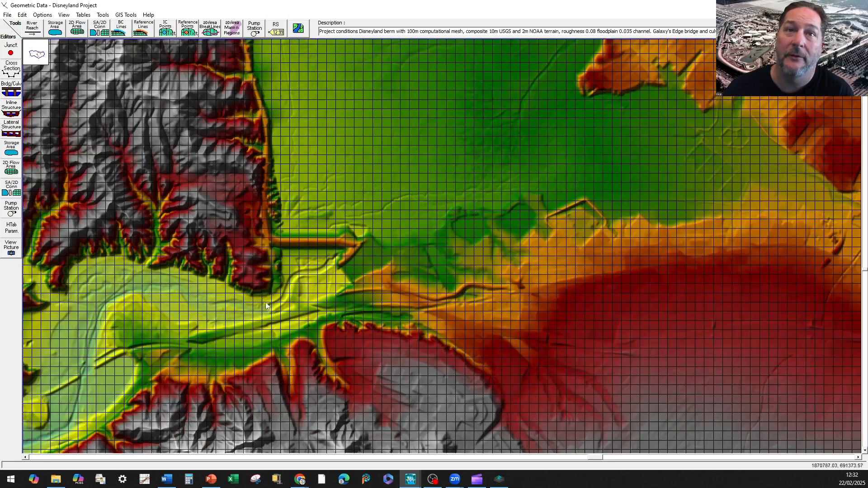
pyautogui.click(122, 30)
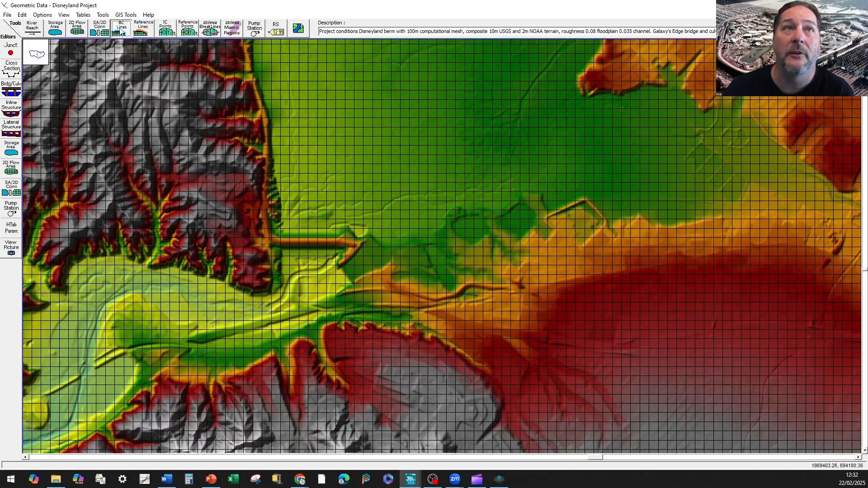
pyautogui.click(275, 352)
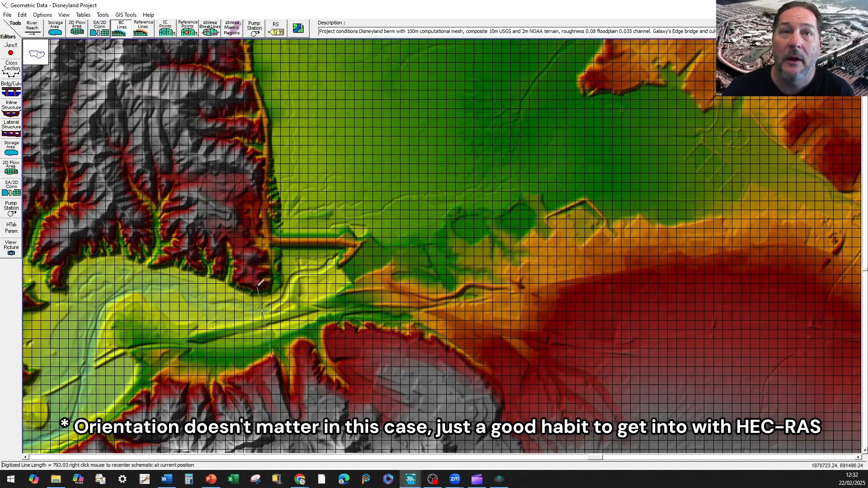
pyautogui.doubleClick(258, 286)
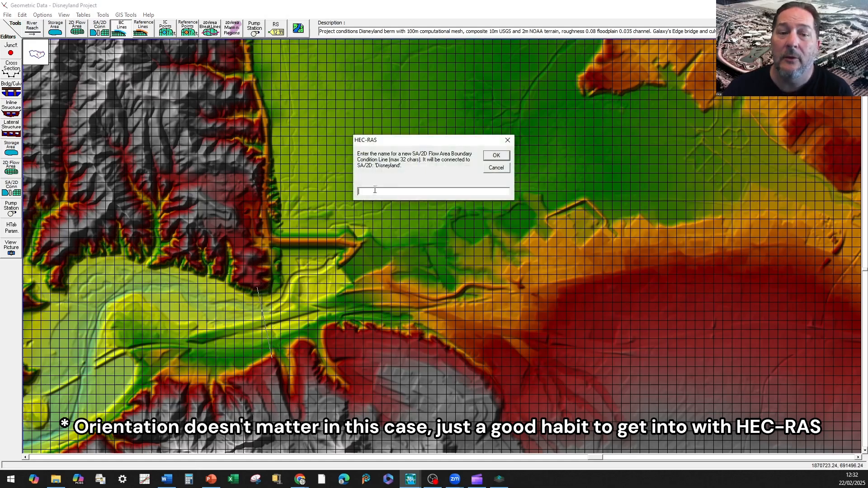
pyautogui.write('Prado')
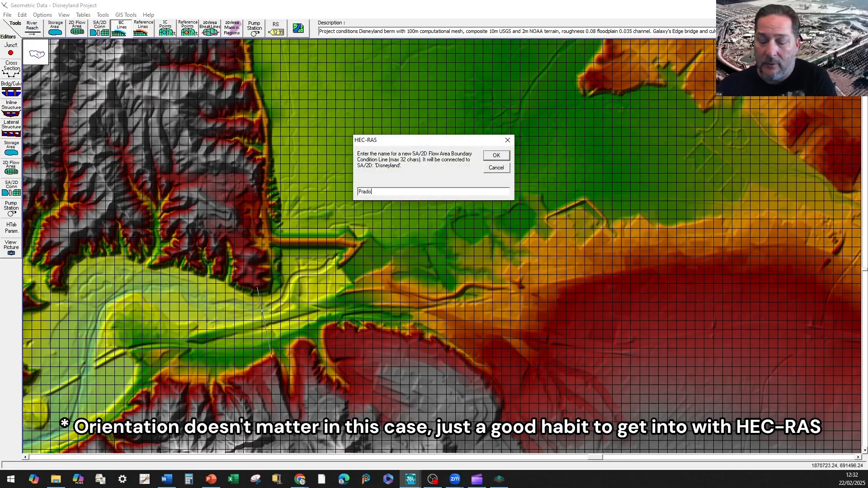
pyautogui.write(' D')
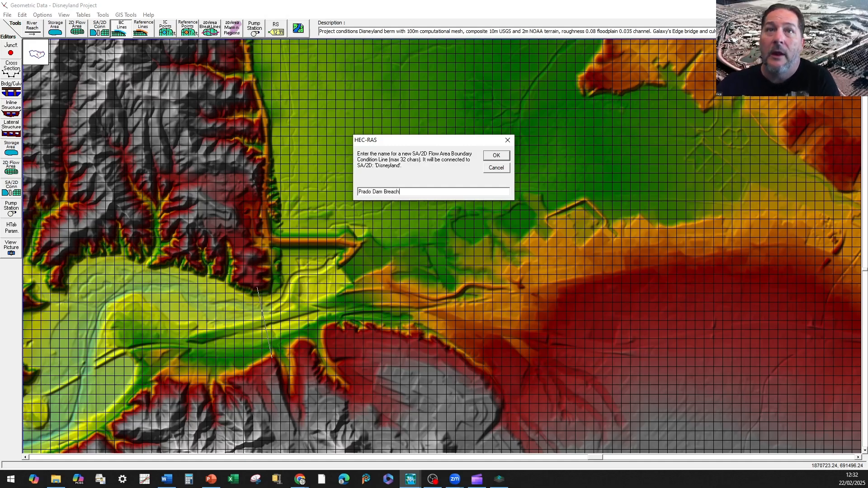
pyautogui.write('am Breach')
pyautogui.press('Return')
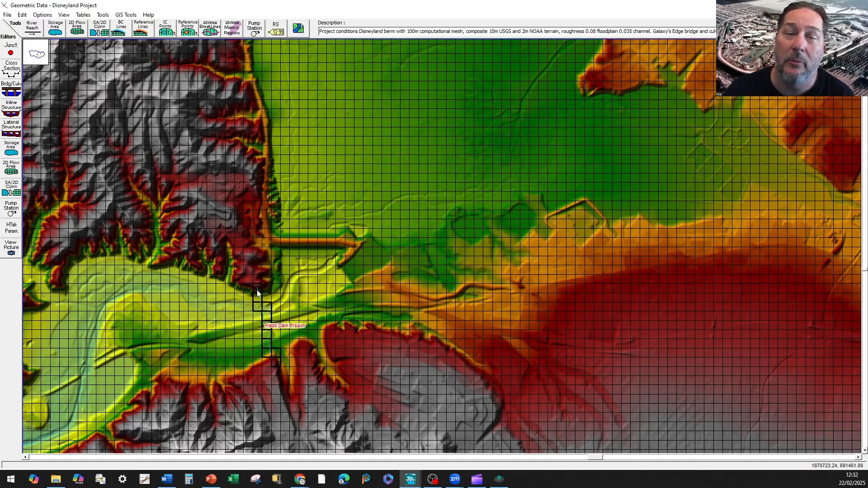
# Delete the Prado Dam Breach boundary condition line
pyautogui.rightClick(268, 340)
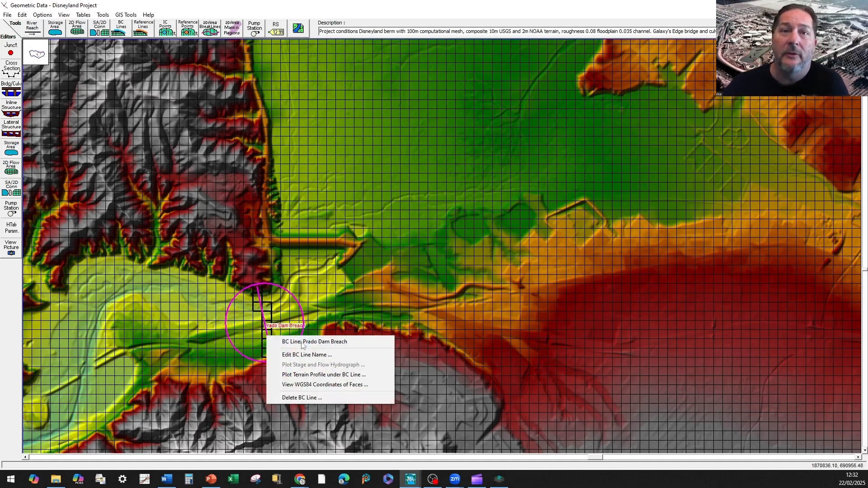
pyautogui.click(308, 398)
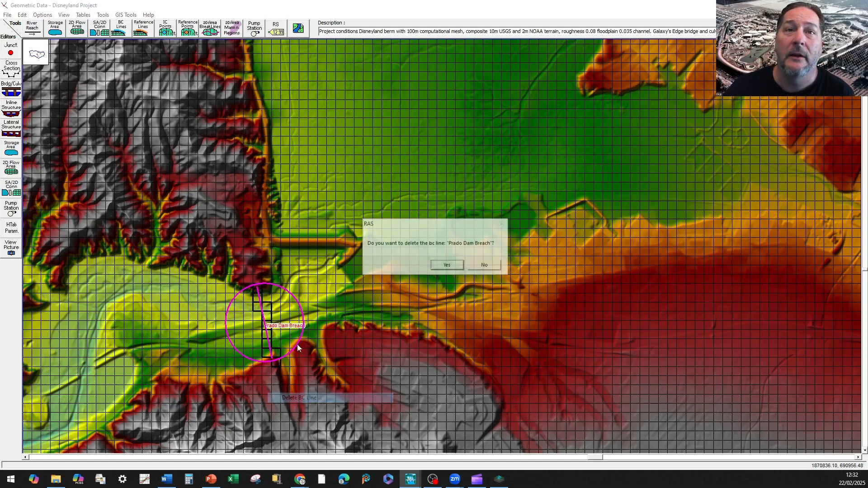
pyautogui.click(448, 266)
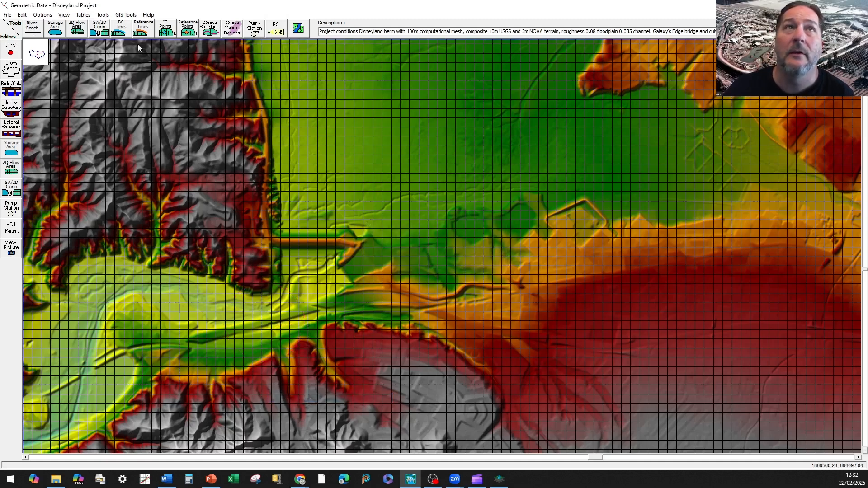
# Draw a boundary condition line from the valley mouth westward along the river channel and name it Dam Channel
pyautogui.click(261, 310)
pyautogui.click(232, 304)
pyautogui.click(210, 307)
pyautogui.click(177, 286)
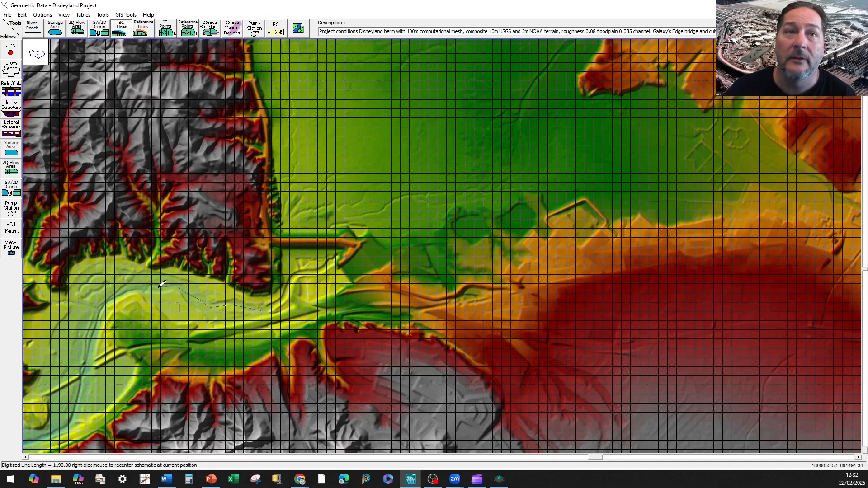
pyautogui.doubleClick(107, 303)
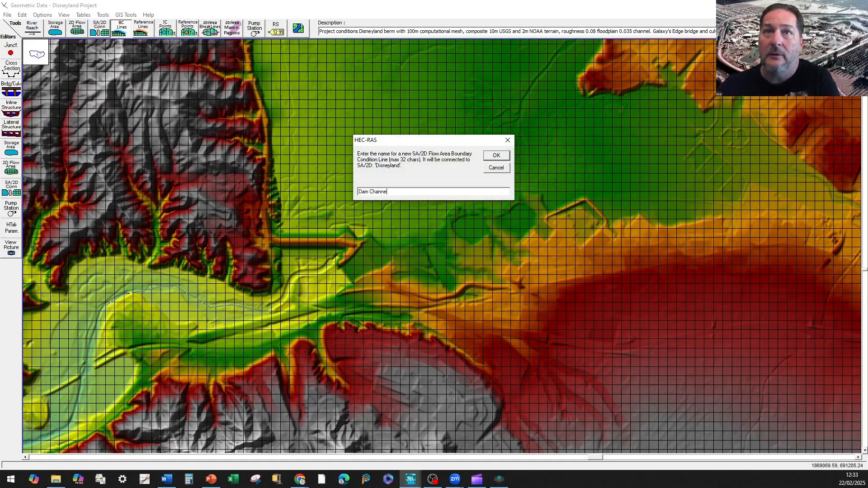
pyautogui.write('Dam Channel')
pyautogui.press('Return')
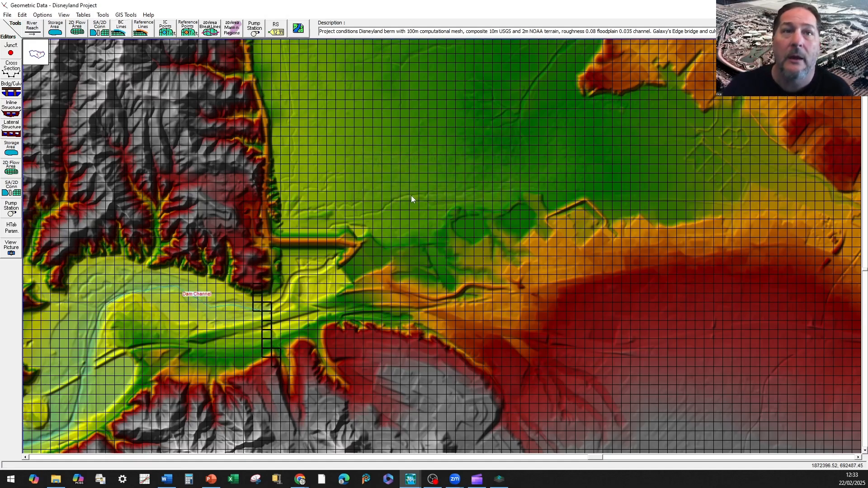
# Delete the Dam Channel boundary condition line
pyautogui.rightClick(241, 308)
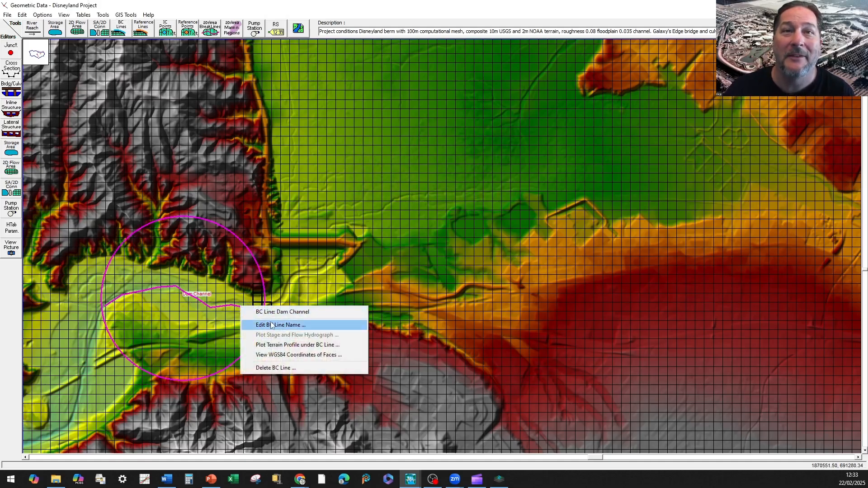
pyautogui.click(279, 367)
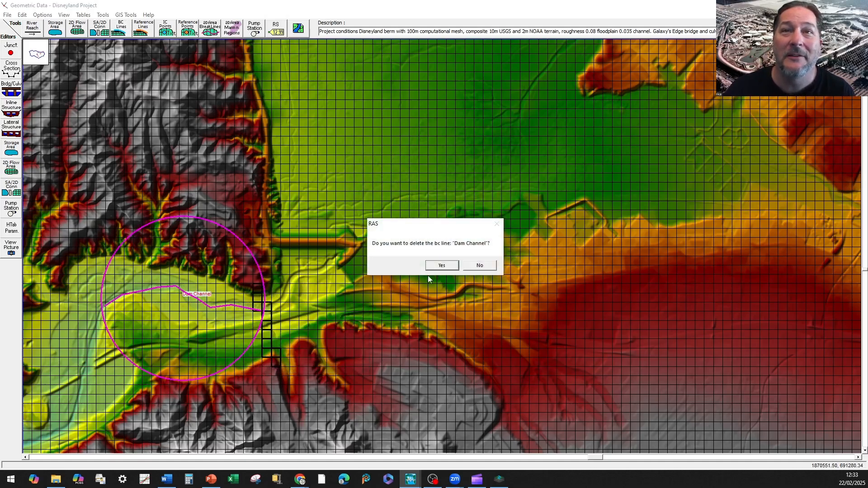
pyautogui.click(441, 264)
# Trace a boundary condition line about 2050 m long from the valley mouth westward along the river channel and name it Channel Inflow
pyautogui.moveTo(291, 307); pyautogui.dragTo(330, 293)
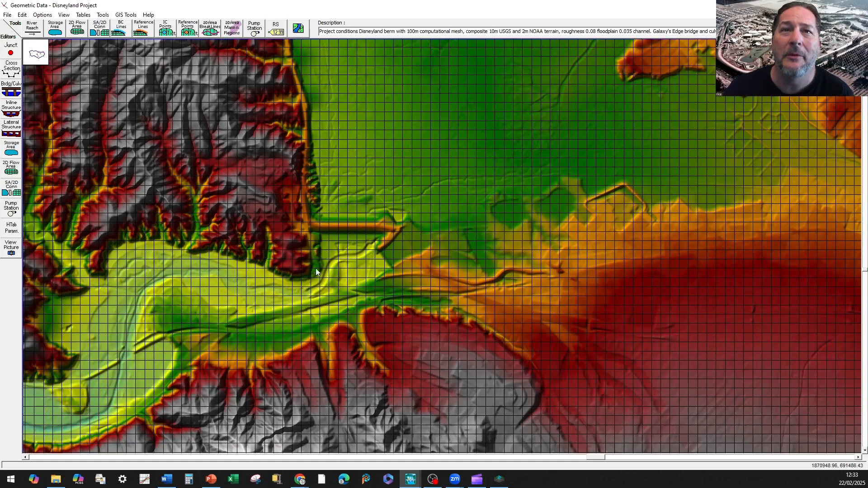
pyautogui.click(121, 28)
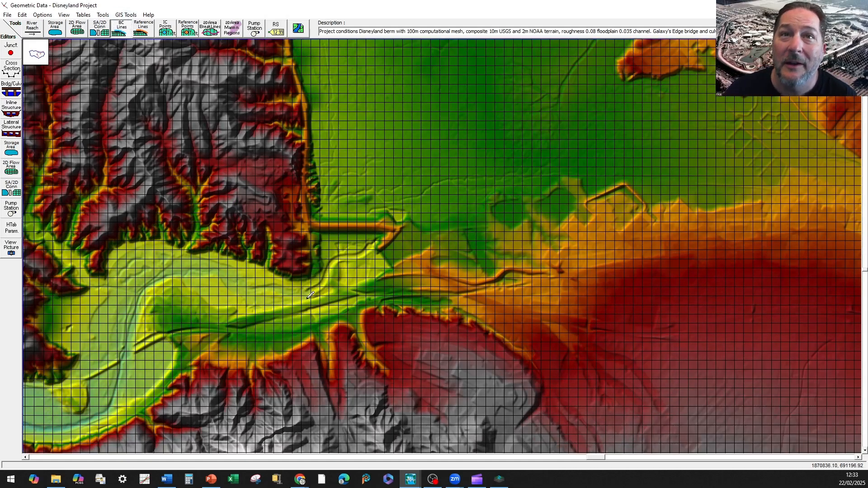
pyautogui.click(312, 291)
pyautogui.click(255, 292)
pyautogui.click(242, 286)
pyautogui.click(219, 273)
pyautogui.click(195, 272)
pyautogui.click(165, 276)
pyautogui.click(151, 285)
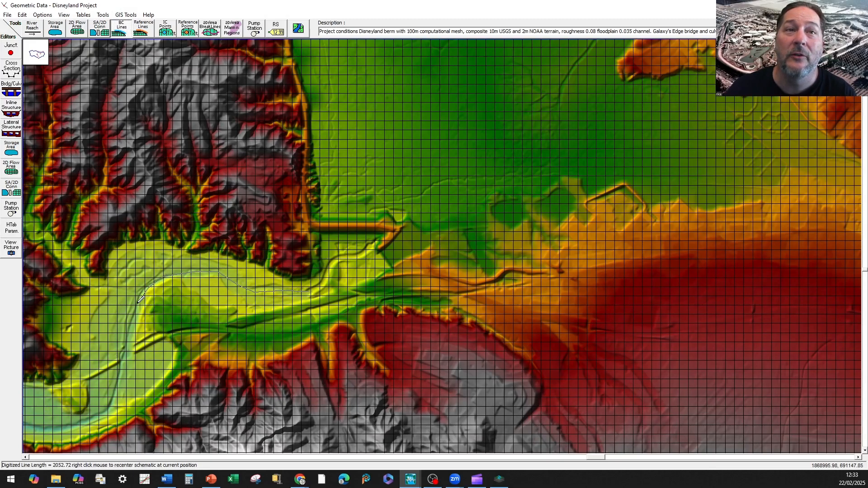
pyautogui.doubleClick(139, 302)
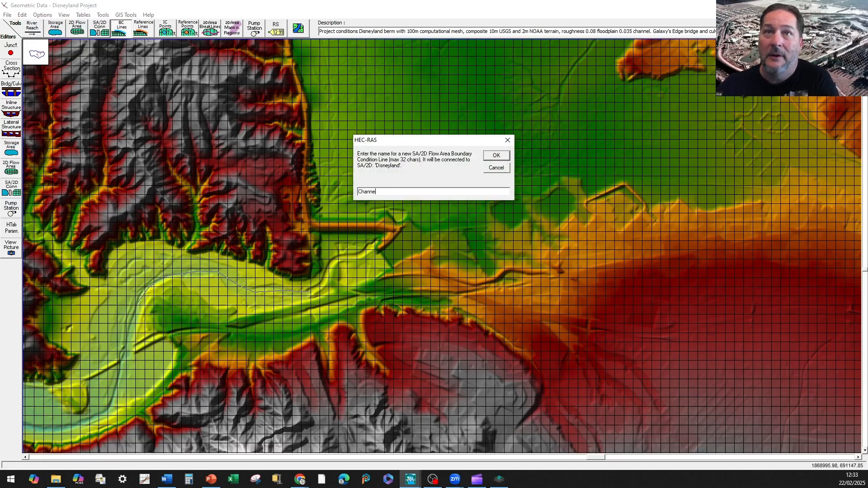
pyautogui.press('Return')
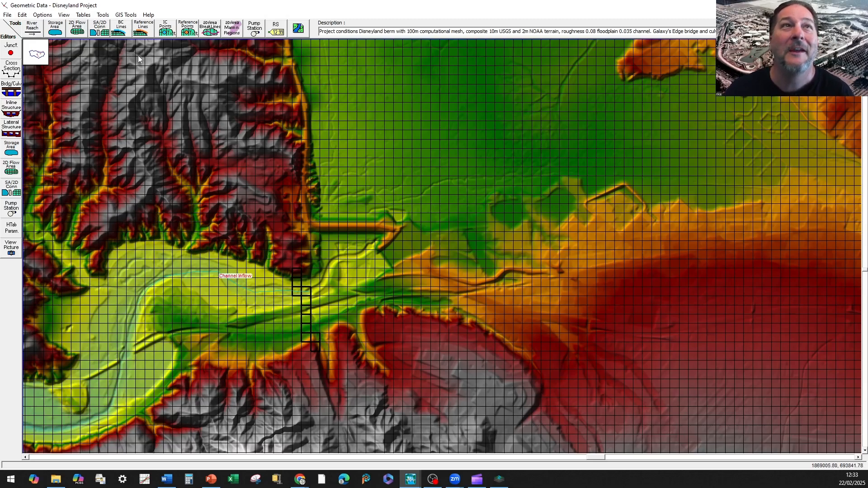
# Save the geometry data with the Channel Inflow line in place
pyautogui.click(22, 14)
pyautogui.moveTo(34, 18)
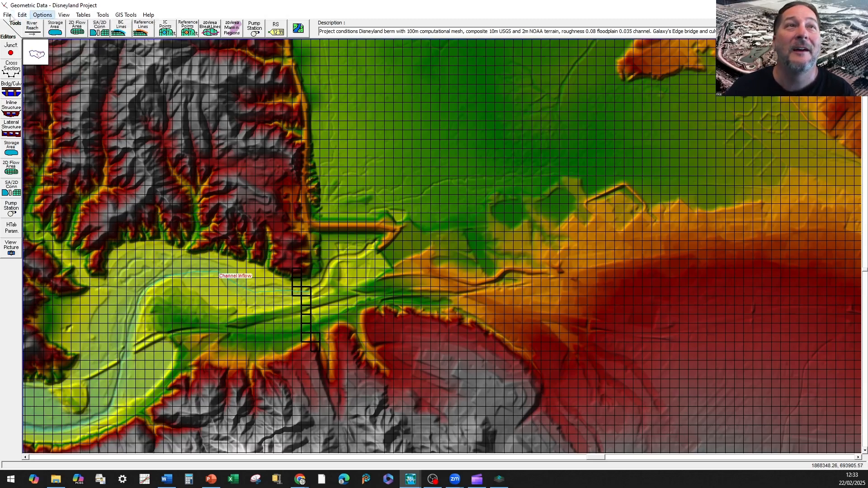
pyautogui.moveTo(7, 15)
pyautogui.click(28, 43)
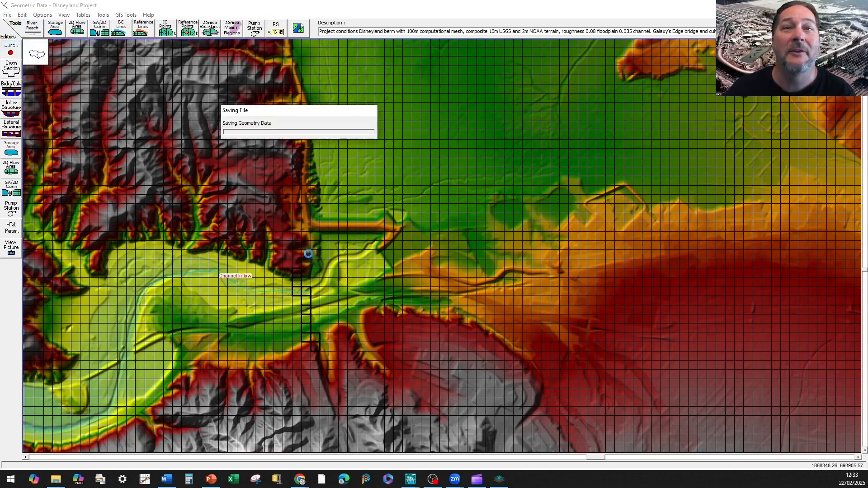
# Delete the Channel Inflow boundary condition line and save the geometry data
pyautogui.rightClick(285, 292)
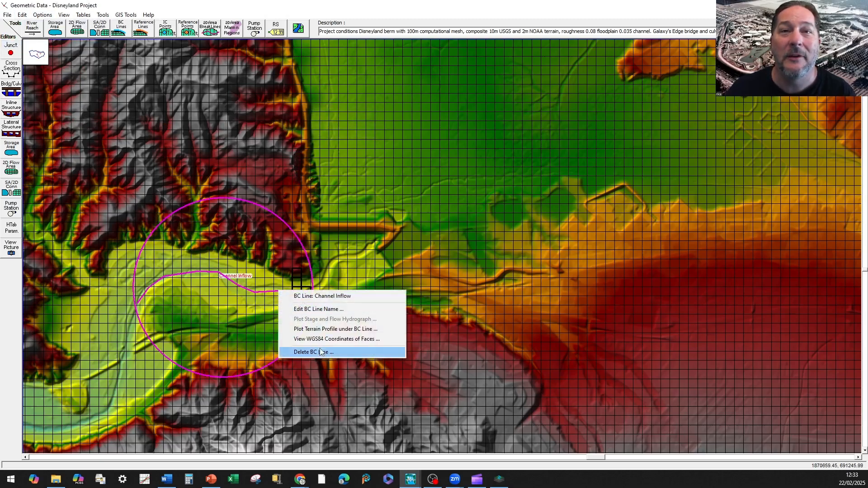
pyautogui.click(316, 351)
pyautogui.click(444, 265)
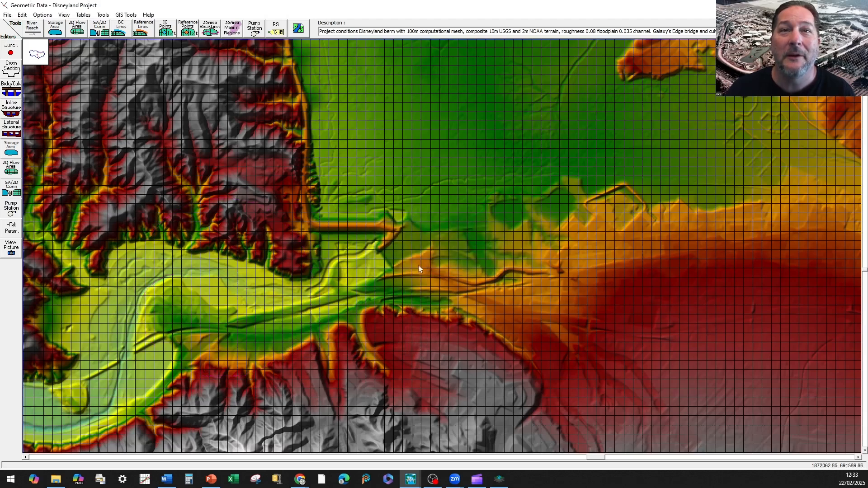
pyautogui.click(8, 15)
pyautogui.click(23, 45)
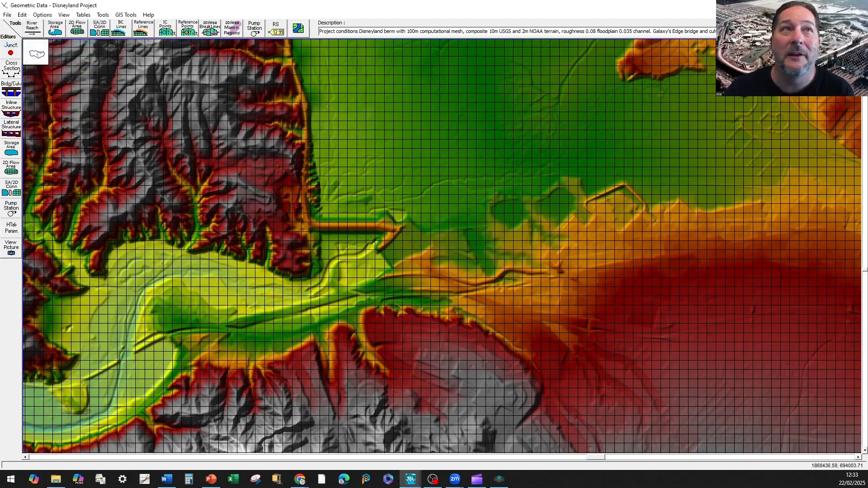
# Redraw the Channel Inflow boundary condition line along the river channel, starting slightly west of the valley mouth and ending around the bend
pyautogui.click(121, 29)
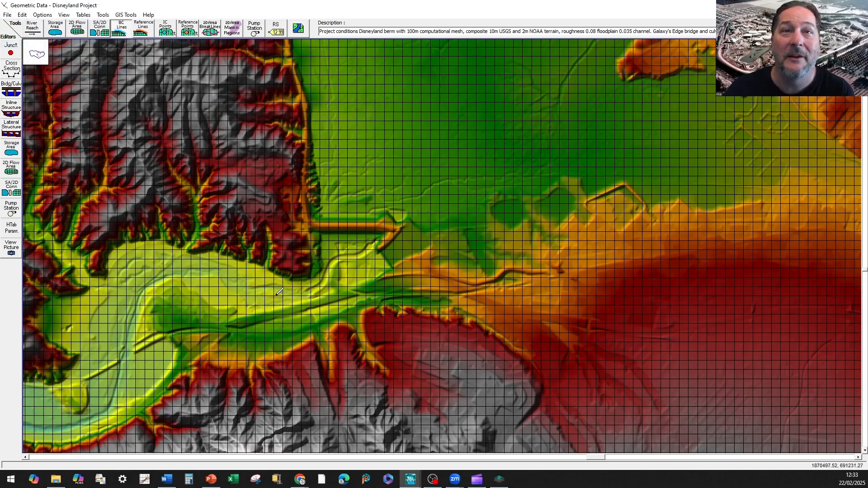
pyautogui.click(291, 294)
pyautogui.click(258, 288)
pyautogui.click(236, 289)
pyautogui.click(211, 274)
pyautogui.click(190, 272)
pyautogui.click(165, 275)
pyautogui.click(147, 288)
pyautogui.doubleClick(134, 317)
pyautogui.write('Channel Inflow')
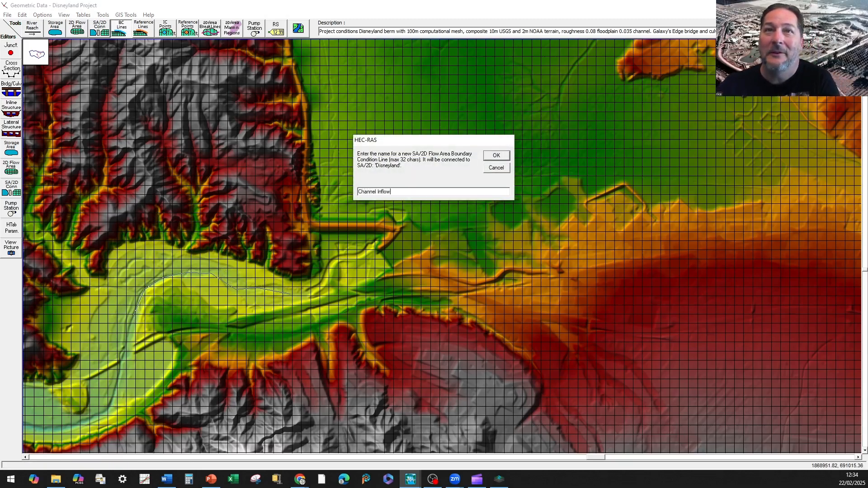
pyautogui.press('Return')
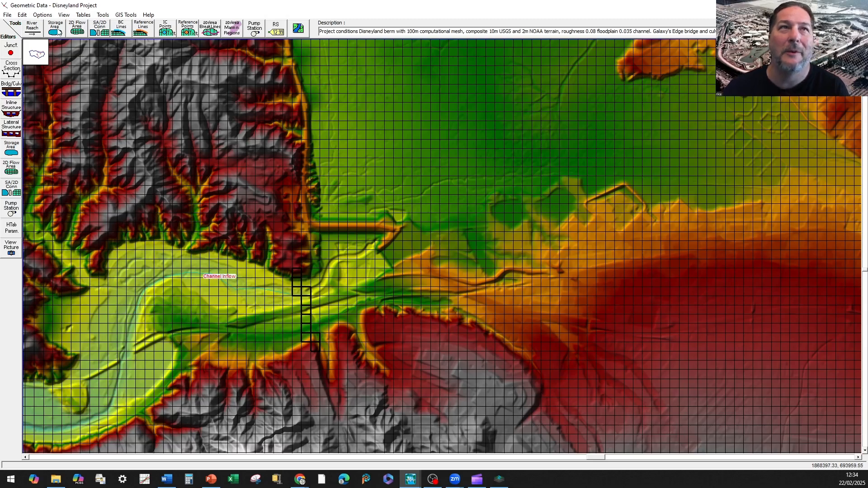
# Delete the redrawn Channel Inflow boundary condition line
pyautogui.click(7, 14)
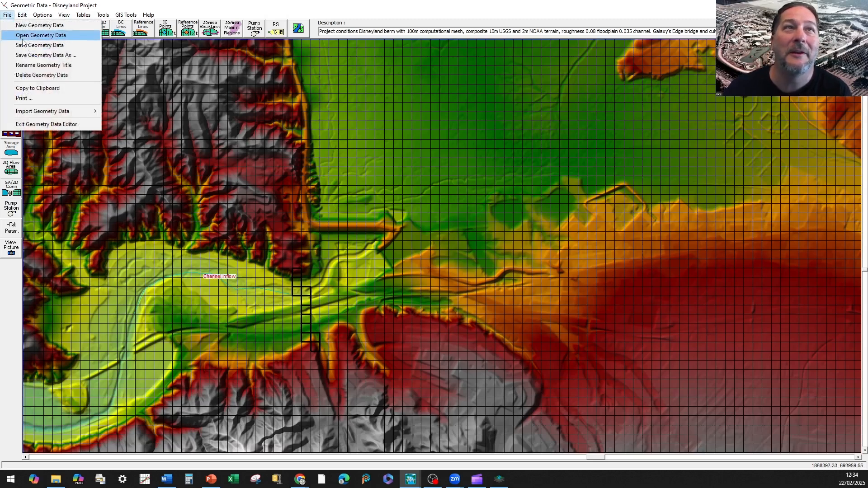
pyautogui.rightClick(284, 296)
pyautogui.rightClick(277, 290)
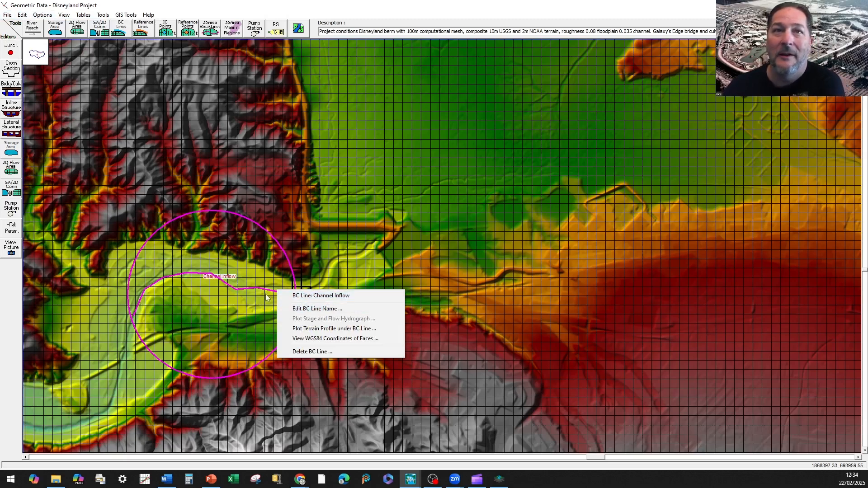
pyautogui.click(312, 351)
pyautogui.click(441, 266)
# Check which 2D boundary condition lines are available for deletion, and leave the list without deleting any
pyautogui.rightClick(302, 308)
pyautogui.click(70, 14)
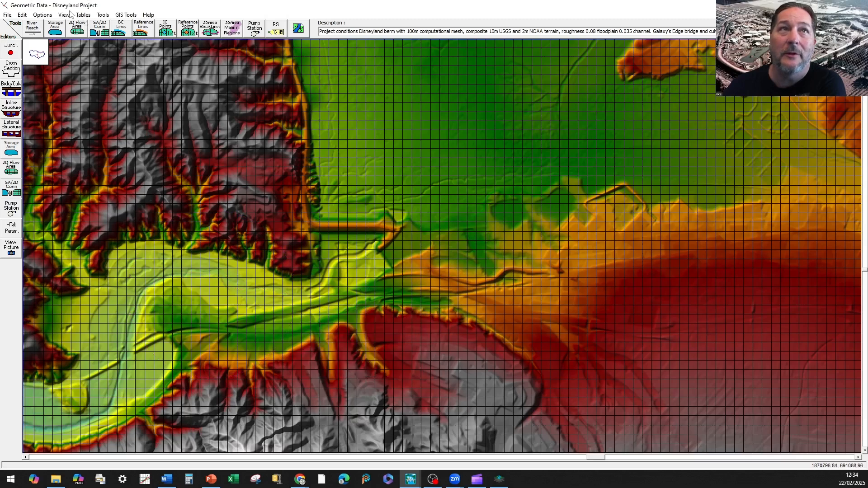
pyautogui.click(22, 14)
pyautogui.moveTo(47, 70)
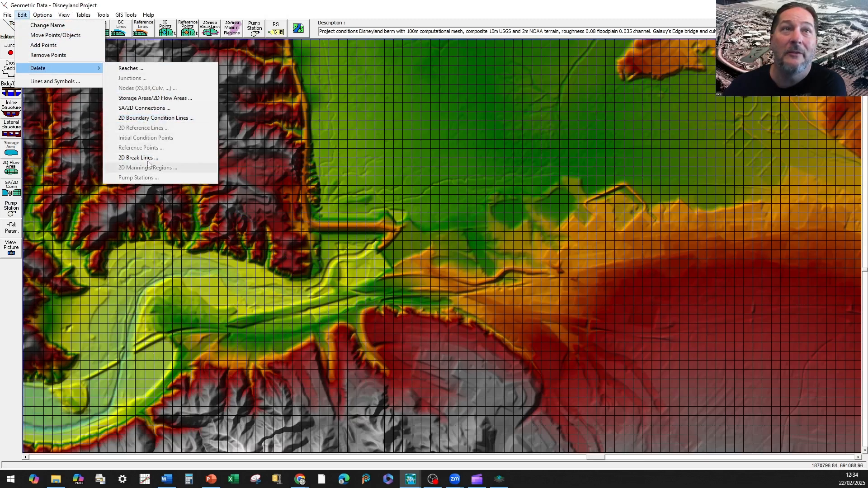
pyautogui.click(153, 118)
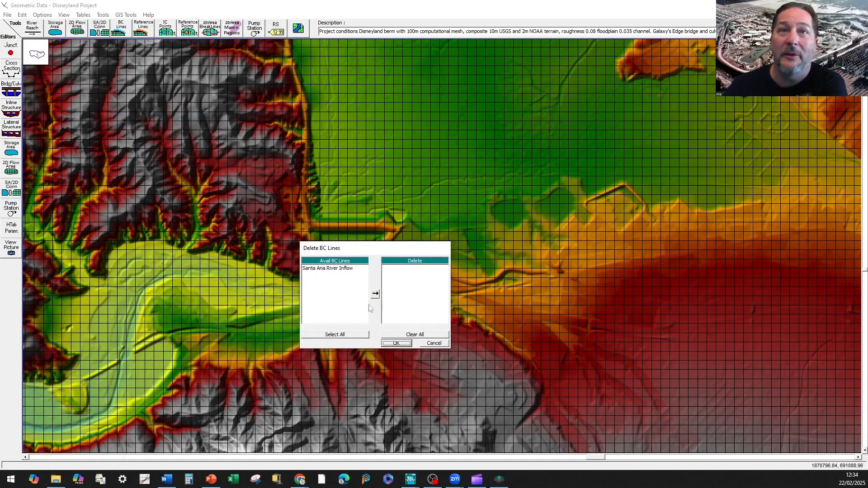
pyautogui.click(432, 345)
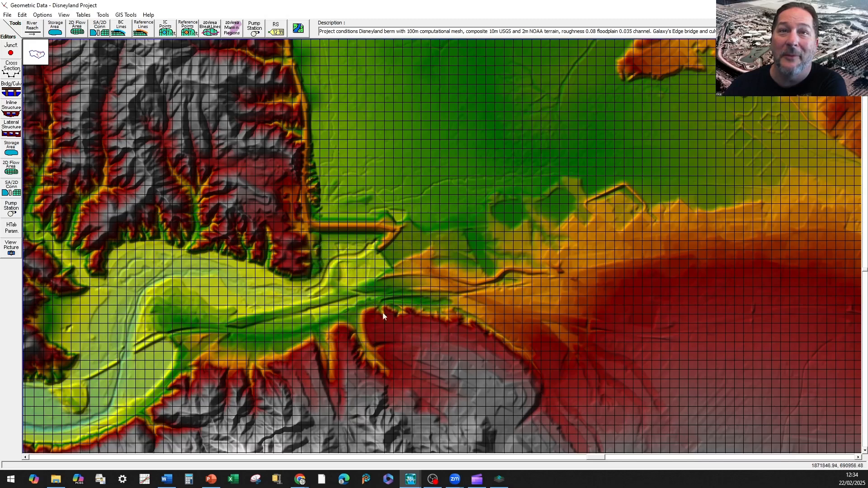
# Save the geometry data, close the geometry editor, save the project, and reopen the geometry editor
pyautogui.click(8, 15)
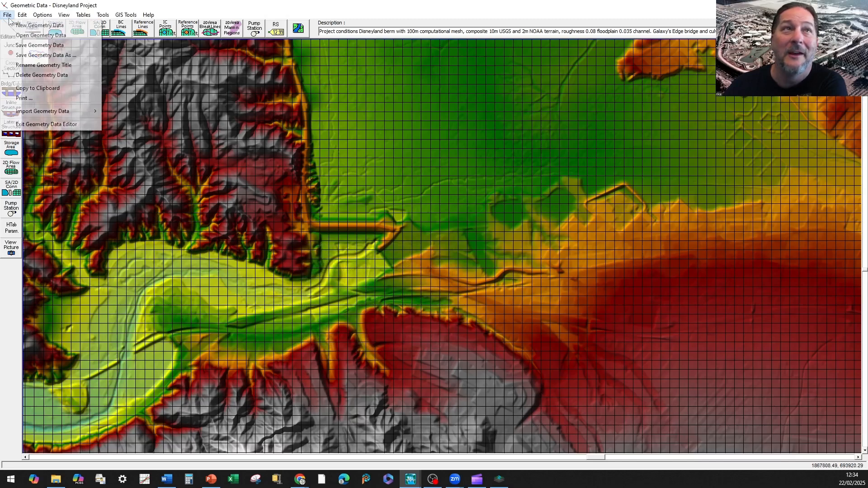
pyautogui.click(27, 42)
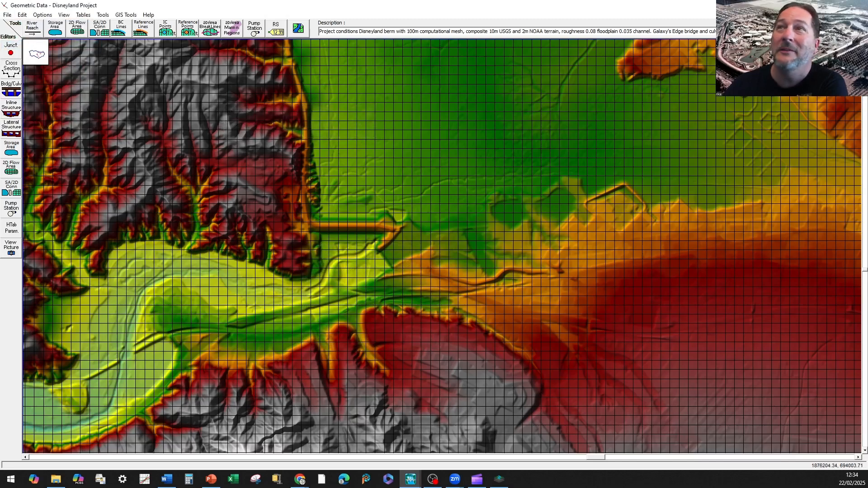
pyautogui.click(857, 5)
pyautogui.click(114, 68)
pyautogui.click(213, 97)
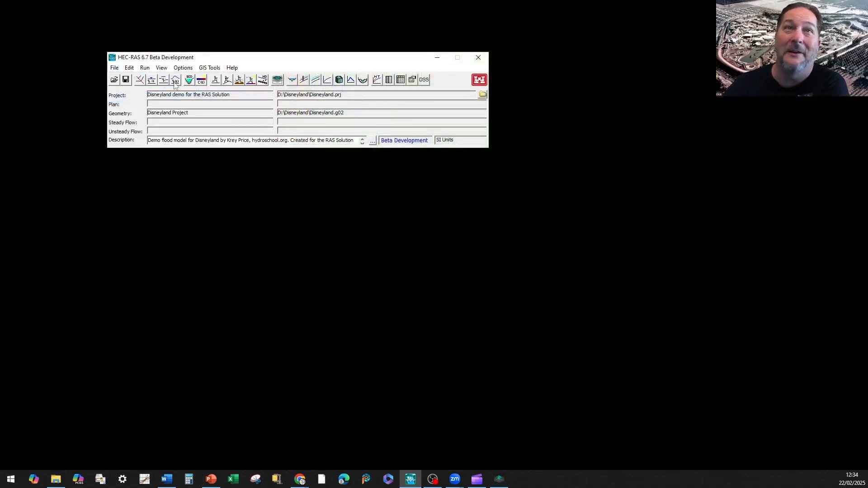
pyautogui.click(140, 81)
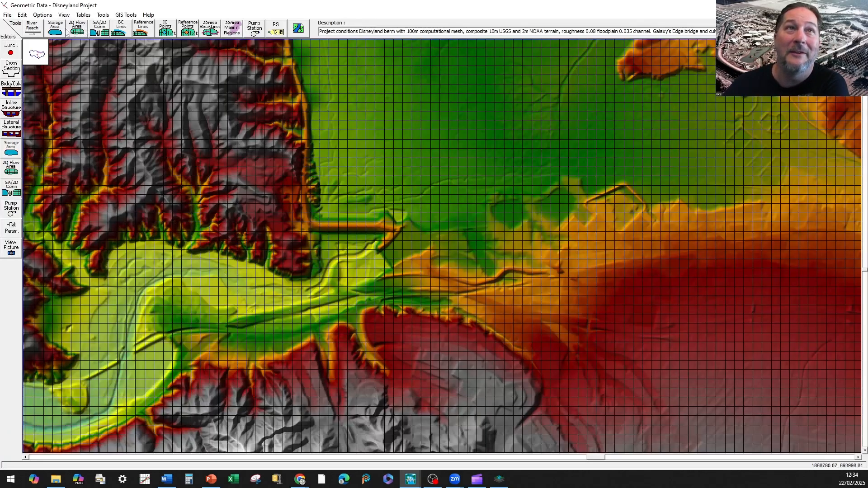
# Draw a 2D boundary condition line named Channel Inflow along the river channel, from near the valley mouth westward around the bend
pyautogui.click(121, 29)
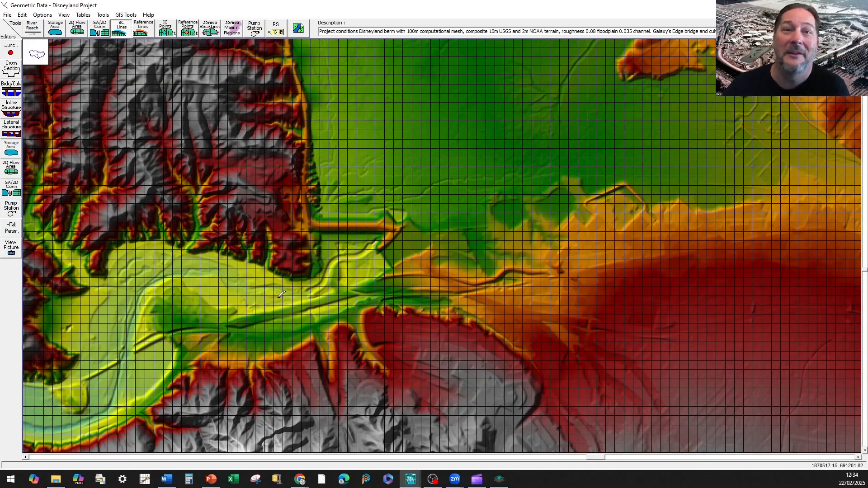
pyautogui.click(291, 295)
pyautogui.click(269, 288)
pyautogui.click(246, 291)
pyautogui.click(229, 277)
pyautogui.click(212, 273)
pyautogui.click(191, 273)
pyautogui.click(170, 278)
pyautogui.click(150, 286)
pyautogui.click(140, 295)
pyautogui.doubleClick(134, 315)
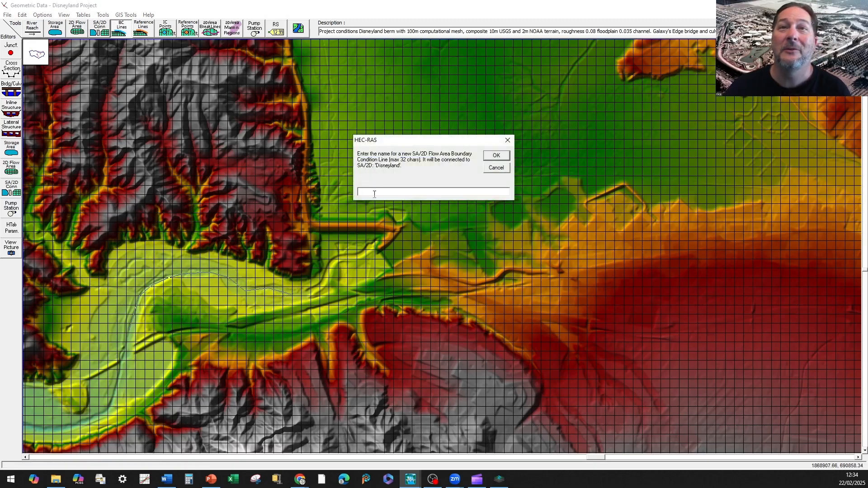
pyautogui.write('Channel Inflow')
pyautogui.press('Return')
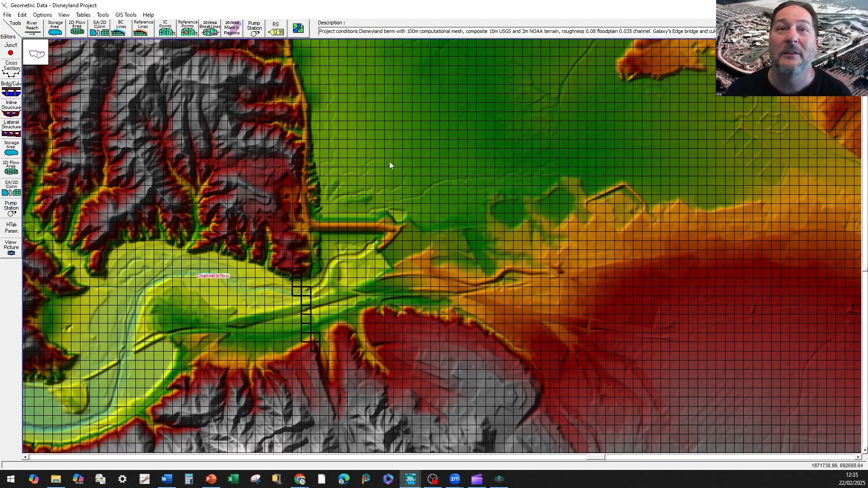
# Leave the geometry editor, save the project, and restart HEC-RAS
pyautogui.click(817, 5)
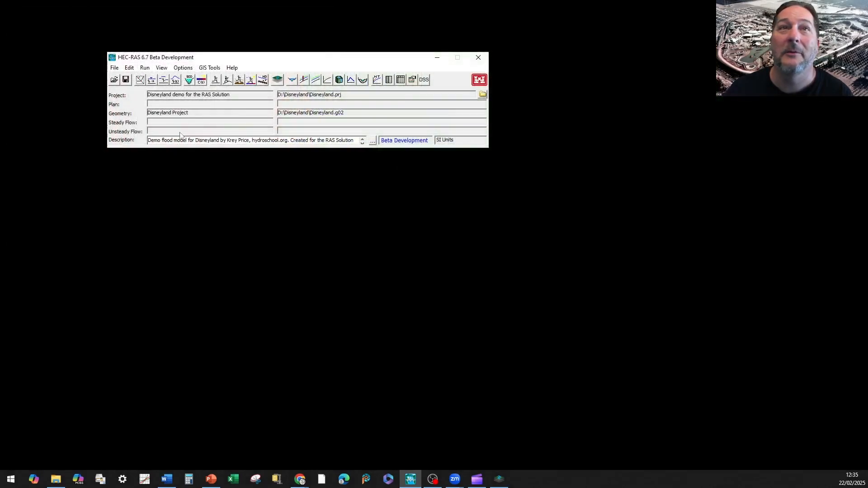
pyautogui.click(114, 67)
pyautogui.click(126, 97)
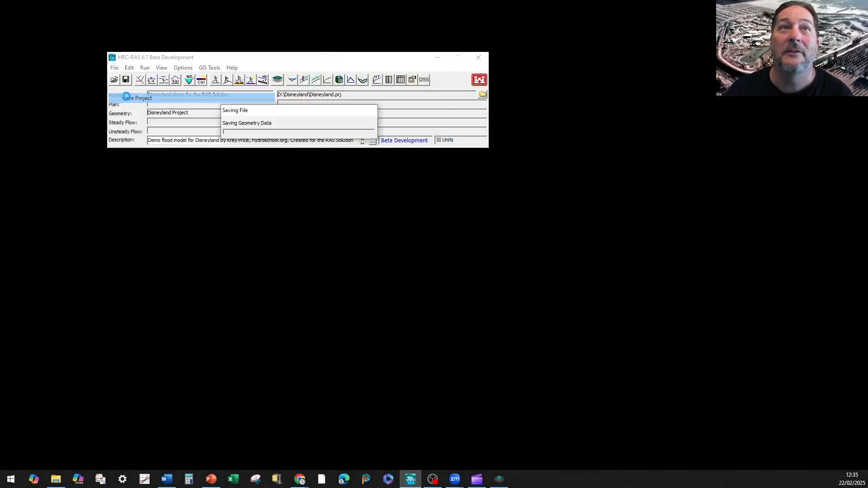
pyautogui.click(480, 60)
pyautogui.click(413, 482)
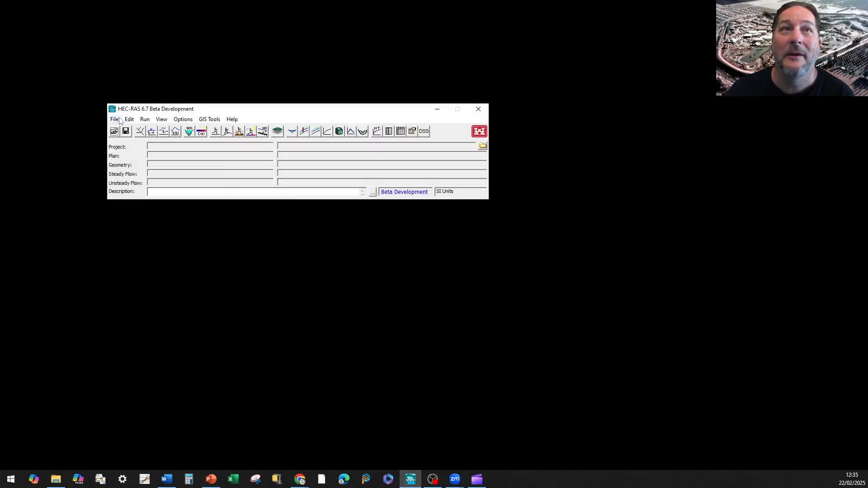
# Reopen the recent Disneyland project and show its geometry data in a maximized editor window
pyautogui.click(115, 119)
pyautogui.click(152, 305)
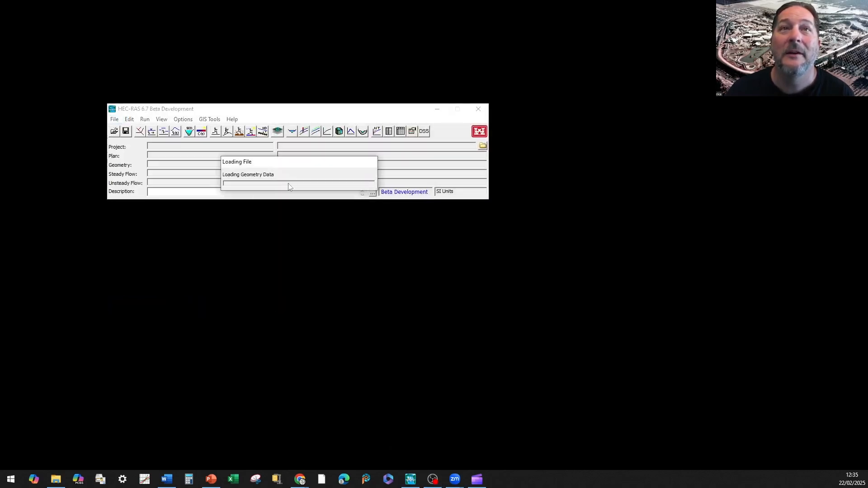
pyautogui.click(141, 133)
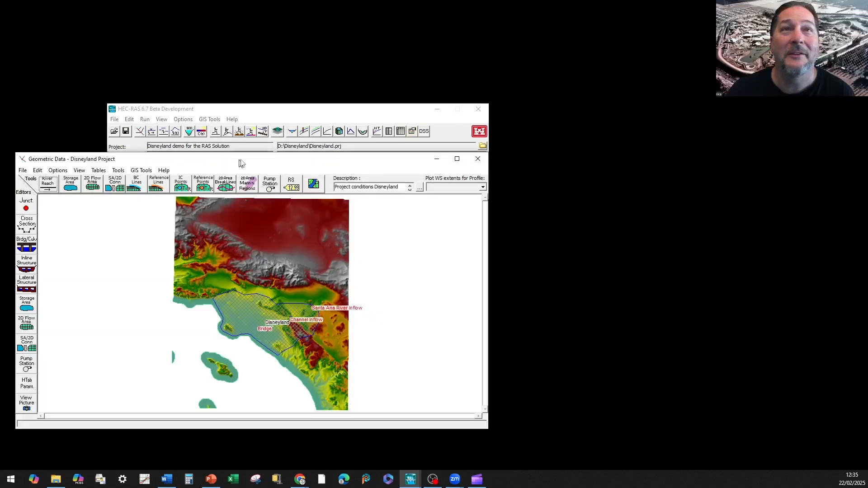
pyautogui.moveTo(239, 163); pyautogui.dragTo(382, 159)
pyautogui.doubleClick(382, 159)
# Examine which mesh cells are assigned to the Channel Inflow line along the river channel
pyautogui.moveTo(589, 275); pyautogui.dragTo(521, 236)
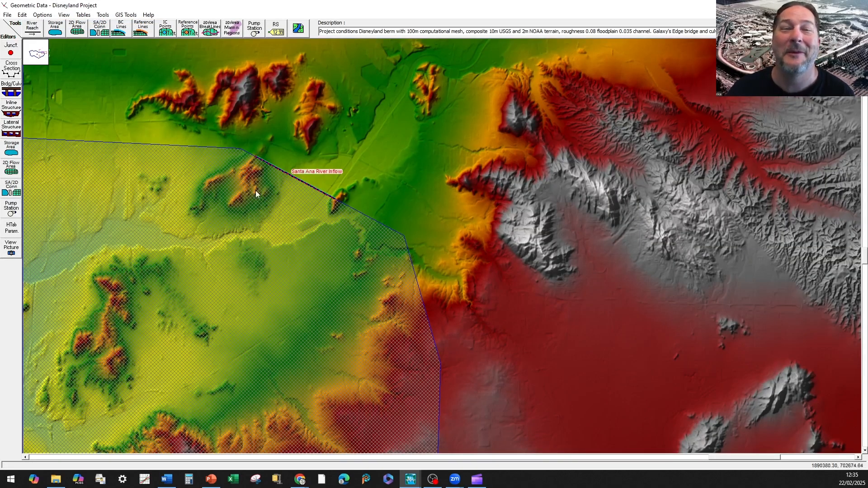
pyautogui.moveTo(188, 237); pyautogui.dragTo(523, 208)
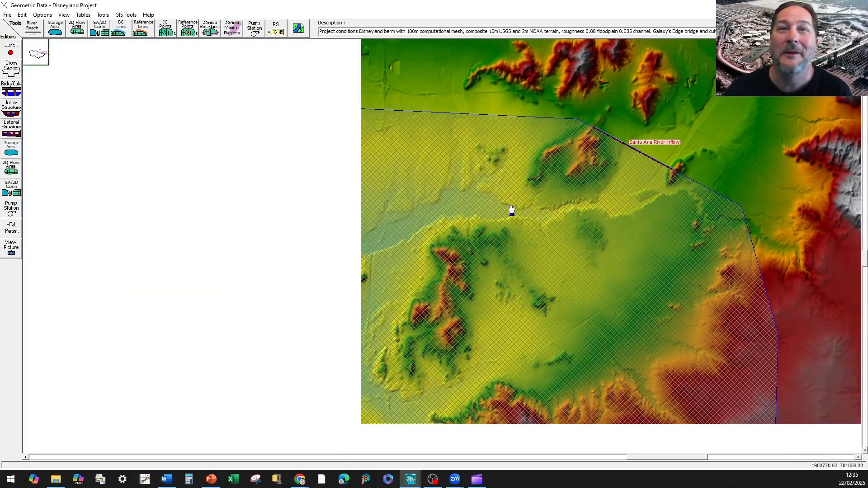
pyautogui.click(63, 15)
pyautogui.click(74, 25)
pyautogui.moveTo(144, 356); pyautogui.dragTo(229, 417)
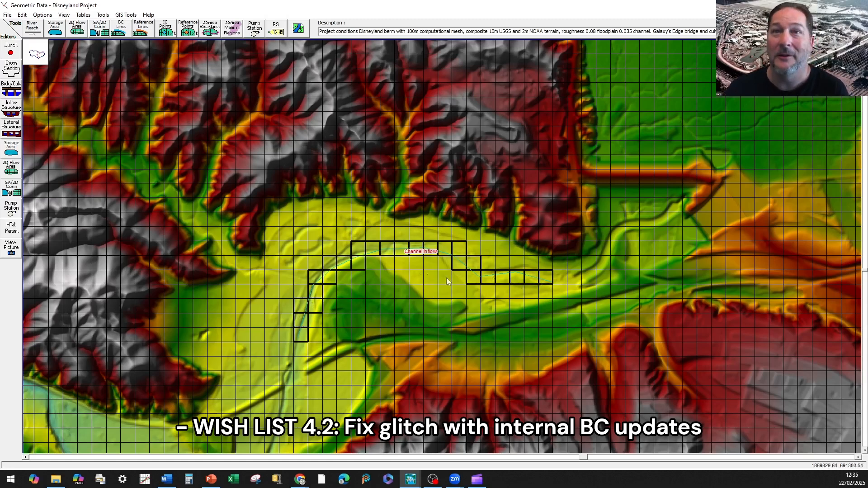
pyautogui.moveTo(539, 278); pyautogui.dragTo(401, 279)
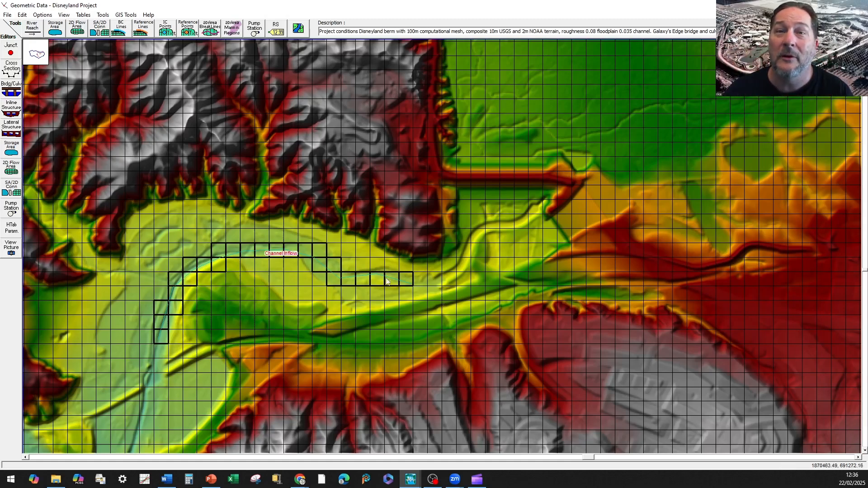
# Delete the Channel Inflow 2D boundary condition line
pyautogui.moveTo(486, 178); pyautogui.dragTo(419, 211)
pyautogui.click(23, 16)
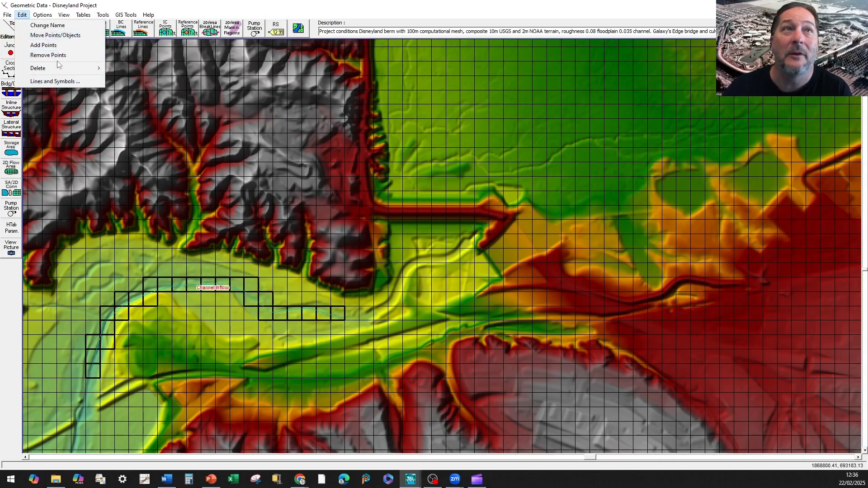
pyautogui.moveTo(57, 67)
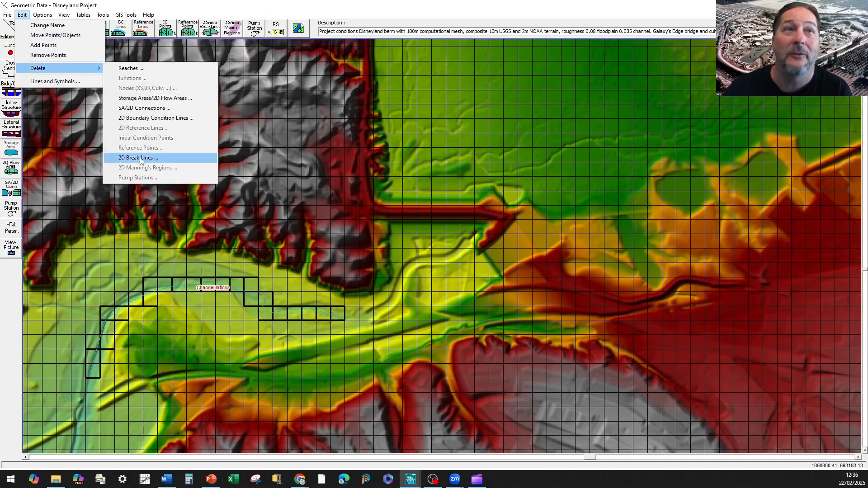
pyautogui.click(147, 119)
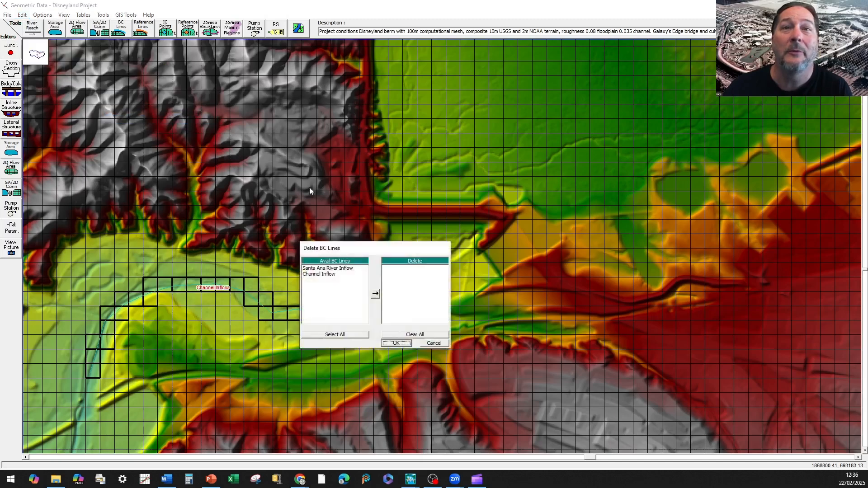
pyautogui.doubleClick(323, 276)
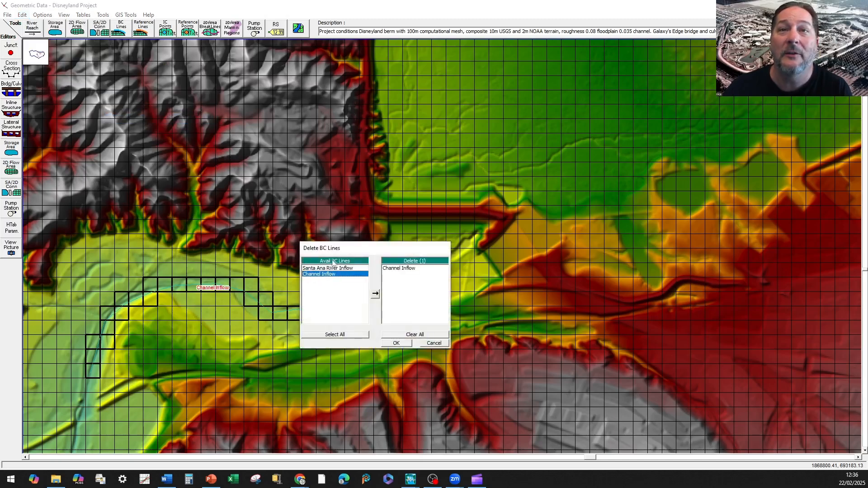
pyautogui.click(395, 344)
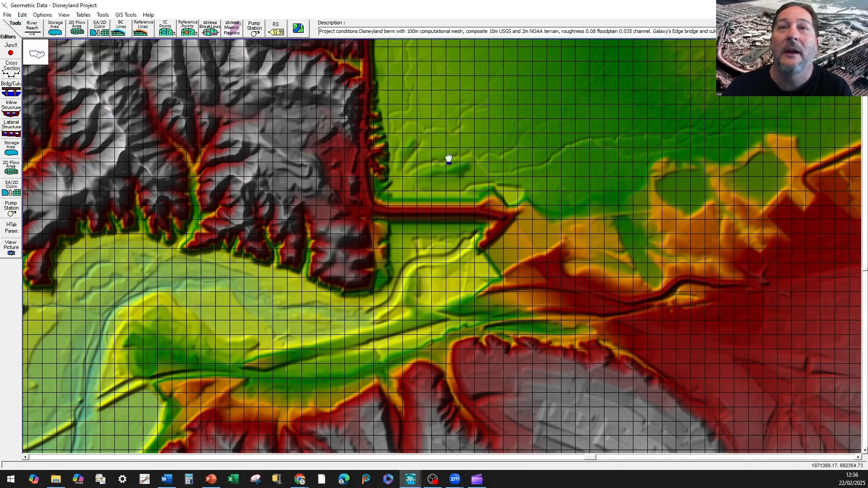
# Draw a zigzag boundary condition line named Reservoir Inflow north of the dam, with four east-west passes about 500 m long
pyautogui.scroll(-3, 366, 231)
pyautogui.scroll(-1, 365, 227)
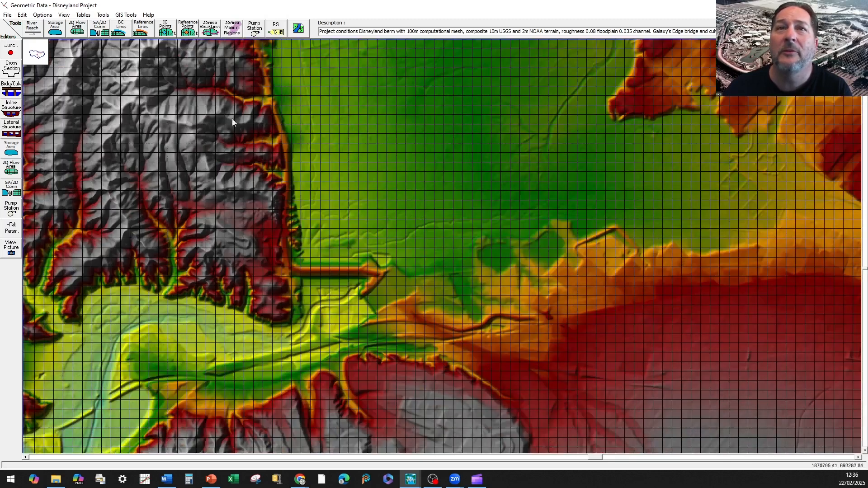
pyautogui.click(123, 33)
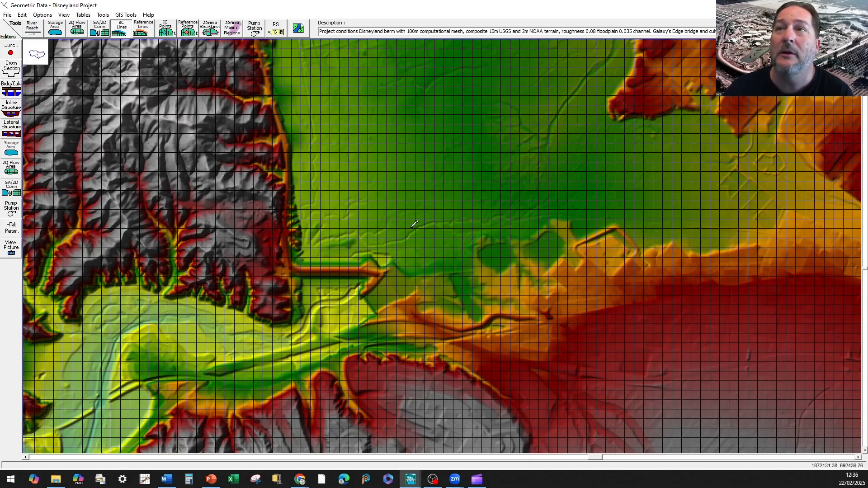
pyautogui.click(419, 215)
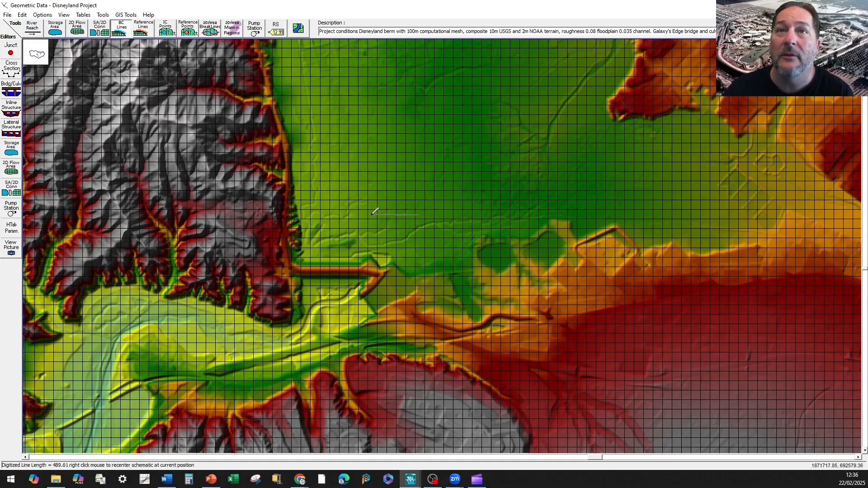
pyautogui.click(372, 215)
pyautogui.click(371, 206)
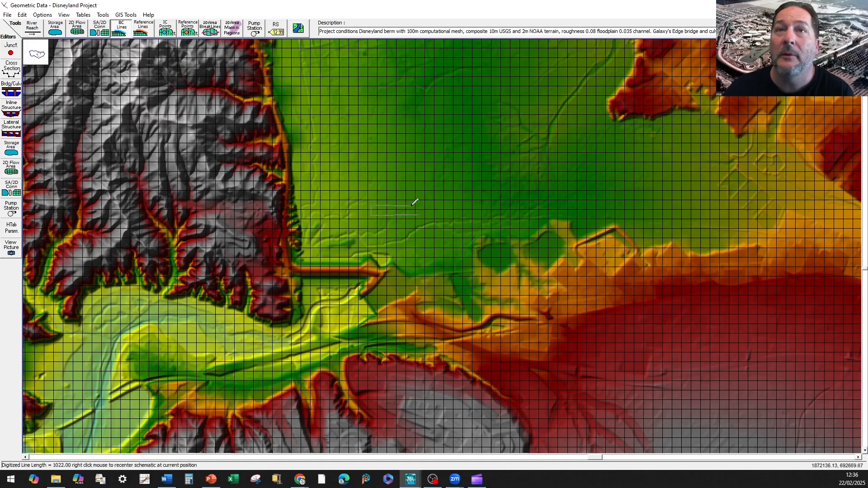
pyautogui.click(420, 205)
pyautogui.click(419, 195)
pyautogui.click(371, 196)
pyautogui.click(372, 185)
pyautogui.doubleClick(421, 186)
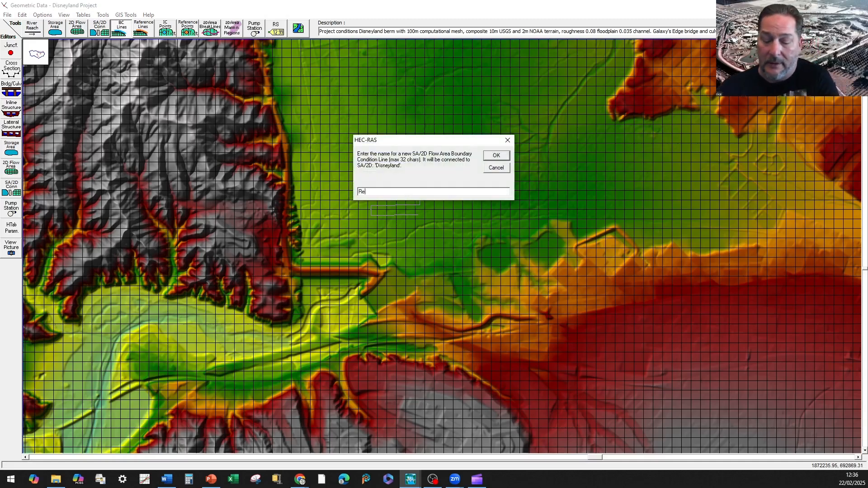
pyautogui.write('Reservoir Inflow')
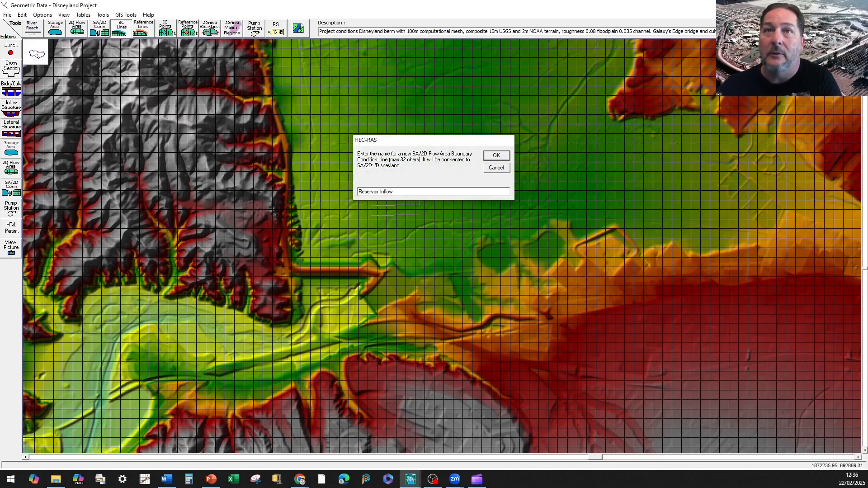
pyautogui.press('Return')
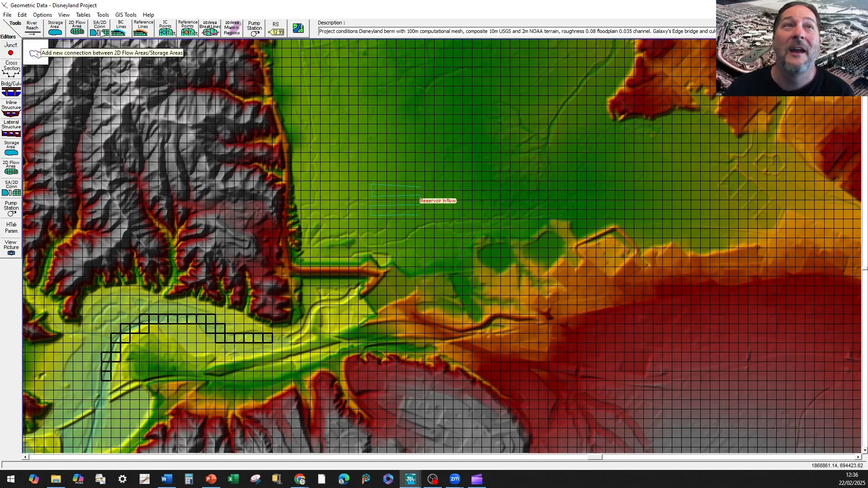
# Draw a boundary condition line named Spiral as an inward rectangular spiral just north of the Reservoir Inflow line
pyautogui.click(122, 29)
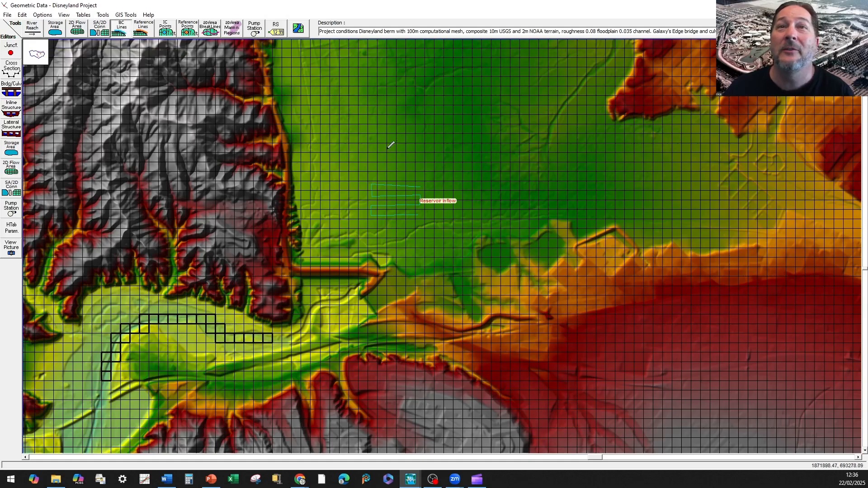
pyautogui.click(370, 146)
pyautogui.click(369, 110)
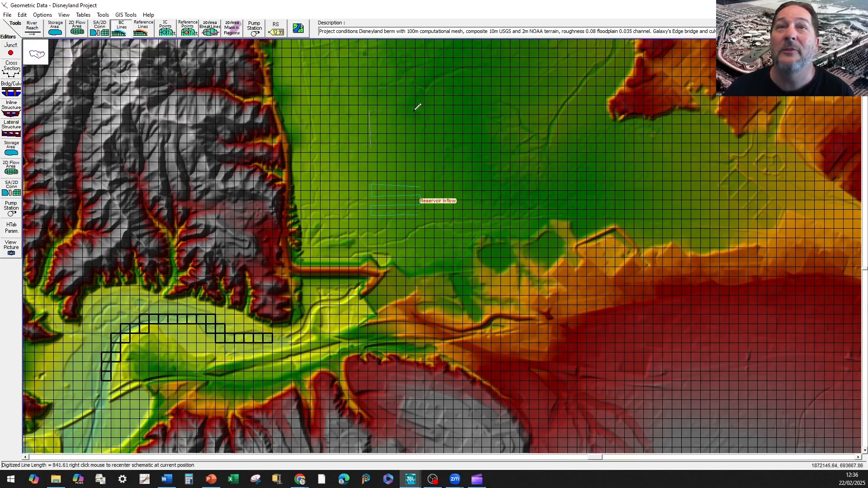
pyautogui.click(418, 111)
pyautogui.click(418, 158)
pyautogui.click(381, 159)
pyautogui.click(381, 120)
pyautogui.click(410, 120)
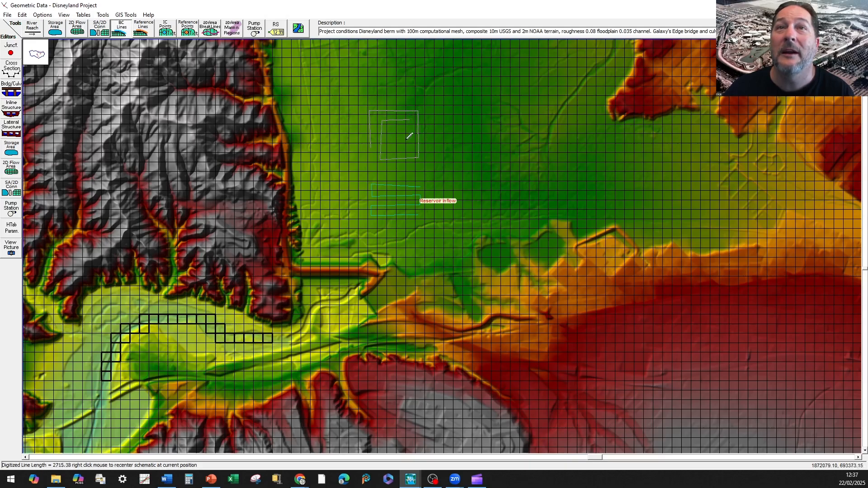
pyautogui.click(409, 150)
pyautogui.click(391, 151)
pyautogui.doubleClick(400, 137)
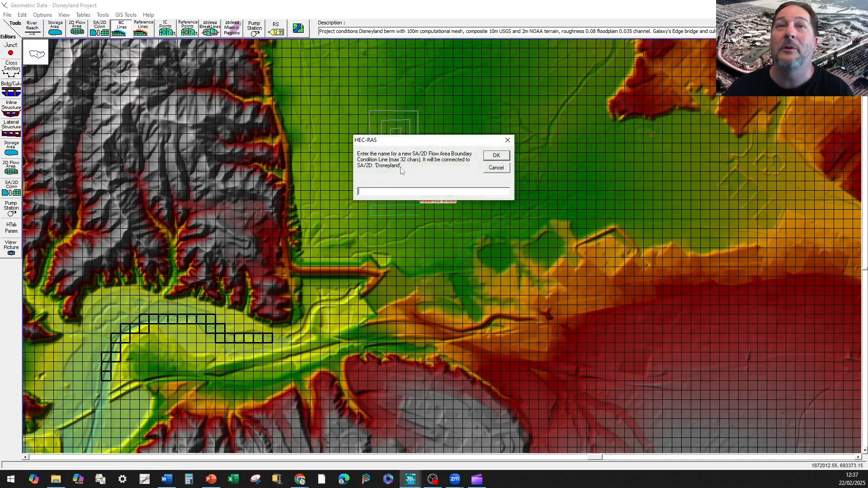
pyautogui.write('Spiral')
pyautogui.press('Return')
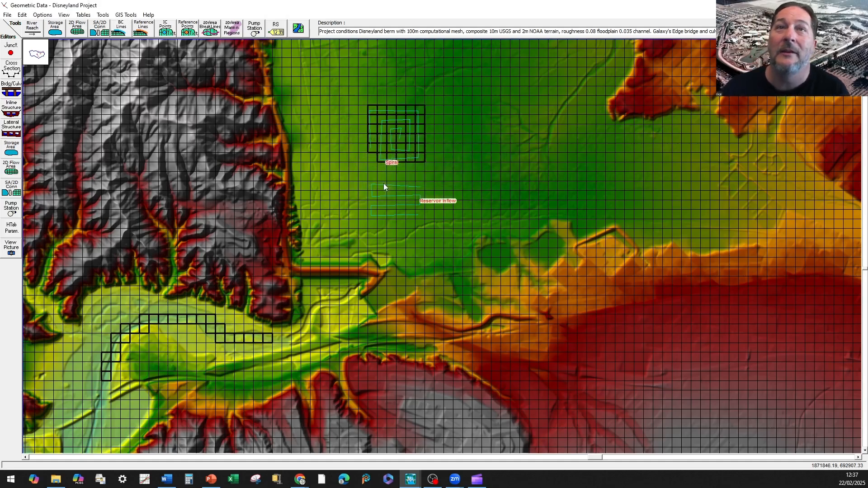
# Draw a boundary condition line named Internal Dam Breach Inflow across the river valley just downstream of the dam, from the south slope to the north slope
pyautogui.click(122, 32)
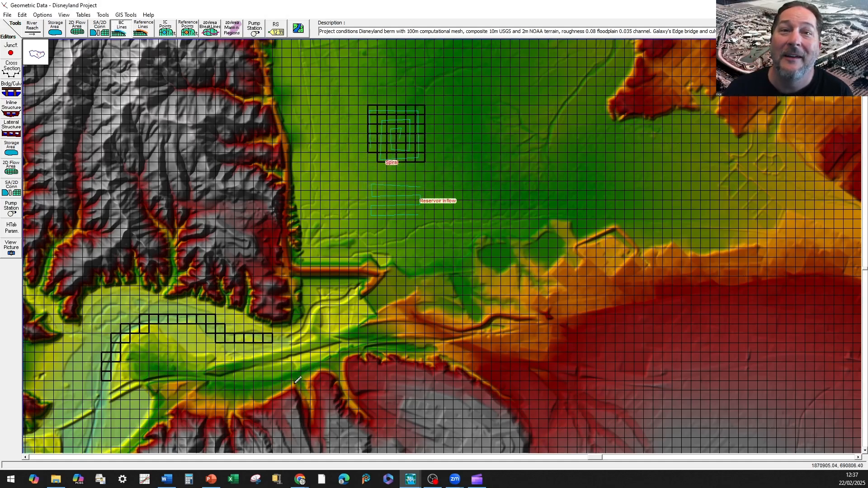
pyautogui.click(294, 386)
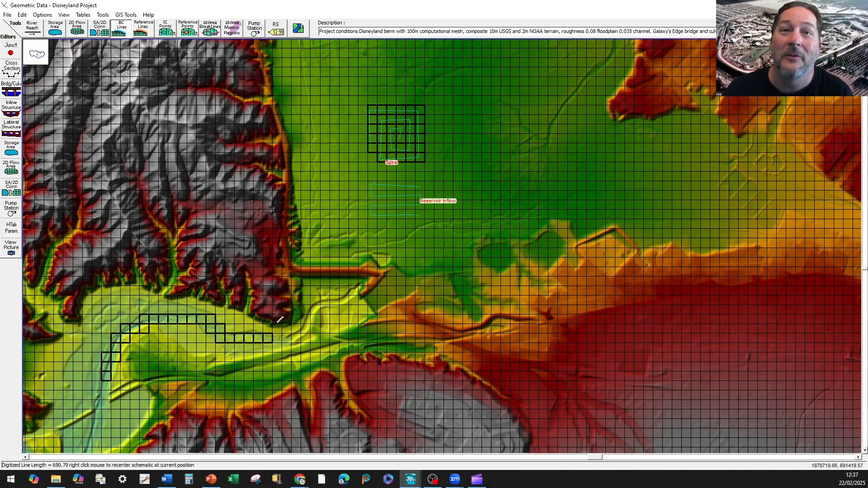
pyautogui.click(275, 316)
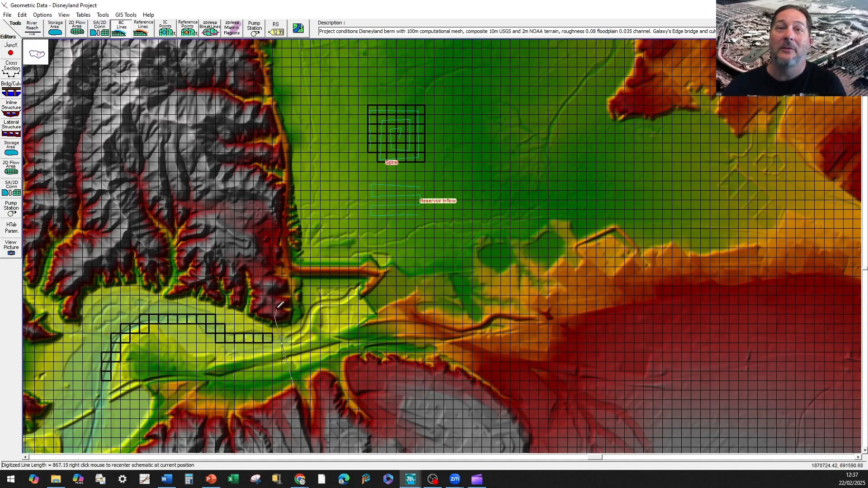
pyautogui.doubleClick(274, 314)
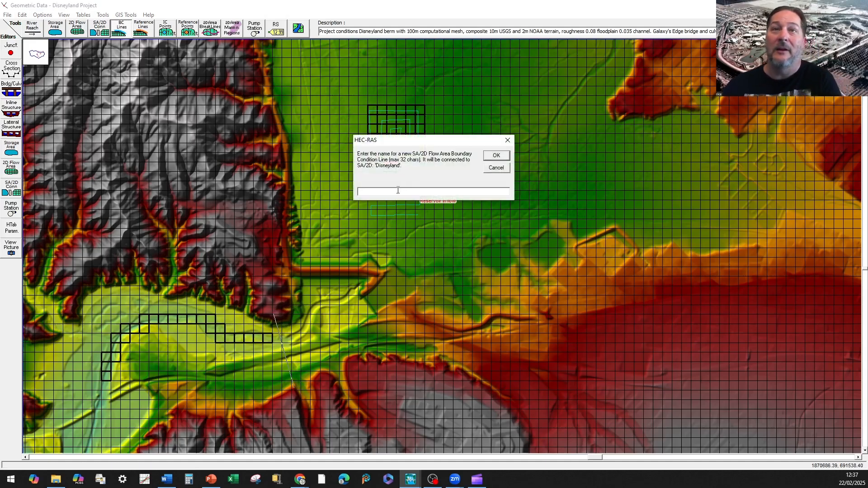
pyautogui.write('Inter')
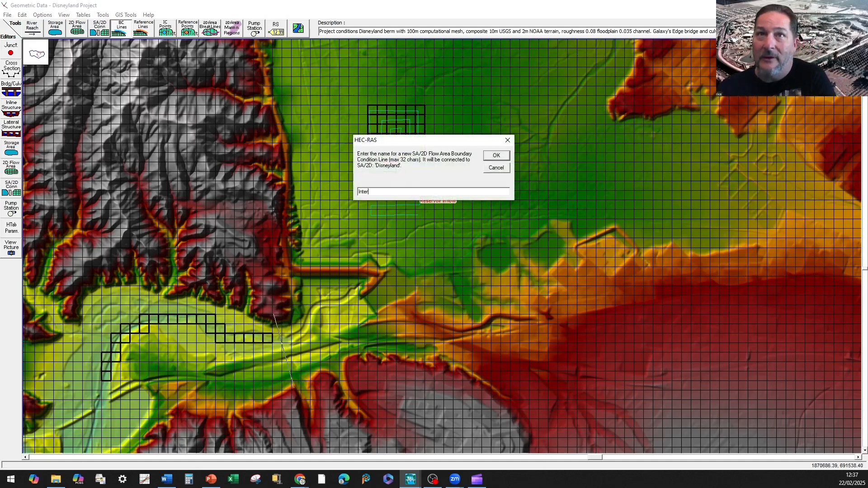
pyautogui.write('nal Dam Breach Inflow')
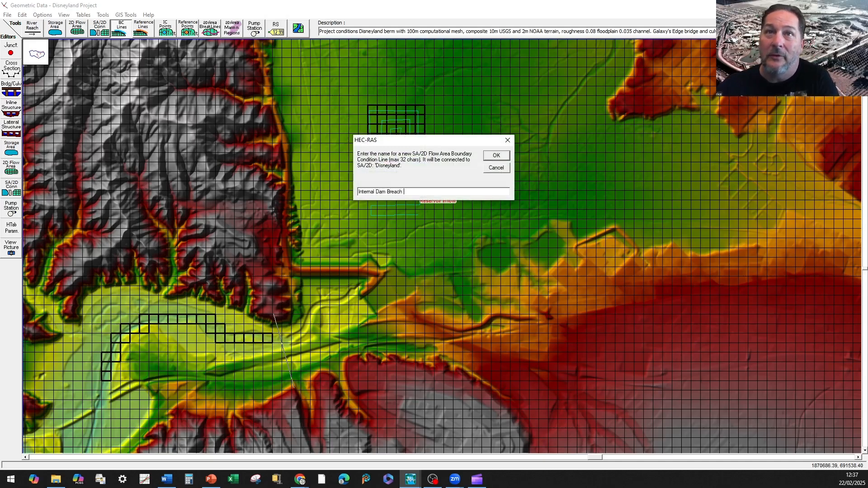
pyautogui.press('Return')
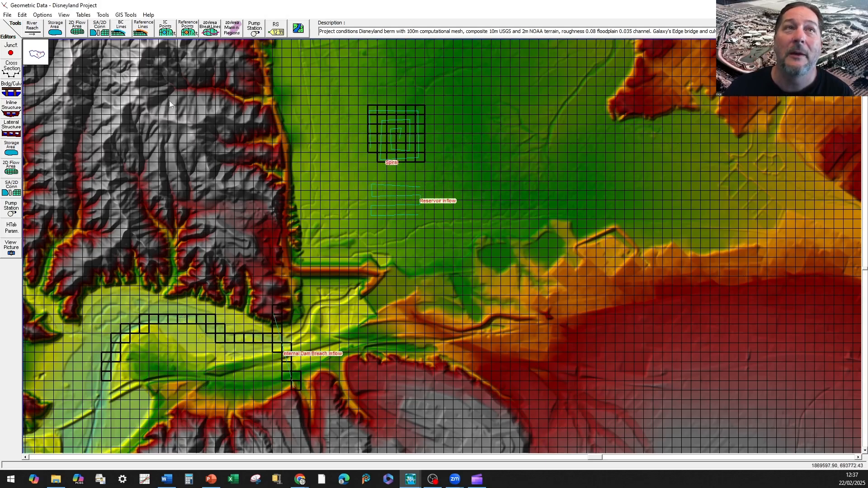
# Save the geometry data, close the geometry editor and save the project
pyautogui.click(7, 14)
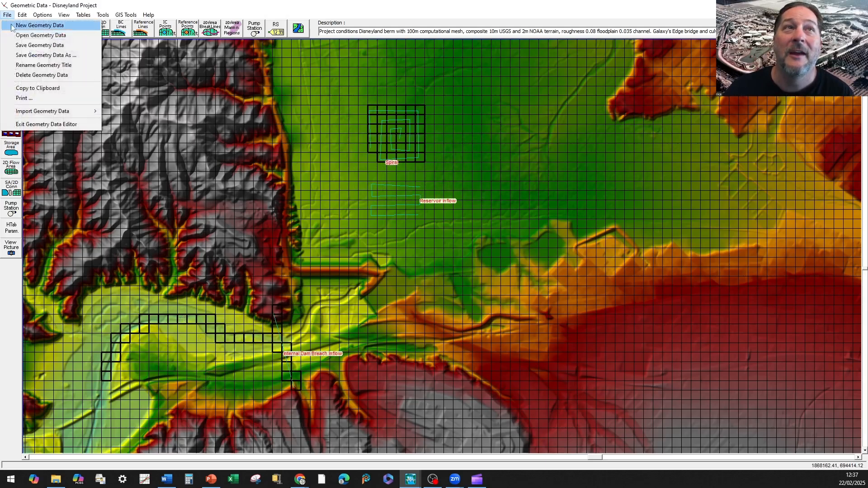
pyautogui.click(27, 48)
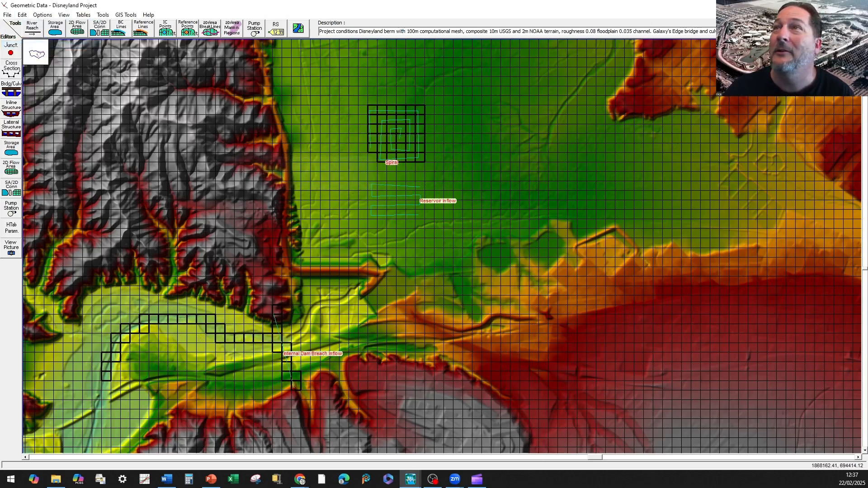
pyautogui.click(858, 6)
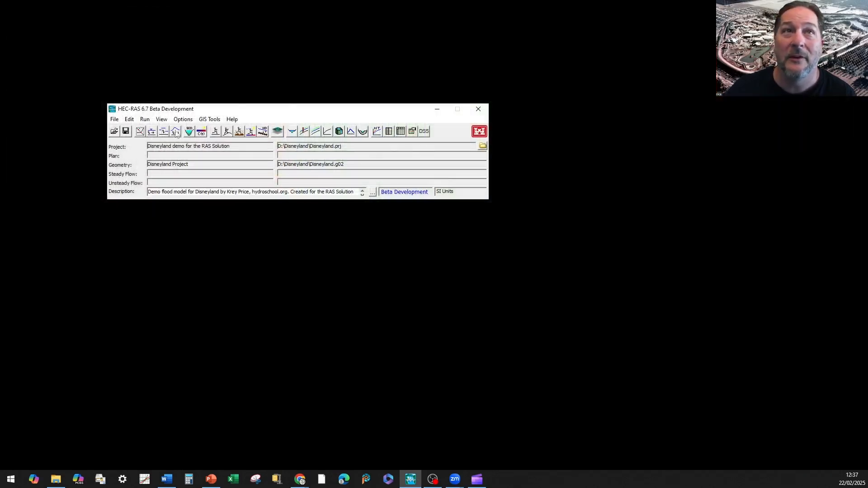
pyautogui.click(115, 121)
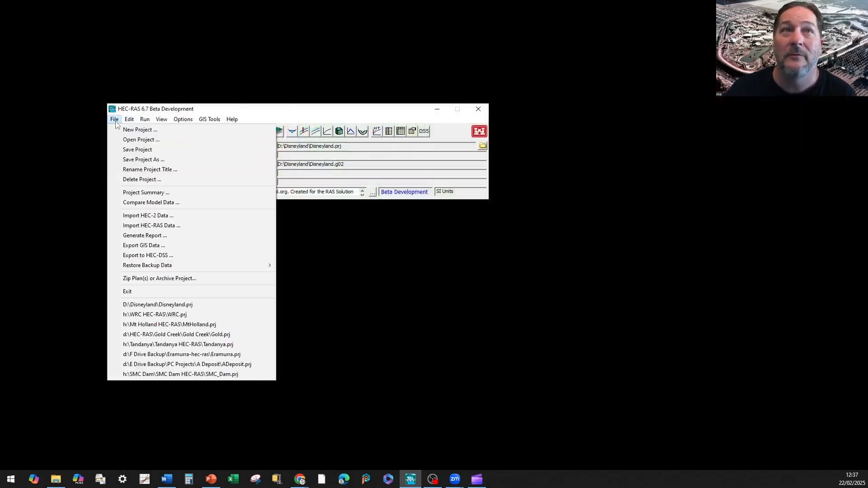
pyautogui.click(129, 149)
# Restart HEC-RAS, reopen D:\Disneyland\Disneyland.prj and show its geometry data in a full-screen editor
pyautogui.click(483, 109)
pyautogui.click(411, 479)
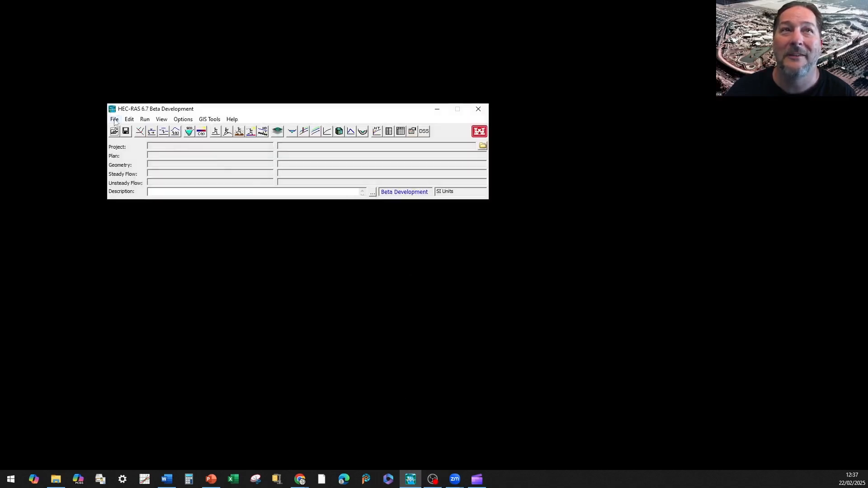
pyautogui.click(114, 119)
pyautogui.click(172, 304)
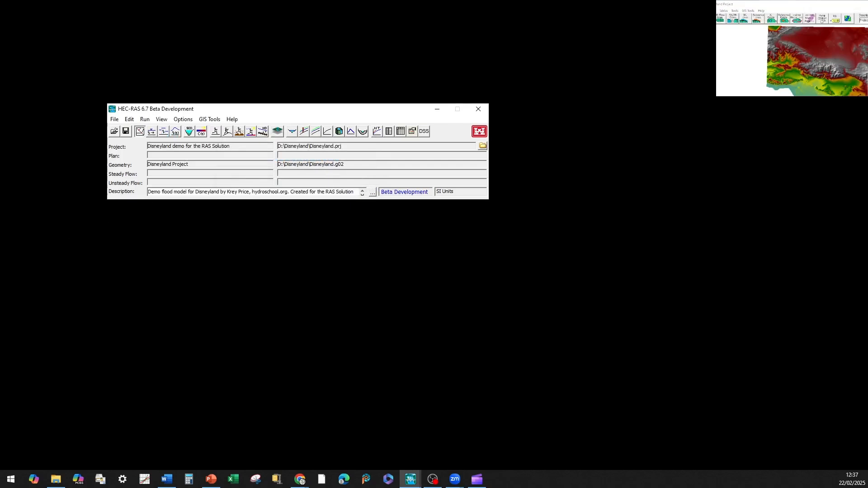
pyautogui.moveTo(0, 265); pyautogui.dragTo(497, 113)
pyautogui.click(609, 111)
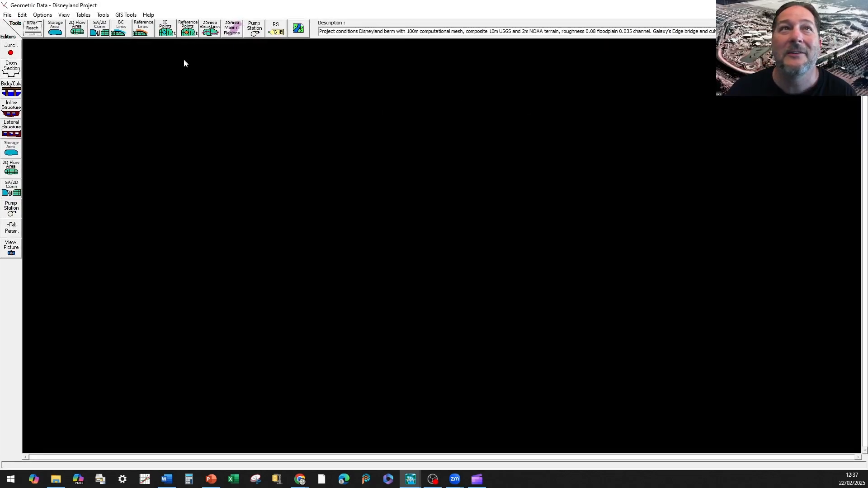
# Delete the Spiral and Reservoir Inflow boundary condition lines north of the dam
pyautogui.click(63, 15)
pyautogui.click(72, 25)
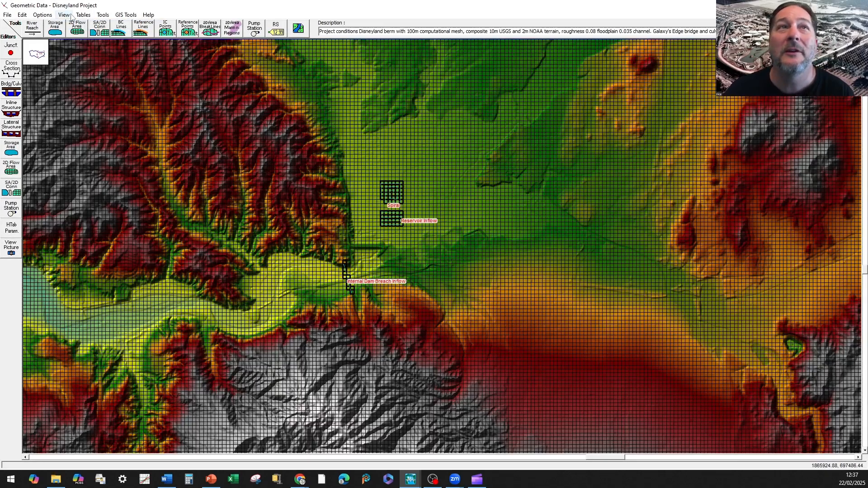
pyautogui.click(69, 18)
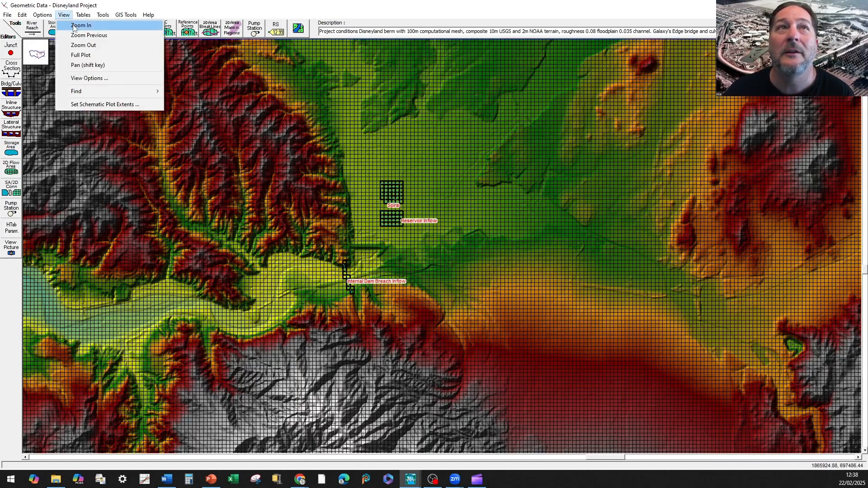
pyautogui.click(72, 25)
pyautogui.moveTo(332, 310); pyautogui.dragTo(427, 177)
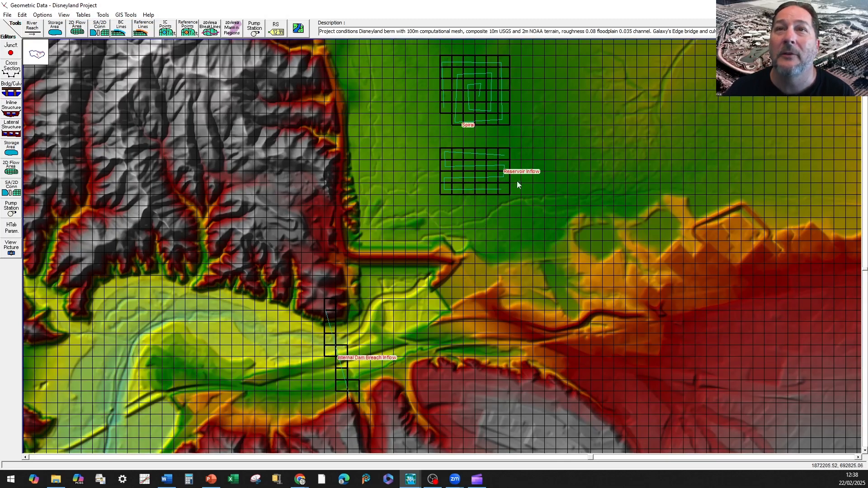
pyautogui.rightClick(465, 119)
pyautogui.click(477, 182)
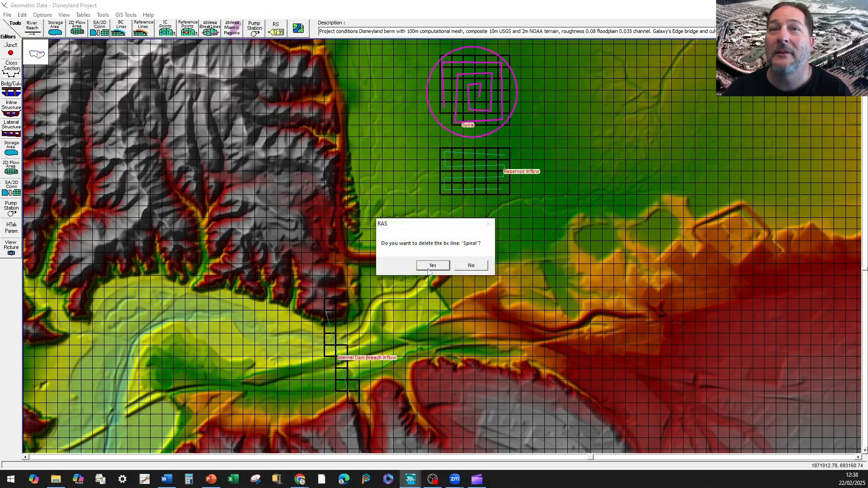
pyautogui.click(432, 266)
pyautogui.rightClick(463, 189)
pyautogui.click(484, 248)
pyautogui.click(451, 266)
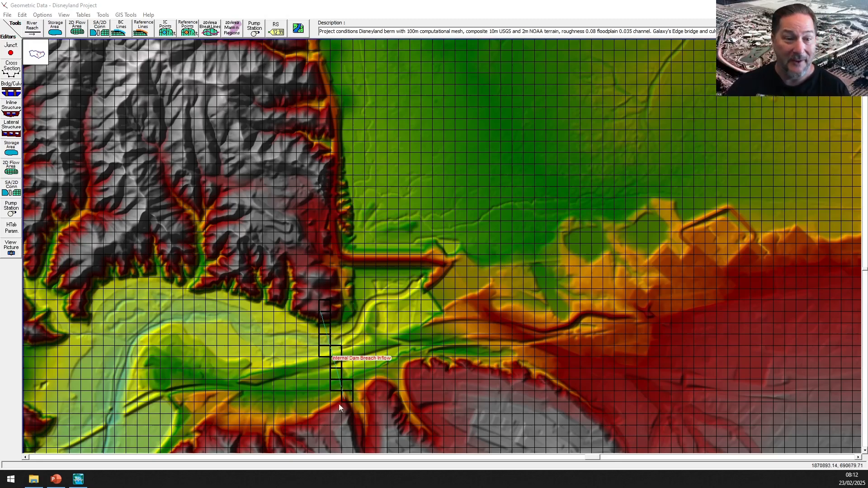
# Draw a boundary condition line named Outflow just offshore along the western coastal edge of the 2D flow area, ending at its northwest corner
pyautogui.click(64, 15)
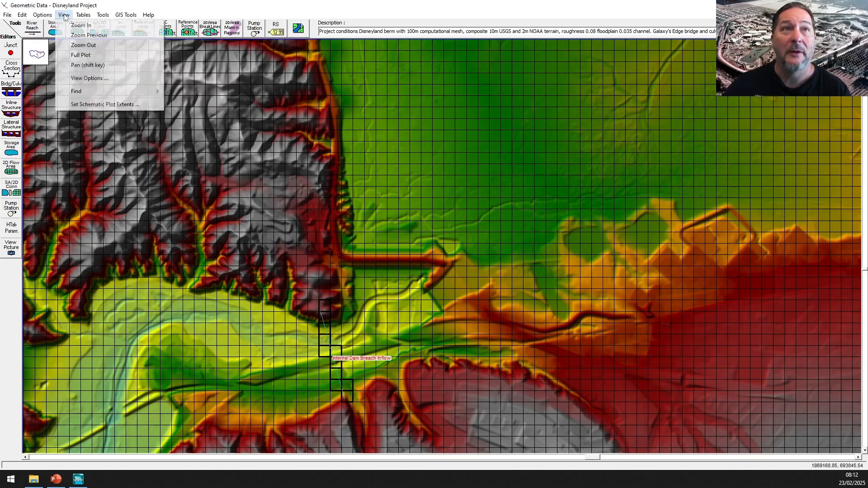
pyautogui.click(81, 56)
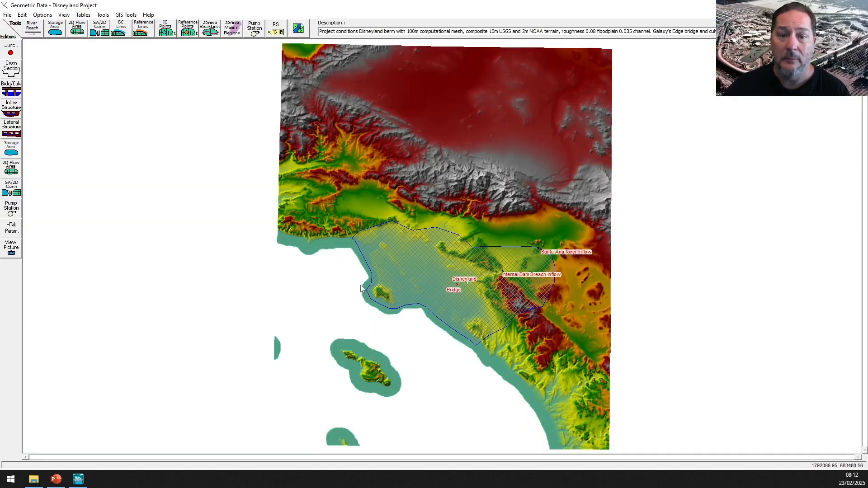
pyautogui.click(64, 15)
pyautogui.click(76, 26)
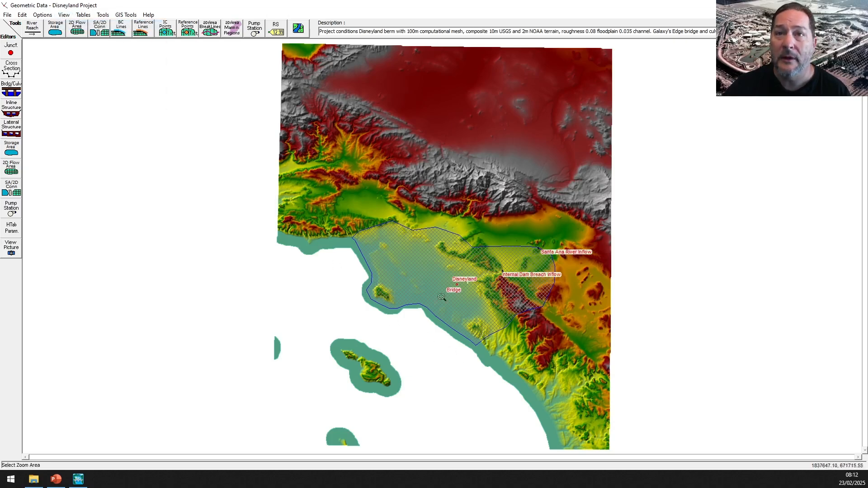
pyautogui.moveTo(349, 297); pyautogui.dragTo(391, 207)
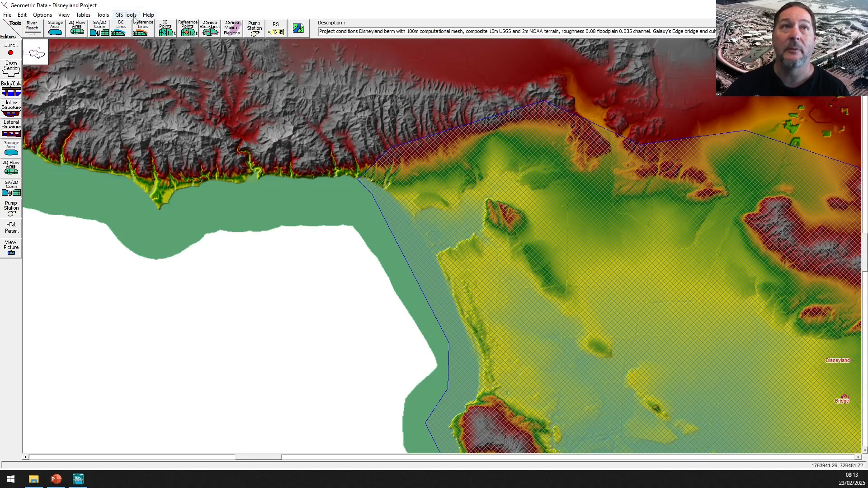
pyautogui.click(122, 32)
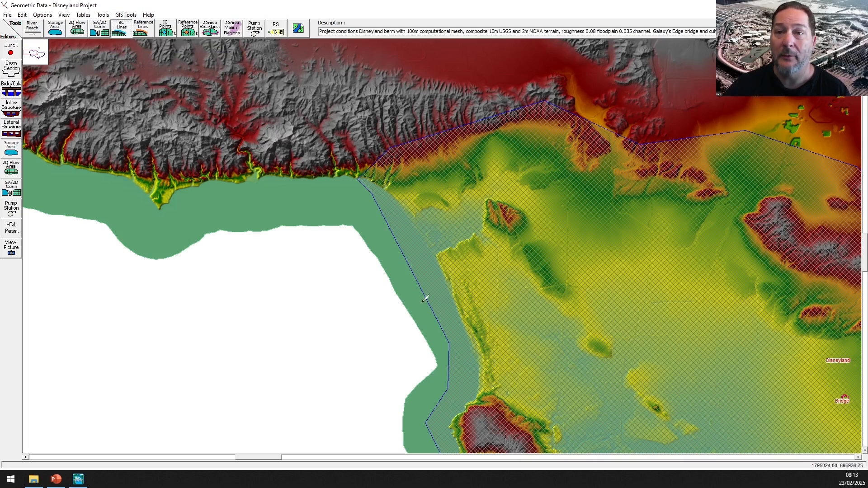
pyautogui.click(434, 405)
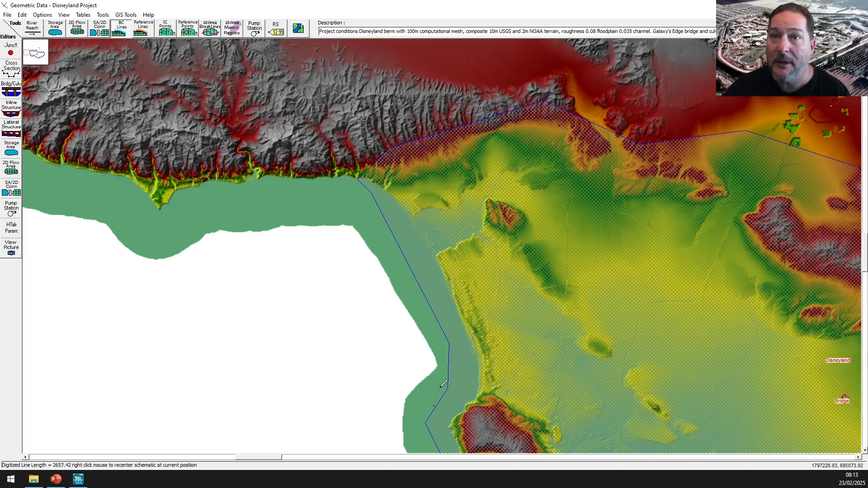
pyautogui.click(442, 349)
pyautogui.click(421, 309)
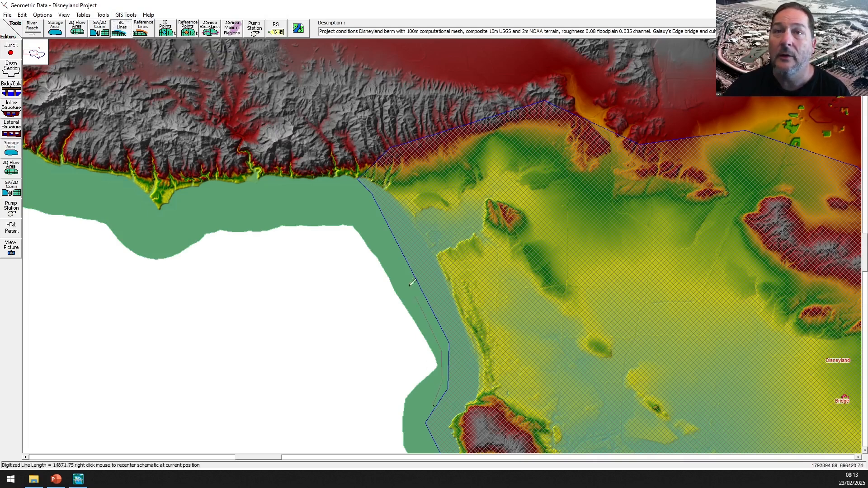
pyautogui.doubleClick(346, 173)
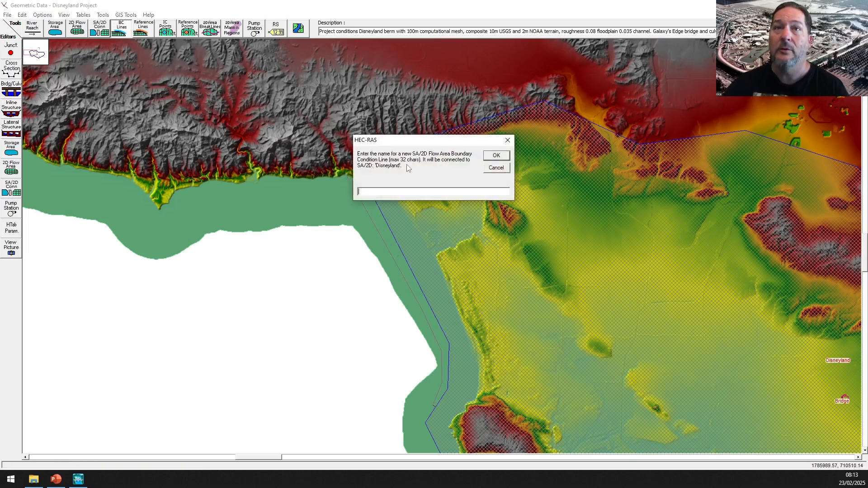
pyautogui.write('Outflow')
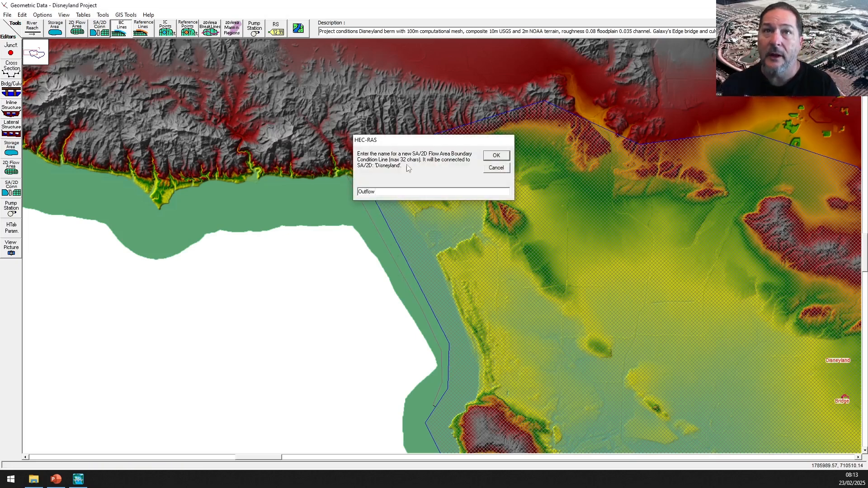
pyautogui.press('Return')
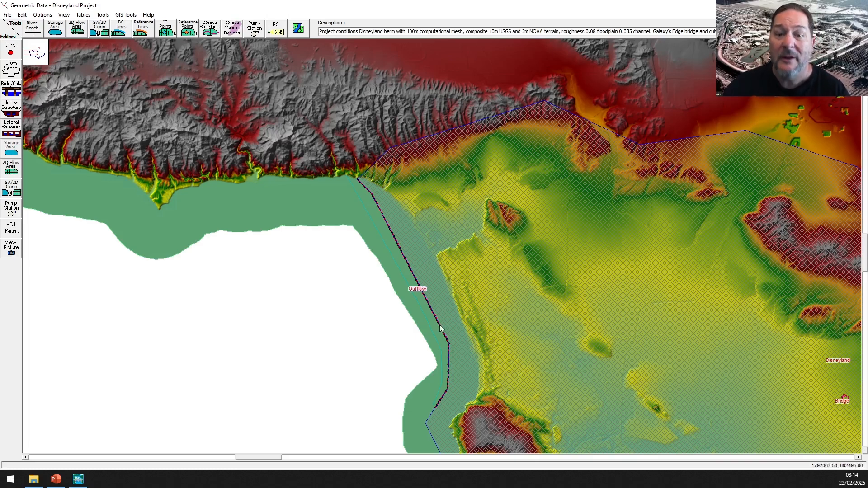
# Draw a boundary condition line named Tsunami just offshore along the southern coastal edge of the 2D flow area, starting at its southern tip
pyautogui.scroll(-3, 457, 313)
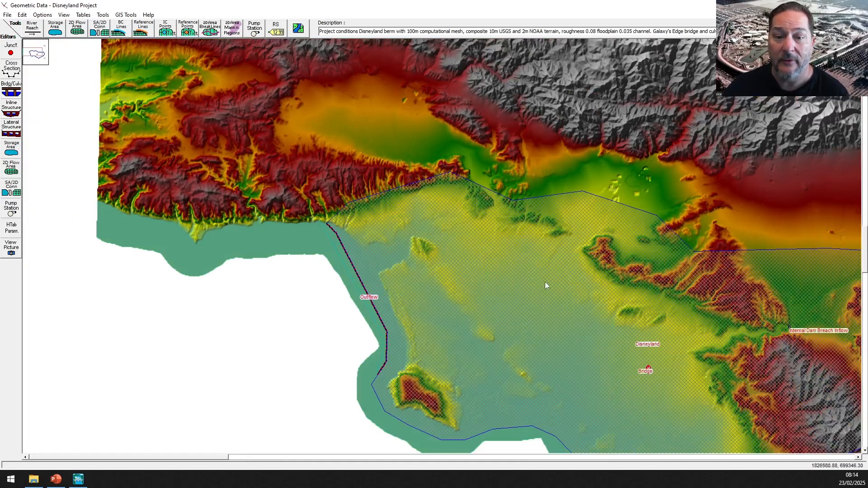
pyautogui.moveTo(562, 284); pyautogui.dragTo(480, 286)
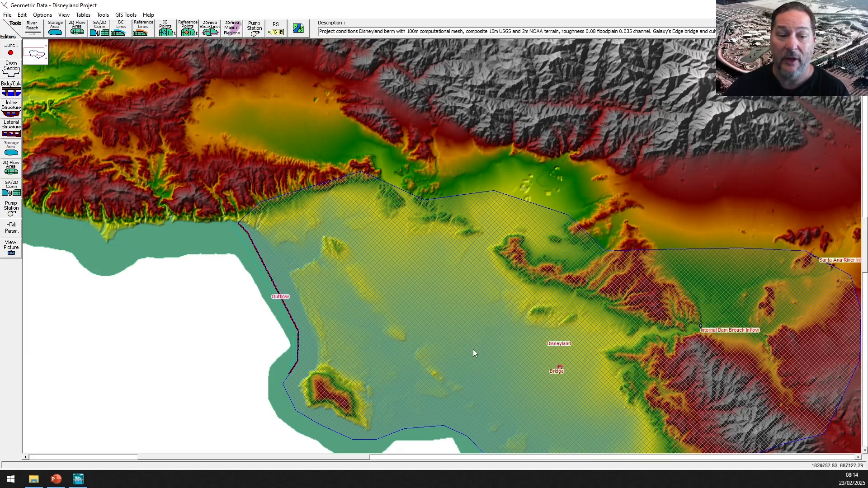
pyautogui.moveTo(473, 375); pyautogui.dragTo(297, 220)
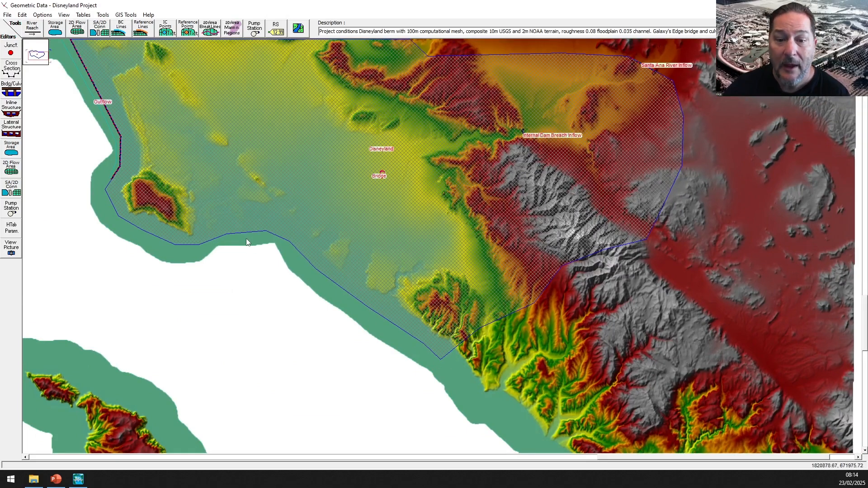
pyautogui.click(122, 28)
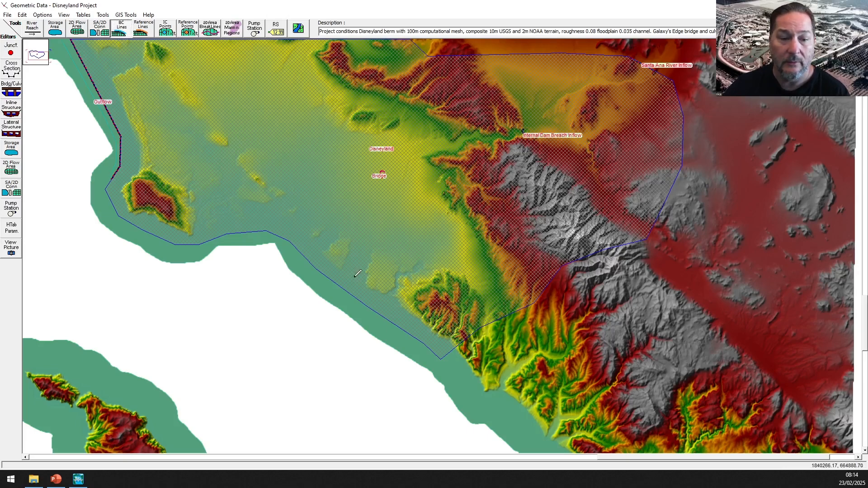
pyautogui.click(465, 357)
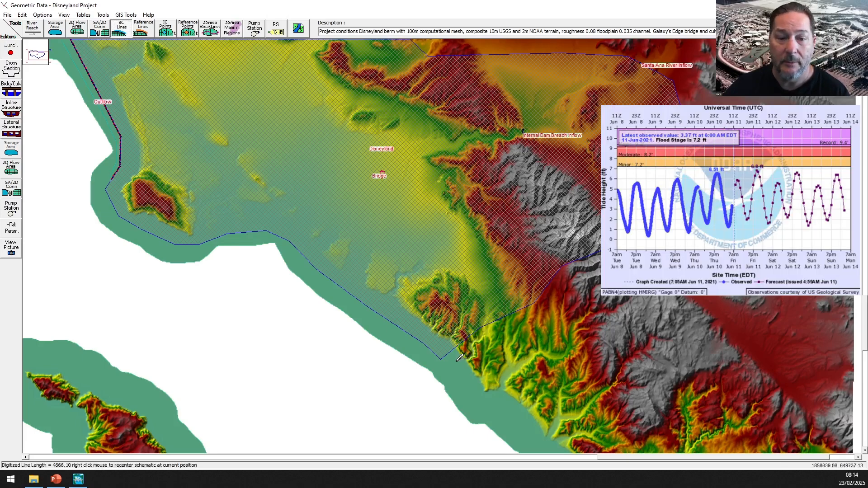
pyautogui.click(438, 365)
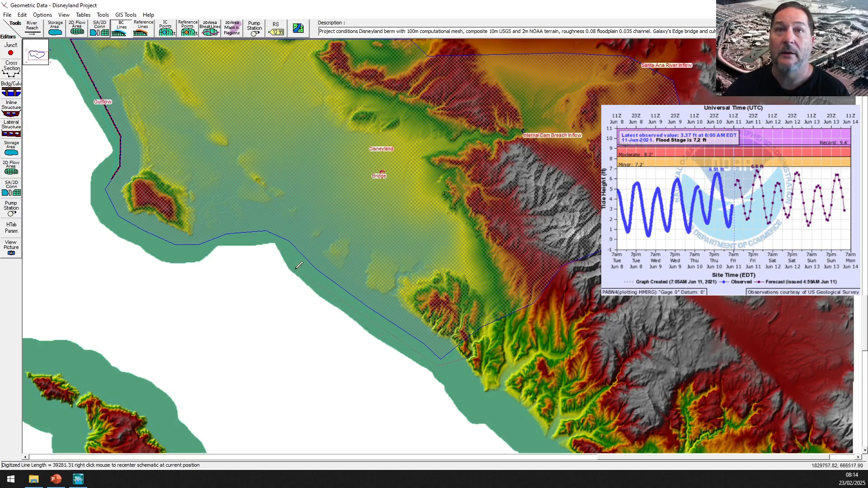
pyautogui.click(310, 276)
pyautogui.click(276, 238)
pyautogui.click(258, 237)
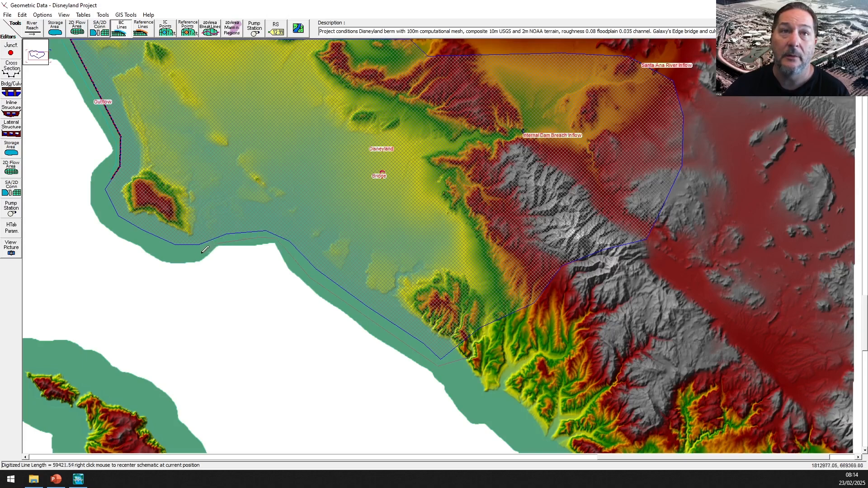
pyautogui.doubleClick(176, 245)
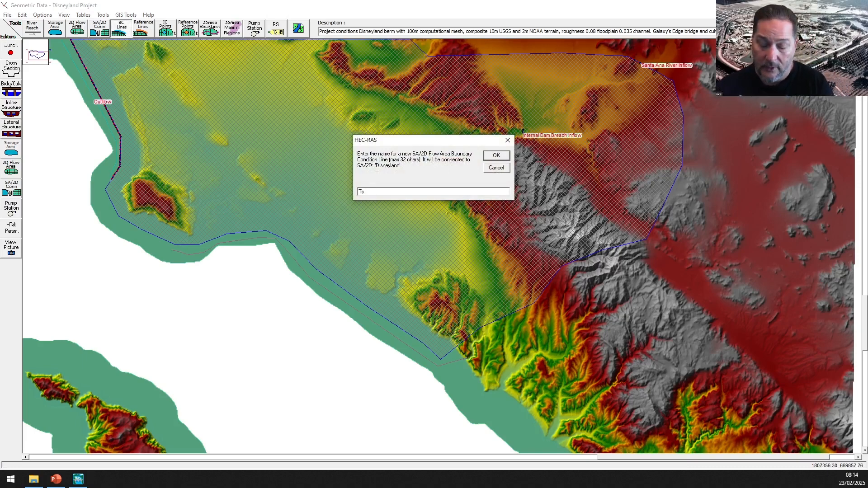
pyautogui.write('mi')
pyautogui.press('Return')
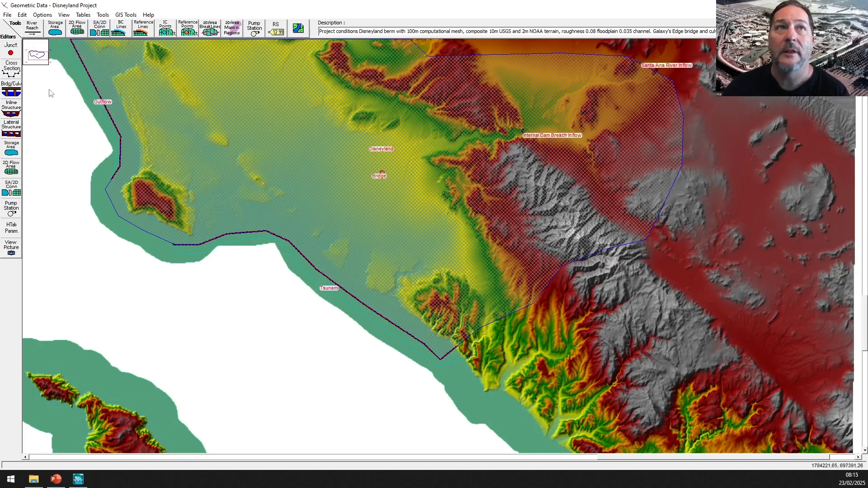
# Show the full extent of the model schematic and save the geometry data
pyautogui.click(64, 15)
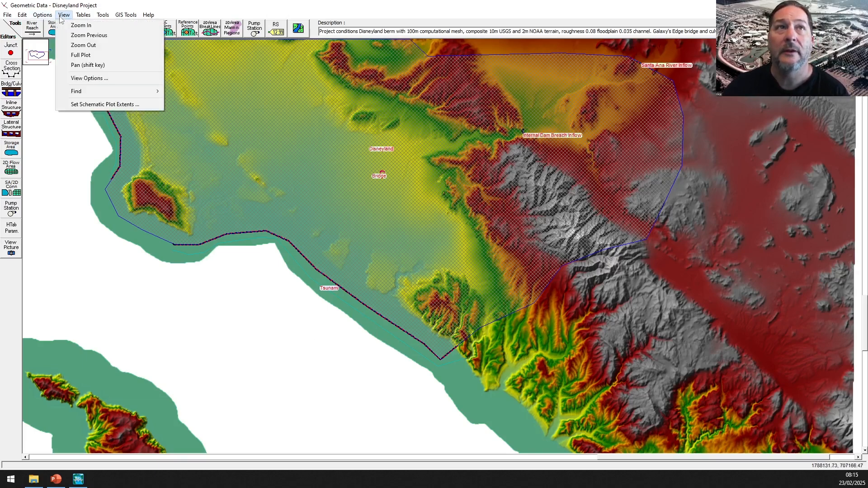
pyautogui.click(80, 55)
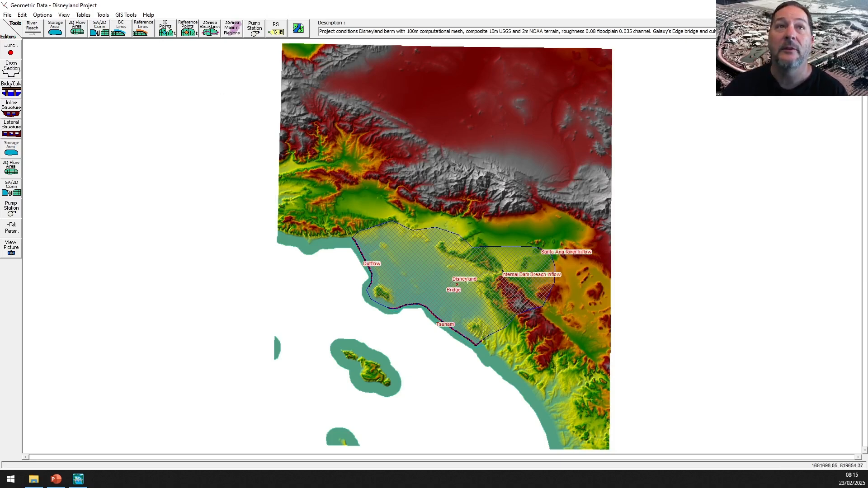
pyautogui.click(167, 32)
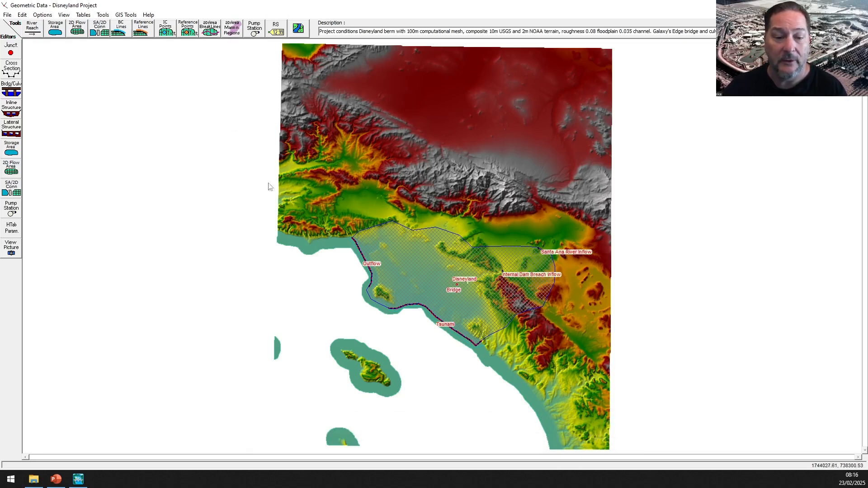
pyautogui.click(8, 15)
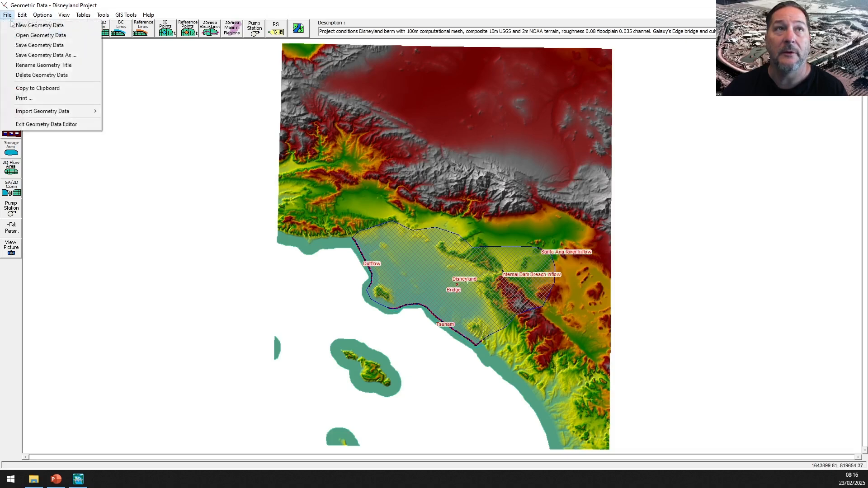
pyautogui.click(31, 45)
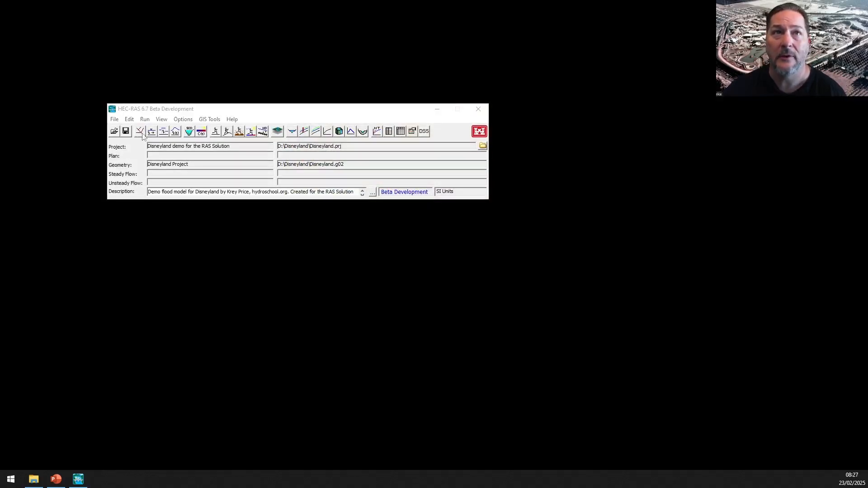
pyautogui.press('ctrl')
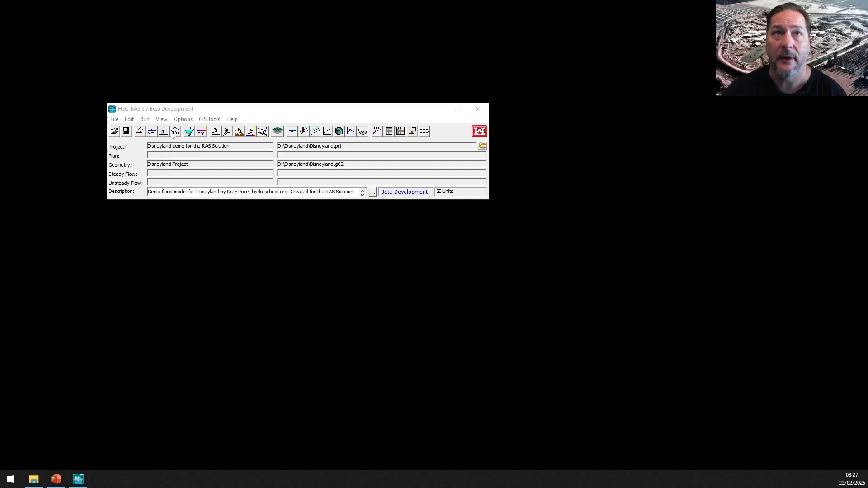
pyautogui.click(129, 120)
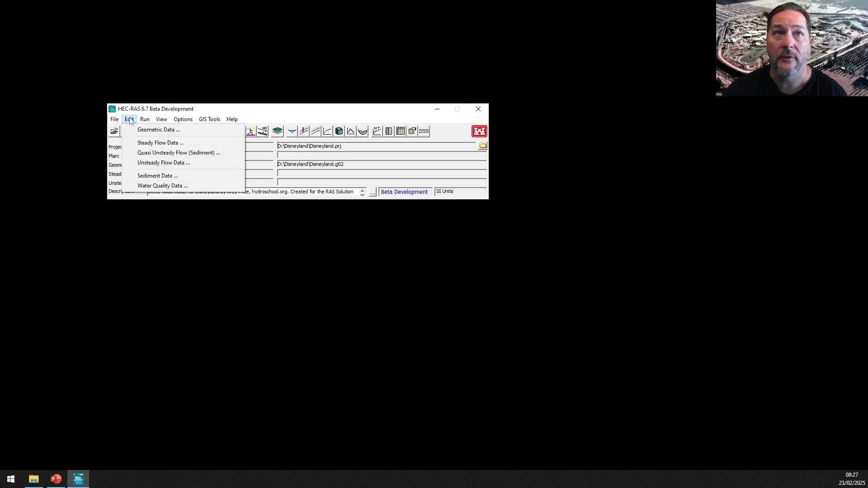
pyautogui.click(129, 119)
pyautogui.click(131, 121)
pyautogui.click(132, 120)
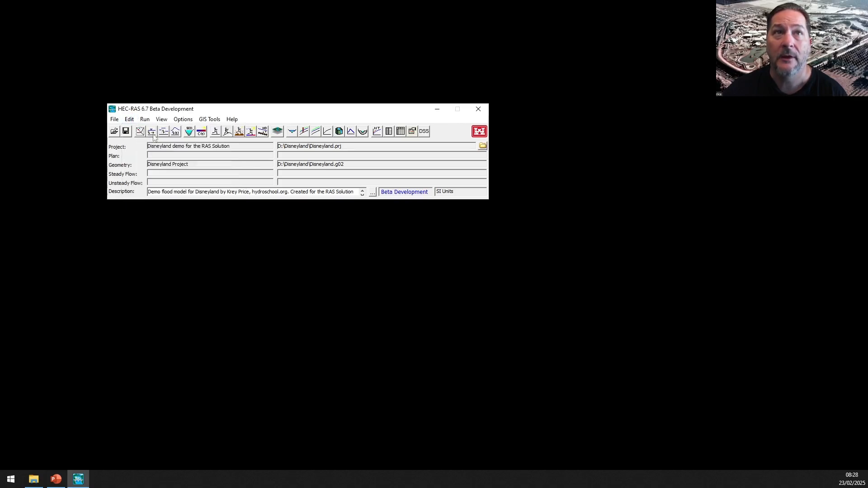
pyautogui.click(130, 119)
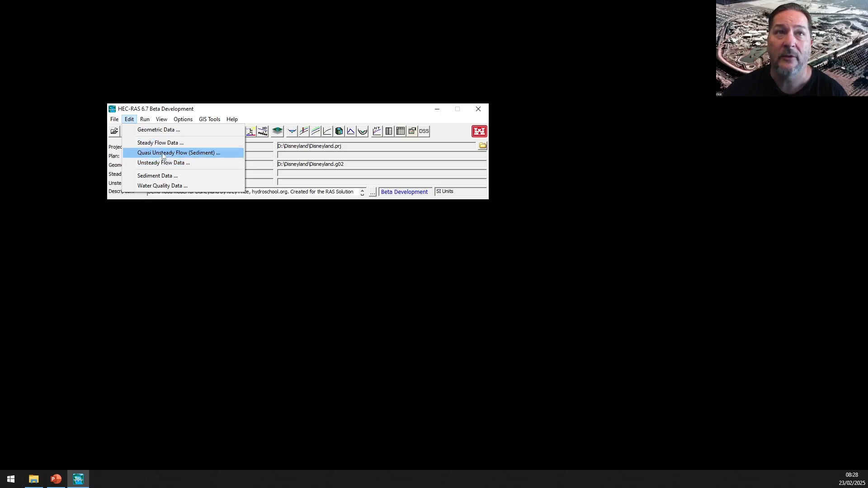
pyautogui.click(134, 121)
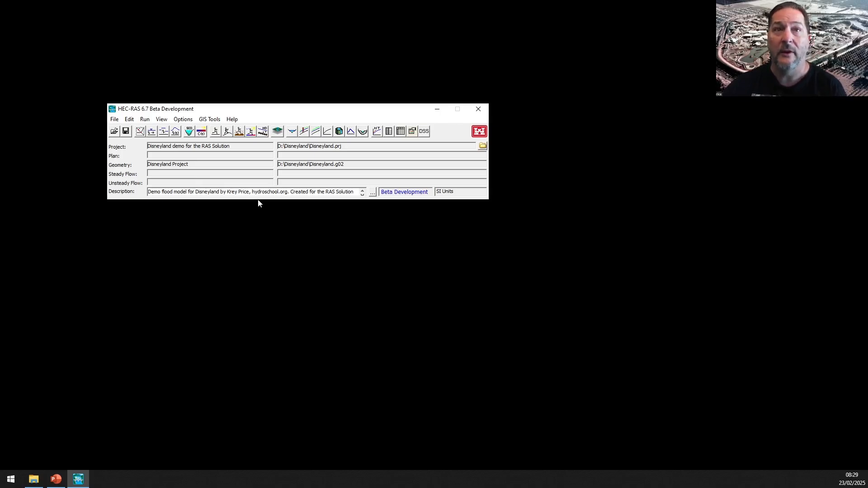
pyautogui.hotkey('alt', 'Tab')
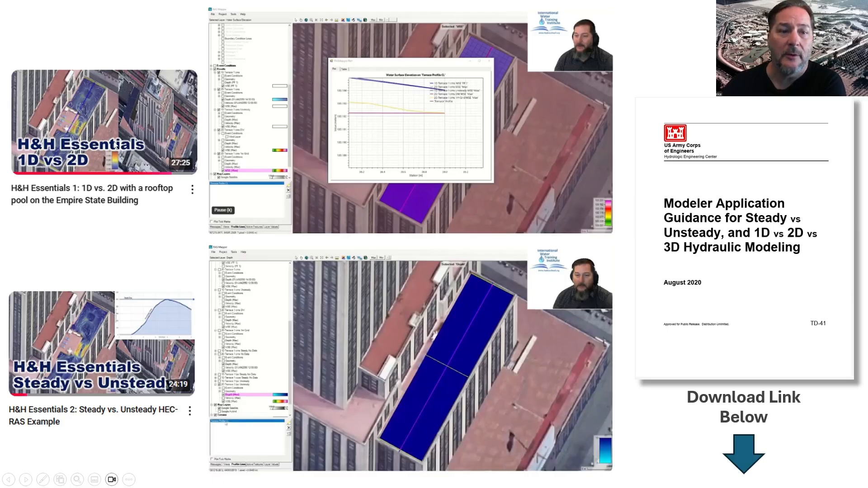
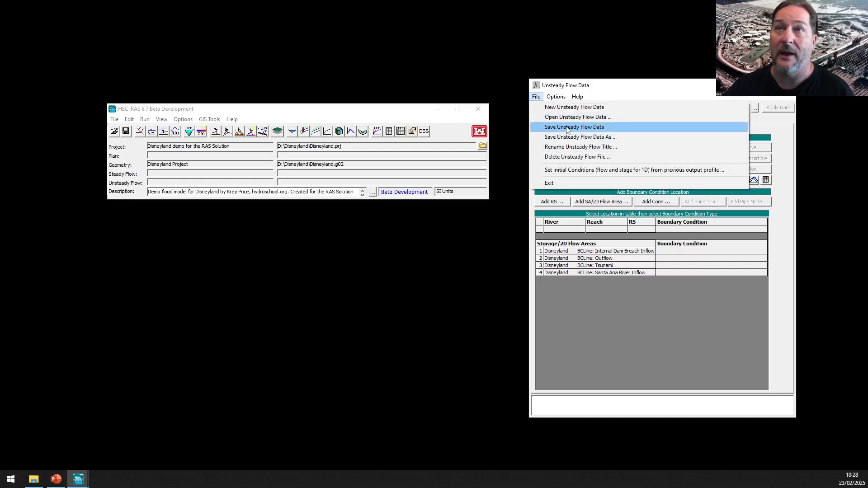
# Save the unsteady flow data in the D:\Disneyland folder with the title Tsunami Breach
pyautogui.click(568, 127)
pyautogui.moveTo(349, 138); pyautogui.dragTo(393, 162)
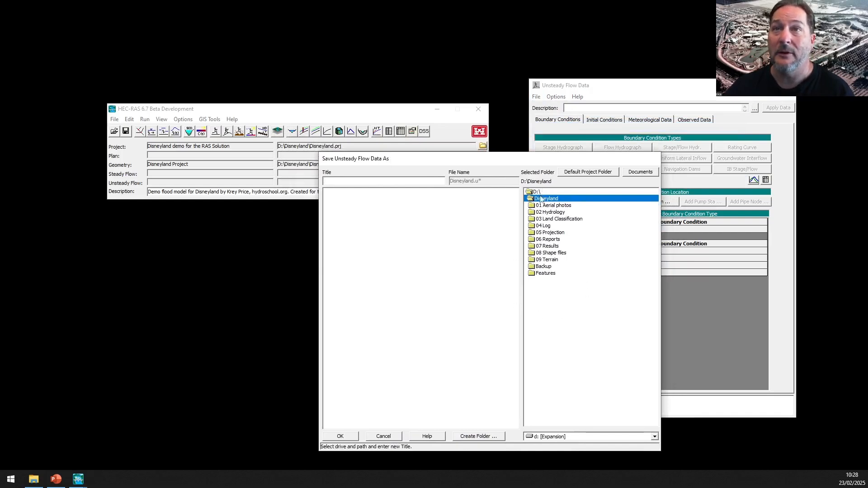
pyautogui.click(386, 177)
pyautogui.write('Tsunami Breach')
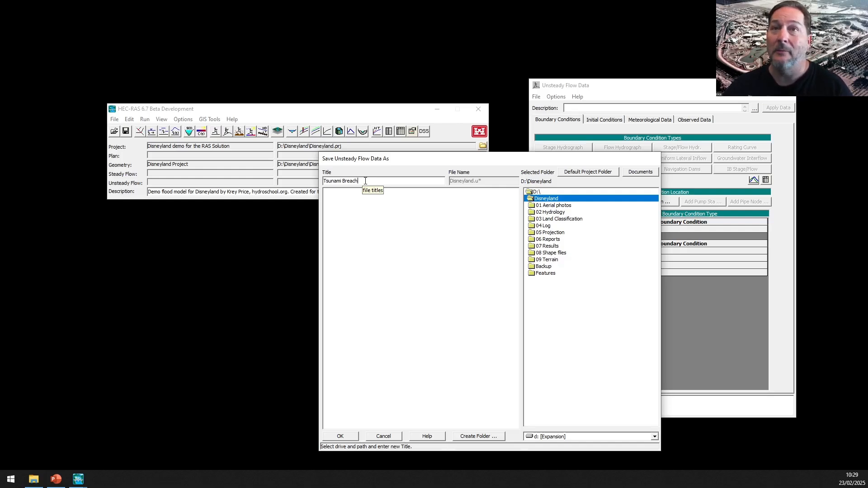
pyautogui.click(344, 437)
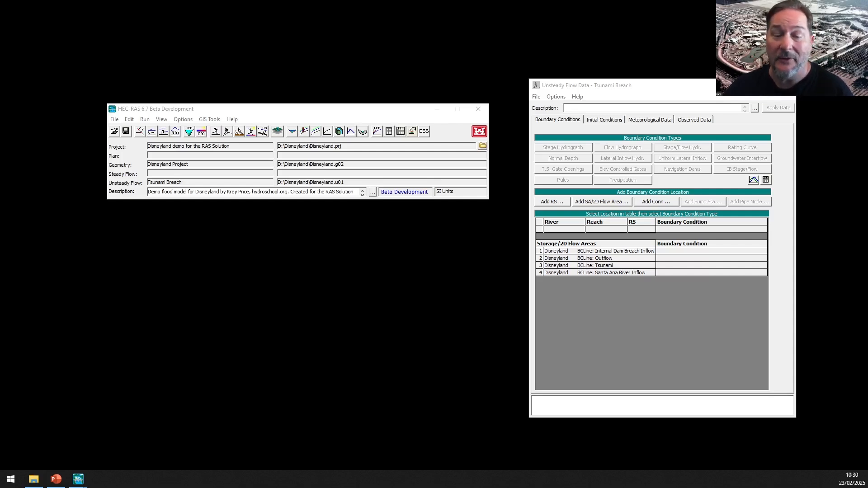
# Describe the unsteady flow data as "Pacific Ocean tsunami and dam breach in the Santa Ana River", apply it and save the data
pyautogui.click(595, 109)
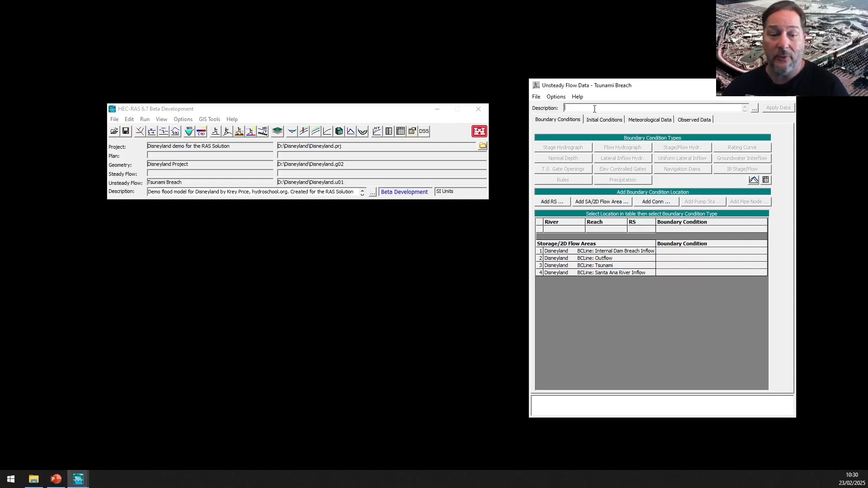
pyautogui.write('Pacific Ocean tsunami and dam breach in the Santa Ana River')
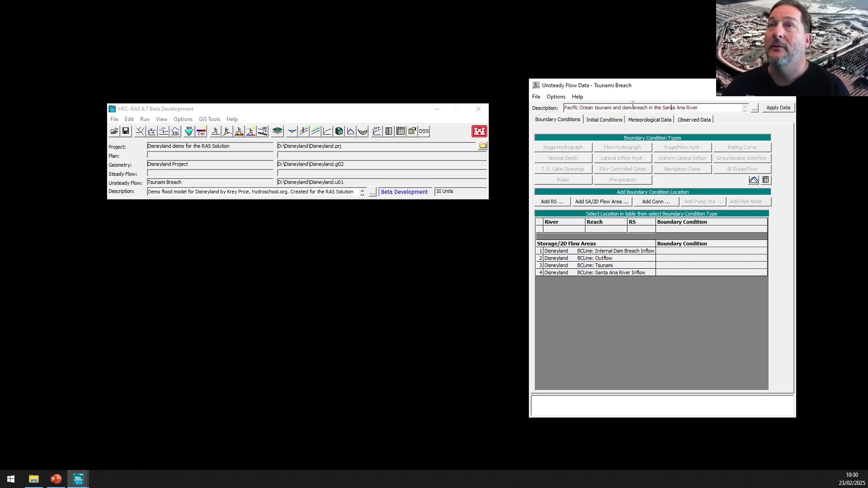
pyautogui.moveTo(632, 107); pyautogui.dragTo(541, 108)
pyautogui.click(581, 108)
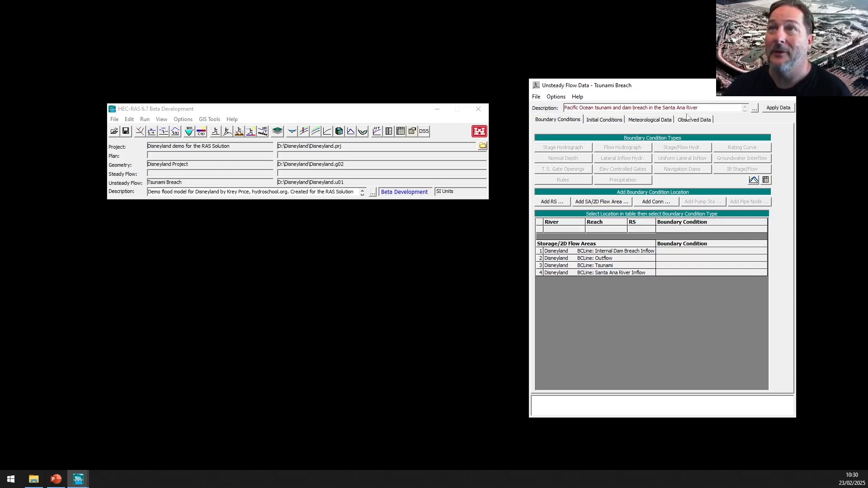
pyautogui.click(786, 110)
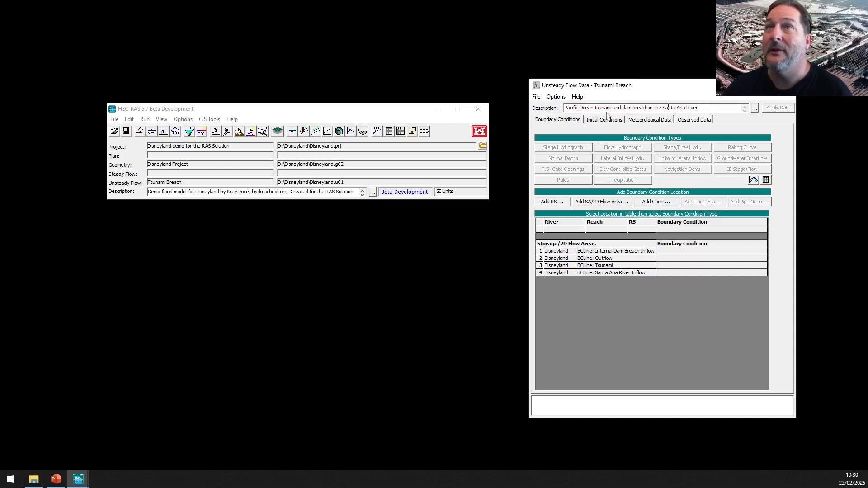
pyautogui.click(536, 97)
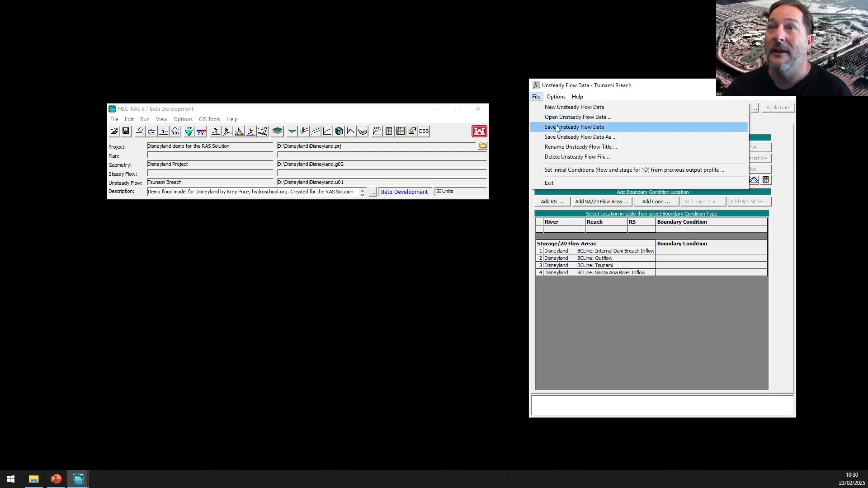
pyautogui.click(563, 128)
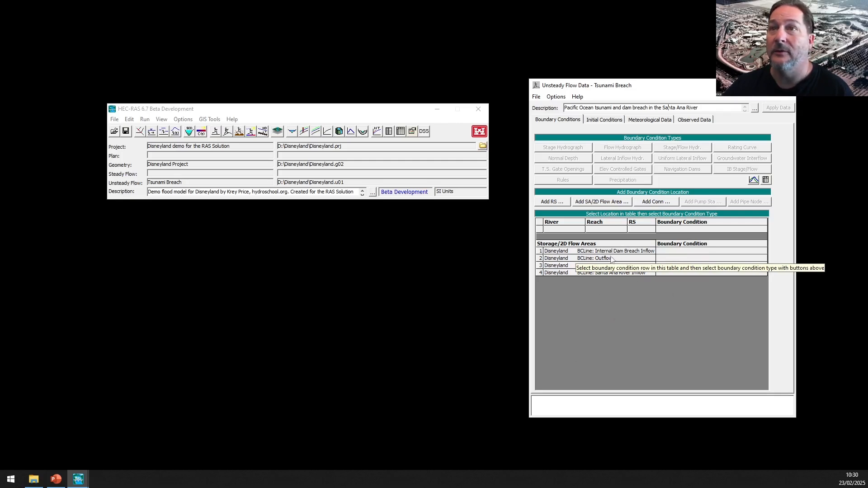
# Assign a flow hydrograph to the Santa Ana River Inflow boundary line and move its editor clear of the unsteady flow data window
pyautogui.click(621, 274)
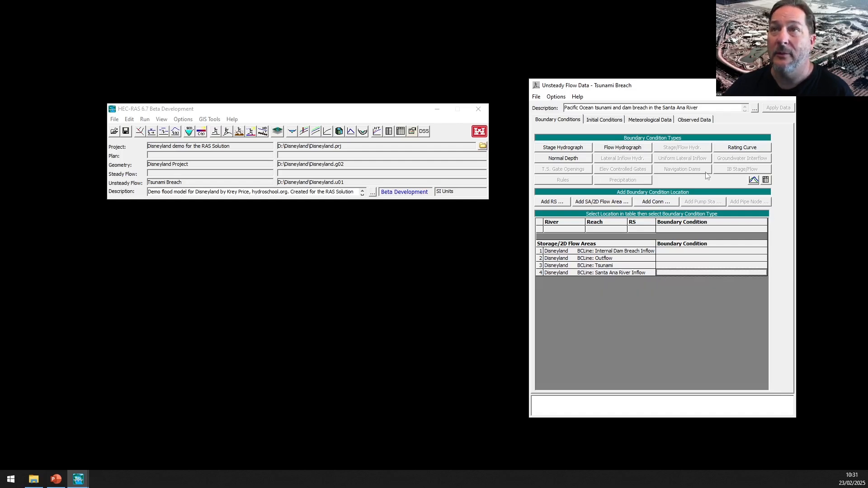
pyautogui.click(620, 149)
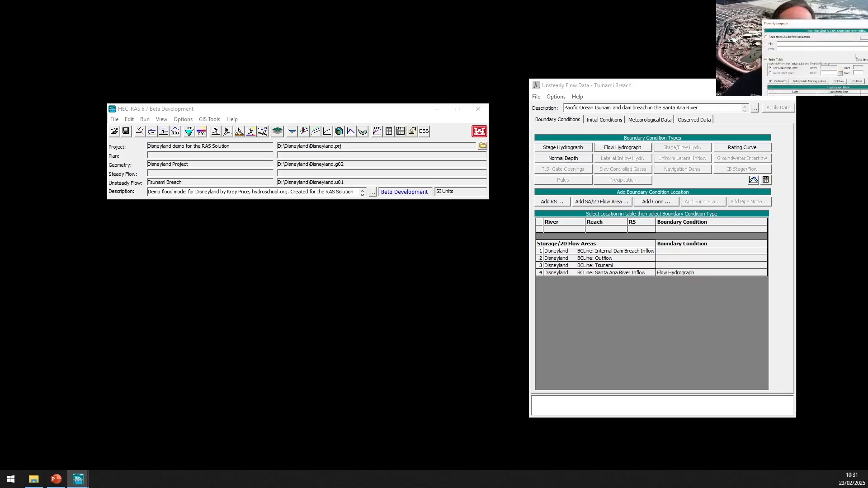
pyautogui.moveTo(858, 25); pyautogui.dragTo(411, 198)
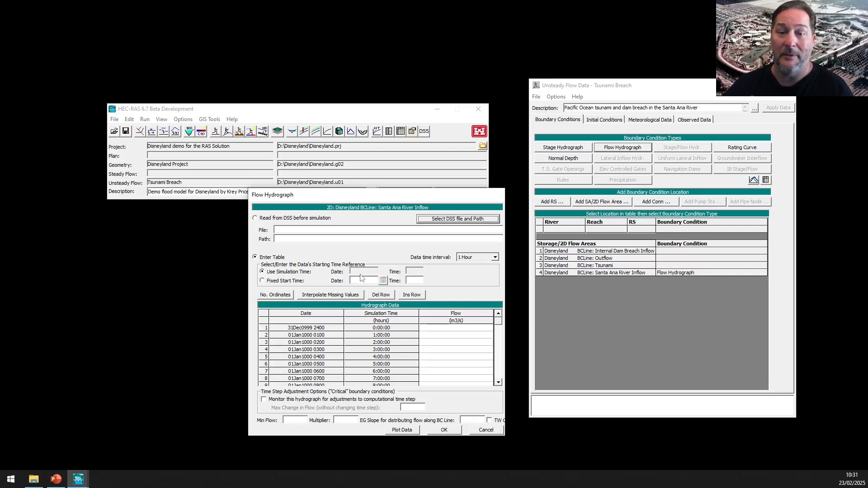
# Enter a flow of 0 m3/s in the first and last rows of the Santa Ana River hydrograph and interpolate the missing values
pyautogui.click(442, 330)
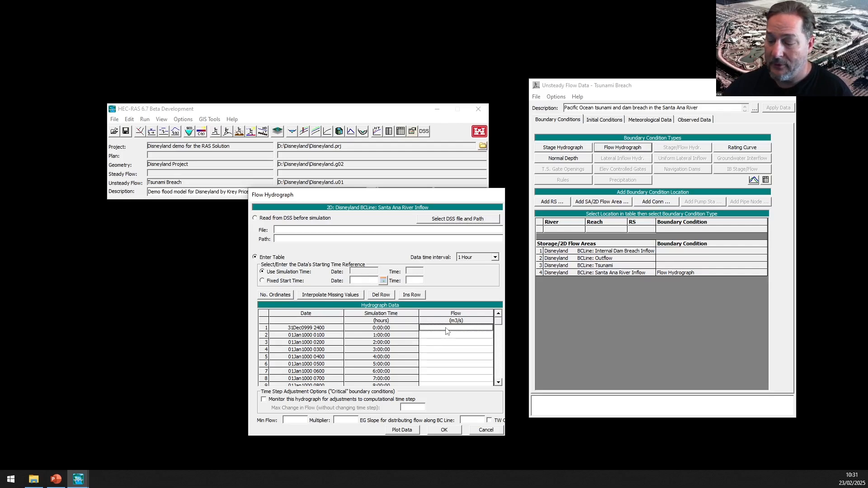
pyautogui.press('Return')
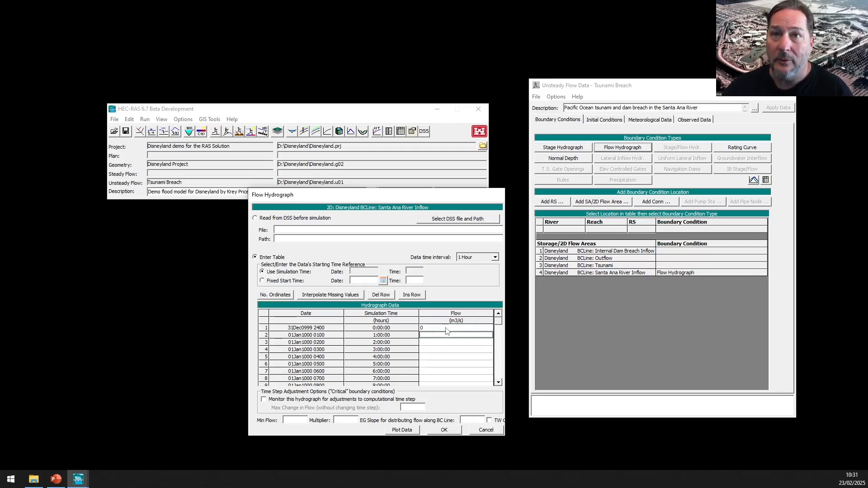
pyautogui.hotkey('ctrl', 'End')
pyautogui.write('0')
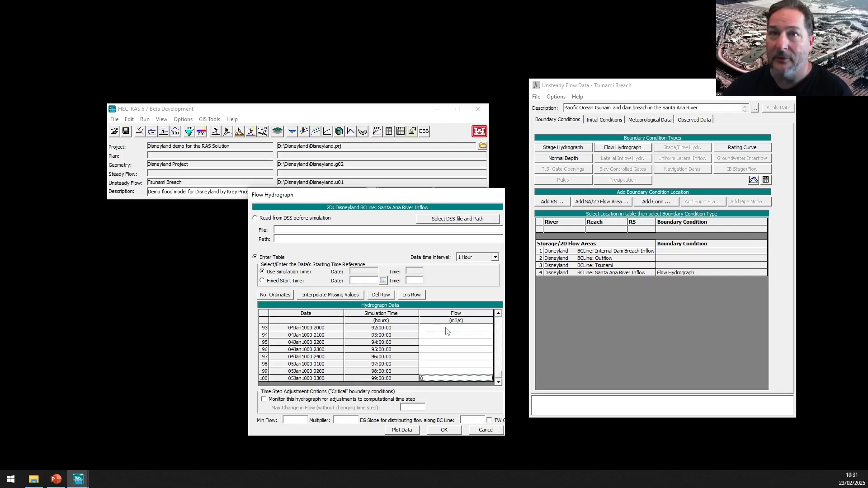
pyautogui.click(331, 296)
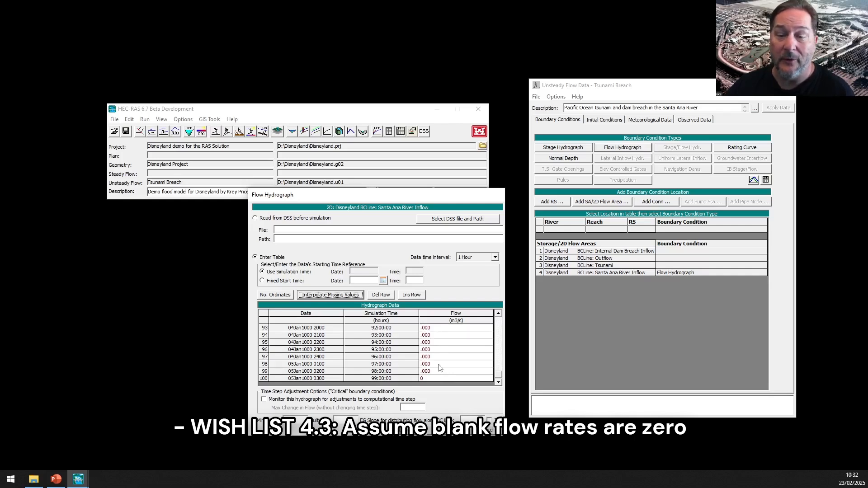
pyautogui.click(434, 343)
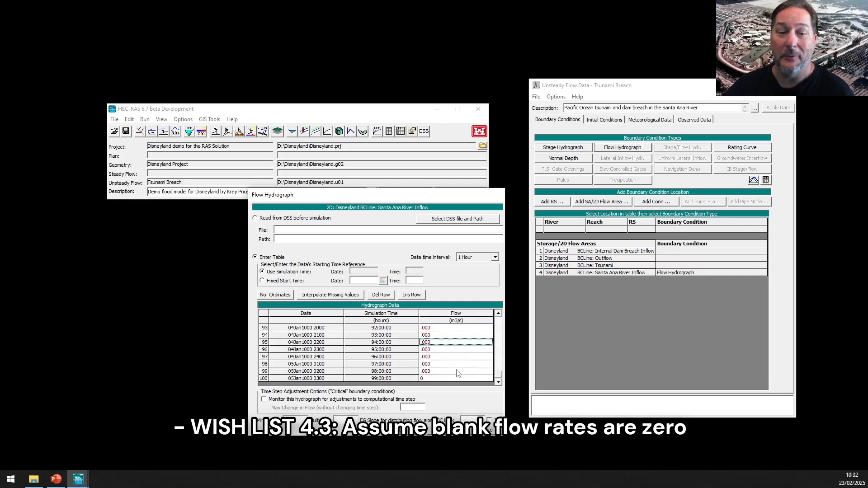
# Set the Santa Ana River hydrograph's EG slope for distributing flow along the BC line to 0.004 and enable TW Check
pyautogui.click(467, 420)
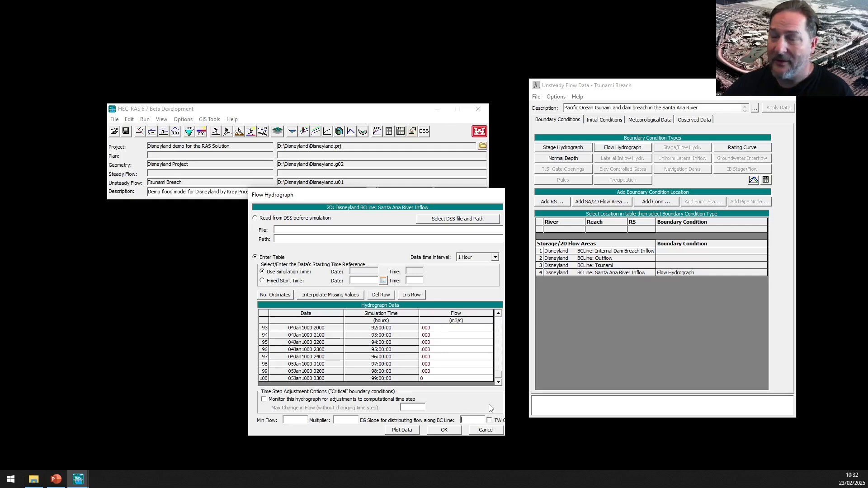
pyautogui.write('0')
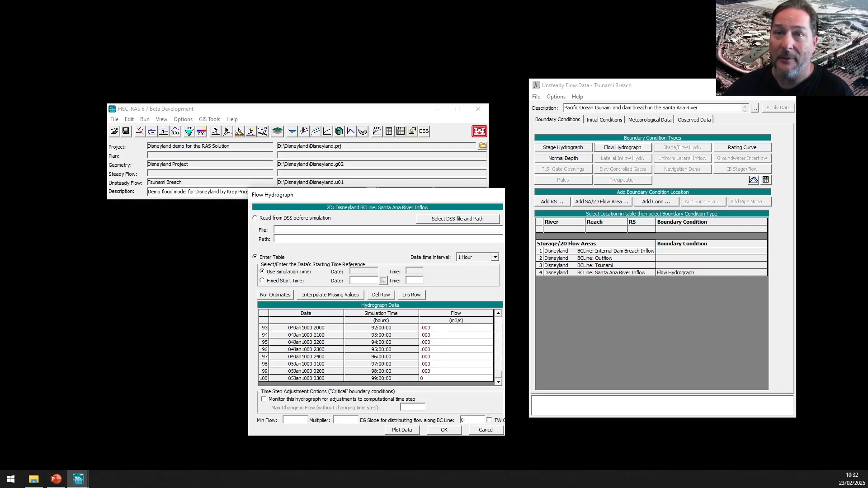
pyautogui.write('.004')
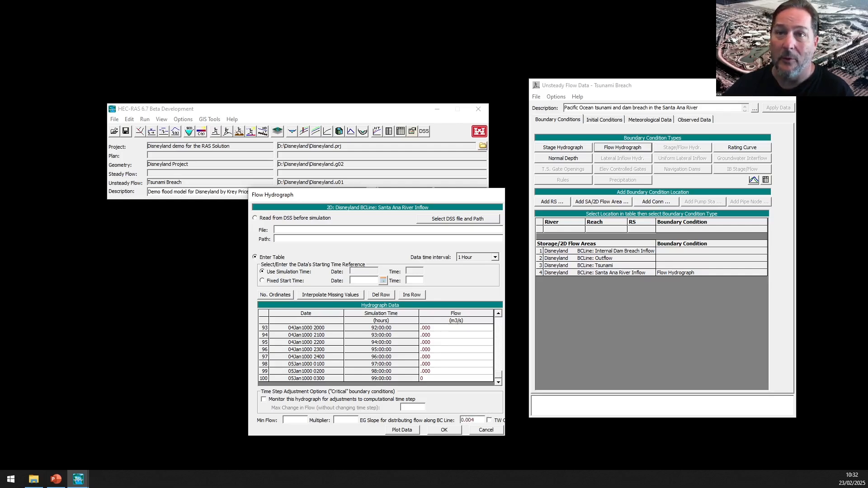
pyautogui.moveTo(508, 402); pyautogui.dragTo(526, 402)
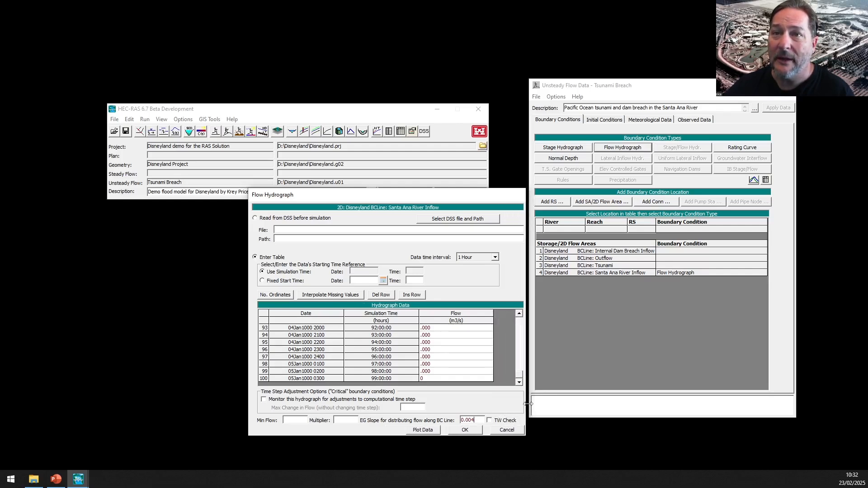
pyautogui.click(490, 421)
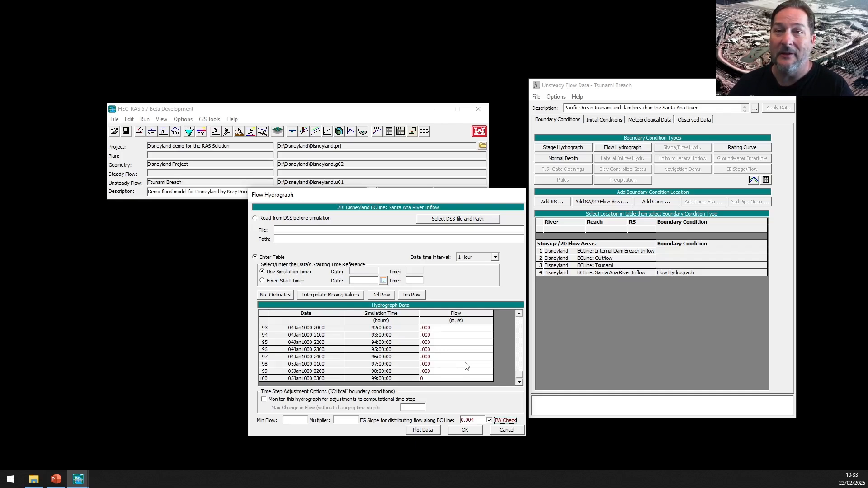
pyautogui.click(476, 420)
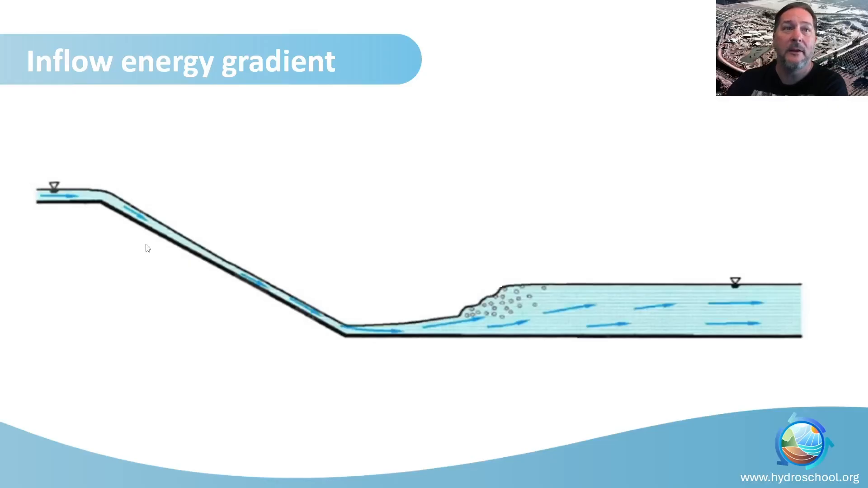
pyautogui.click(103, 260)
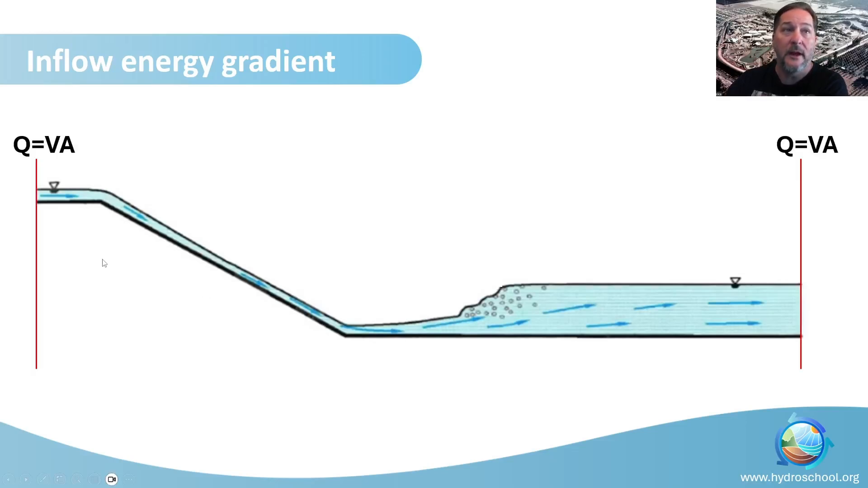
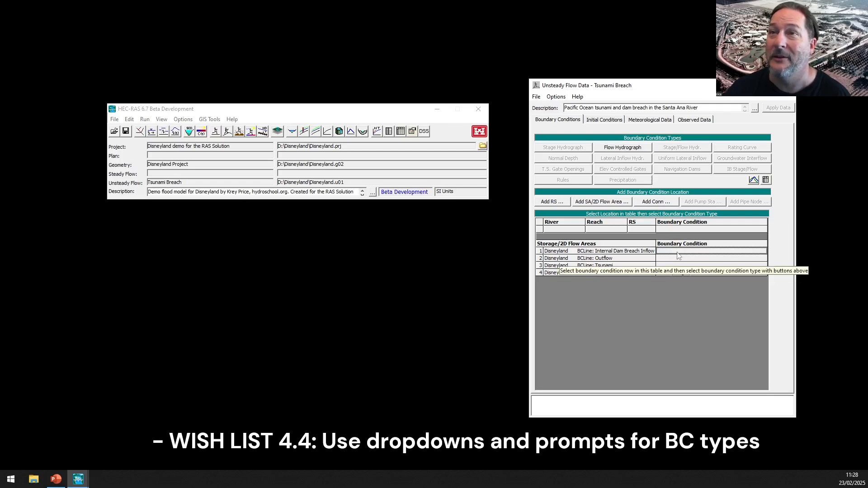
# Give Internal Dam Breach Inflow a flow hydrograph of 0 m3/s at 0 hours, 8000 at 4 hours and 0 from 8 hours, interpolating missing values
pyautogui.click(623, 148)
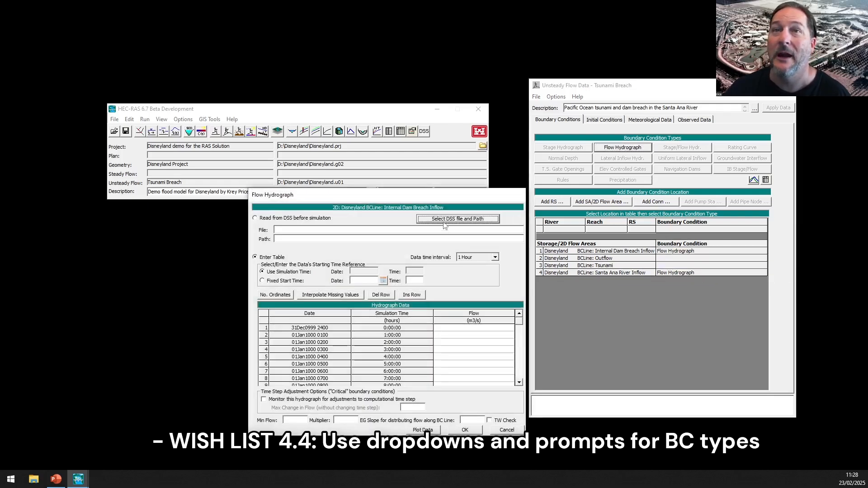
pyautogui.moveTo(443, 197); pyautogui.dragTo(421, 213)
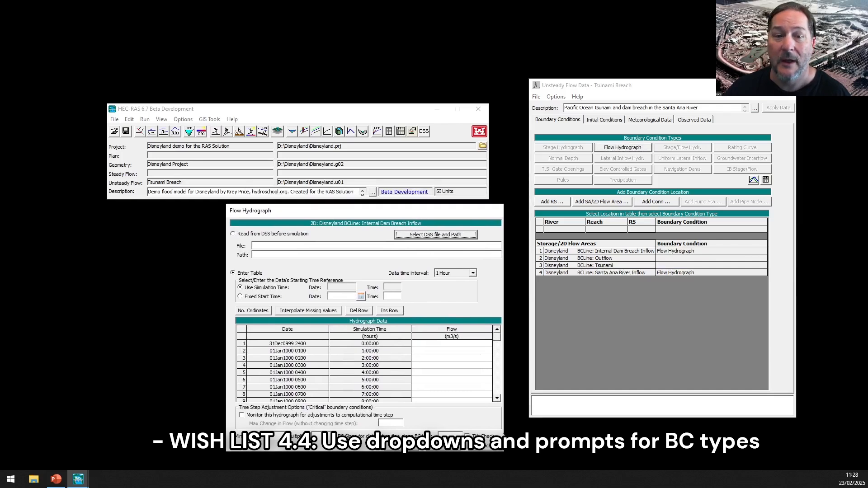
pyautogui.click(424, 344)
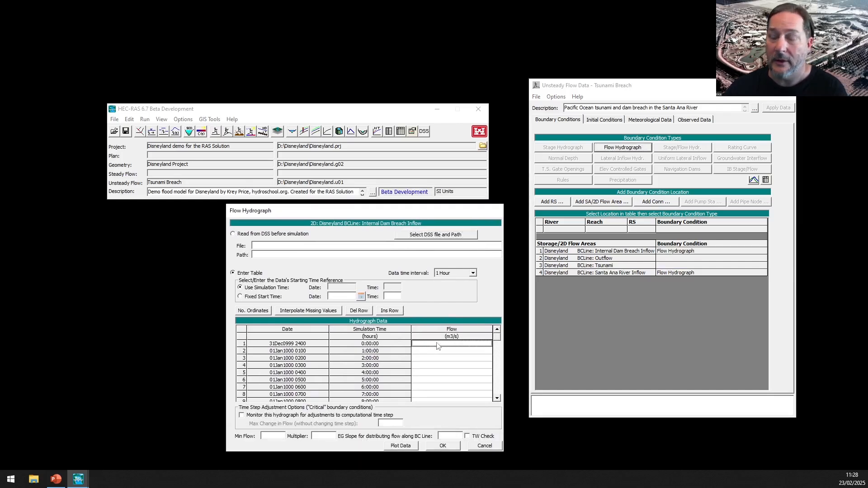
pyautogui.click(442, 373)
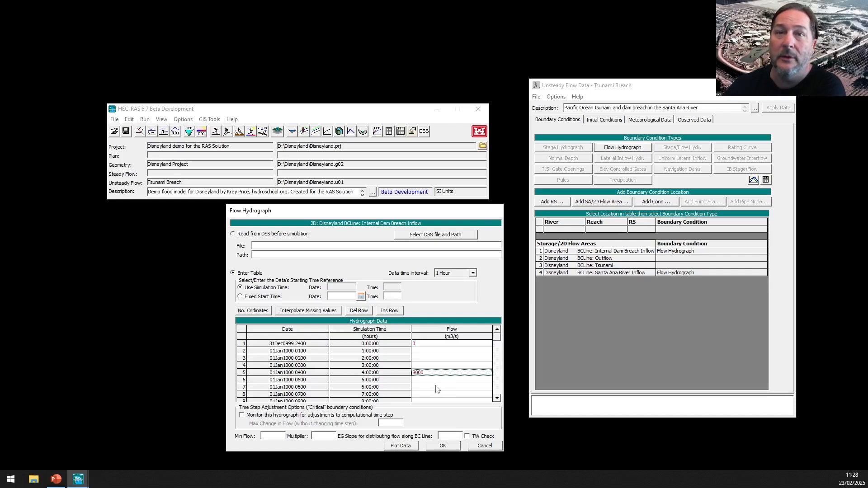
pyautogui.scroll(-2, 430, 389)
pyautogui.click(427, 375)
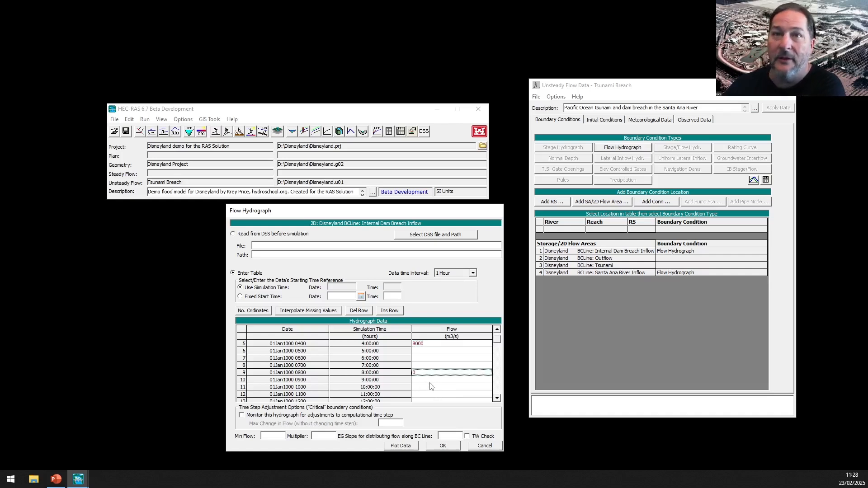
pyautogui.moveTo(497, 342)
pyautogui.mouseDown()
pyautogui.moveTo(497, 394)
pyautogui.moveTo(498, 340)
pyautogui.mouseUp()
pyautogui.click(457, 395)
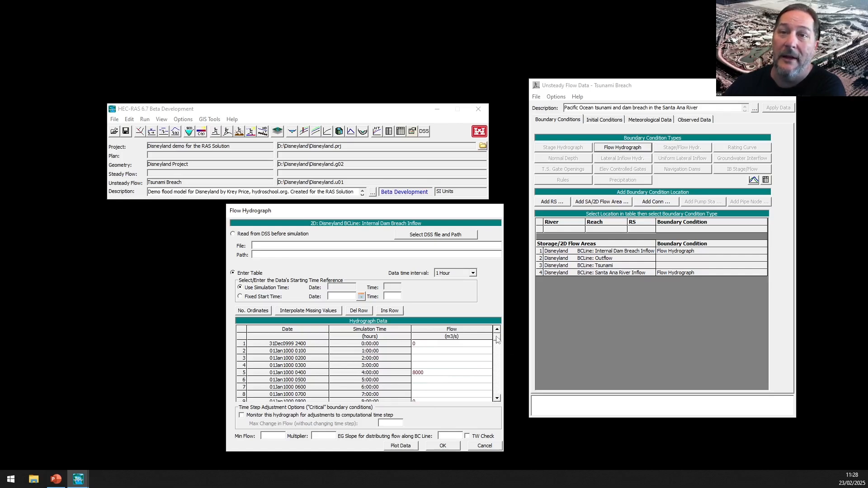
pyautogui.click(312, 312)
# Plot the internal dam breach hydrograph, inspect its peak up close, and close the plot
pyautogui.click(406, 448)
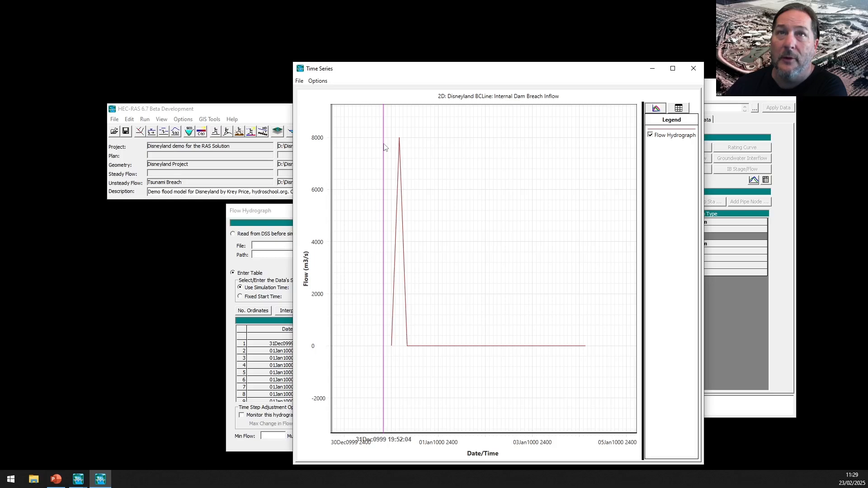
pyautogui.rightClick(384, 143)
pyautogui.click(394, 150)
pyautogui.moveTo(386, 137); pyautogui.dragTo(418, 350)
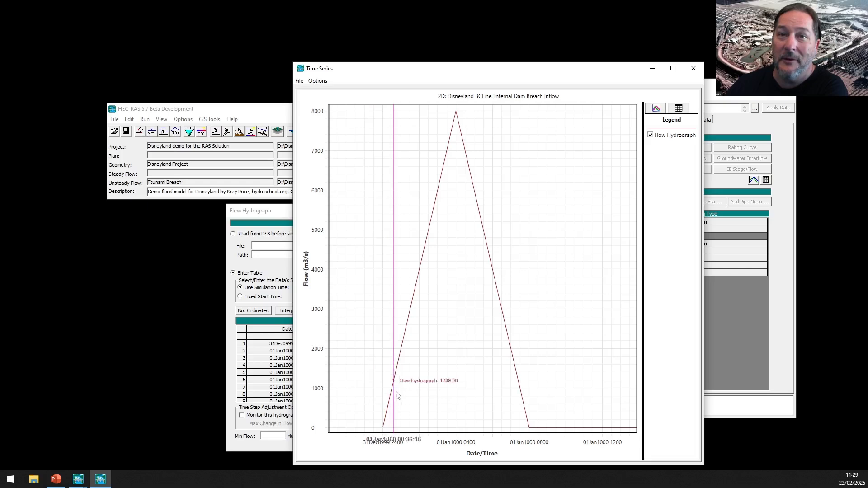
pyautogui.click(692, 69)
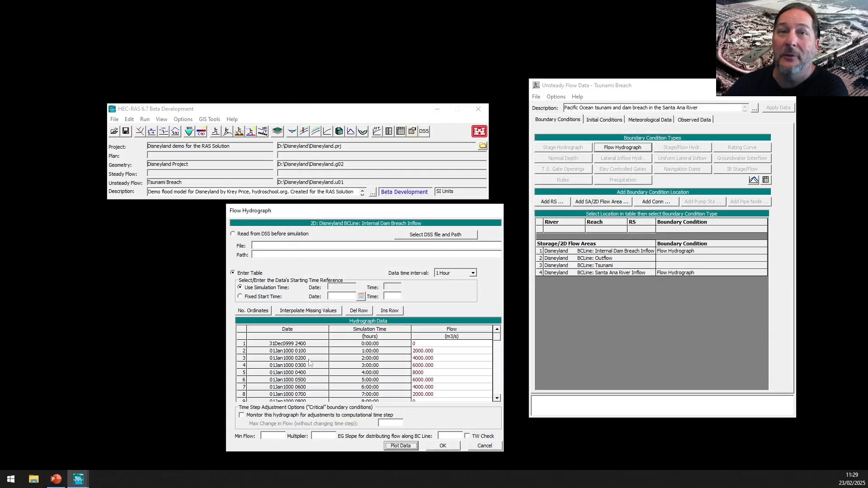
# Examine the terrain around the internal dam breach boundary condition line in RAS Mapper
pyautogui.click(446, 436)
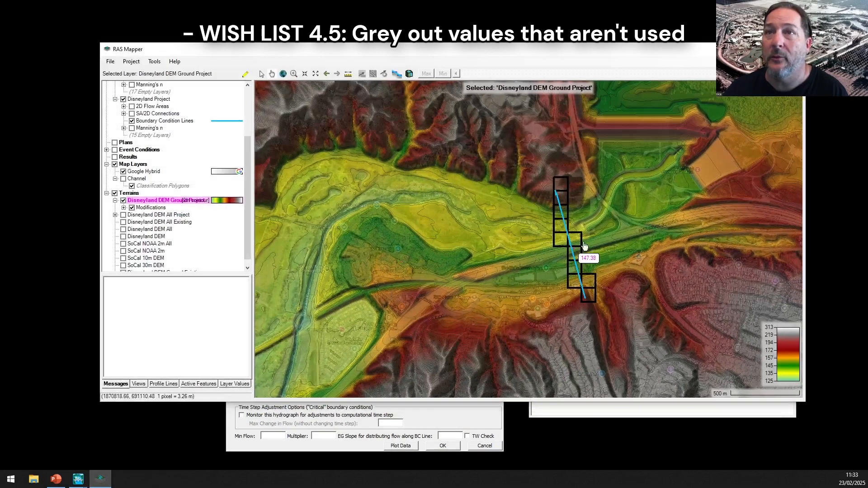
pyautogui.scroll(3, 583, 246)
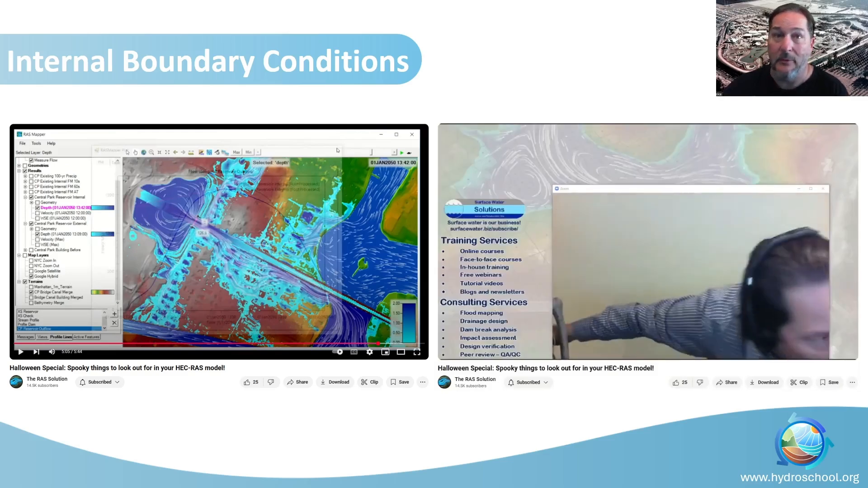
pyautogui.press('Right')
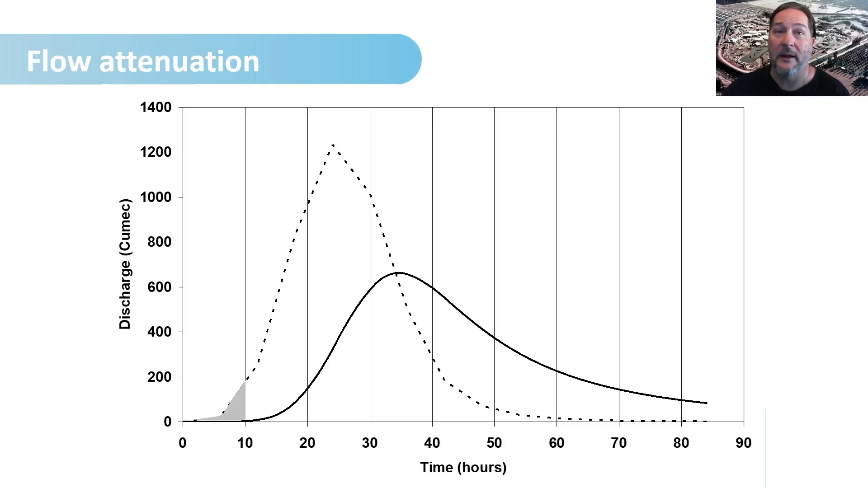
pyautogui.press('Right')
pyautogui.press('Right')
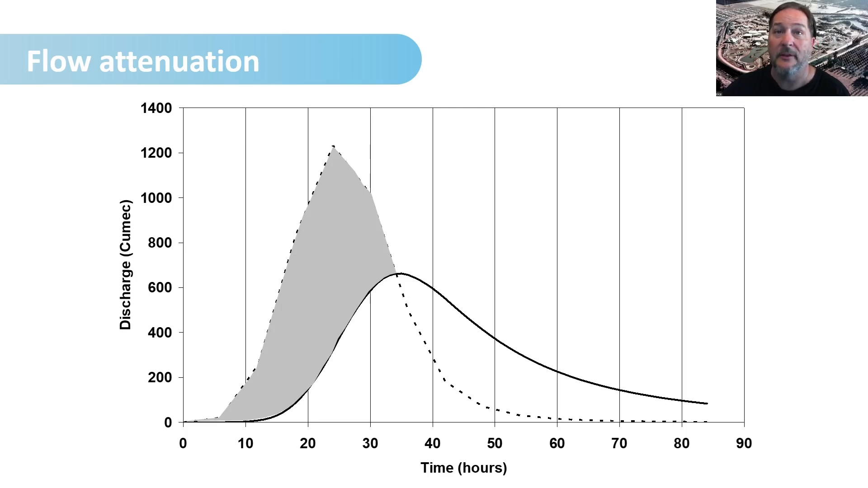
pyautogui.press('Right')
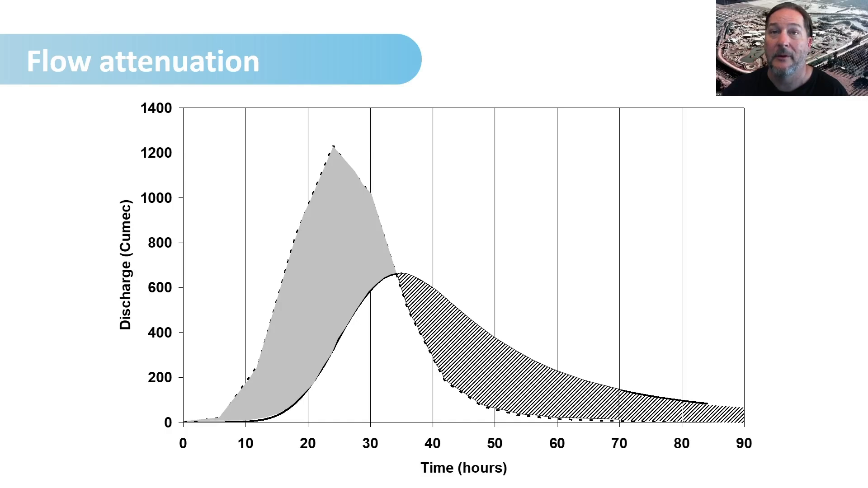
pyautogui.press('Escape')
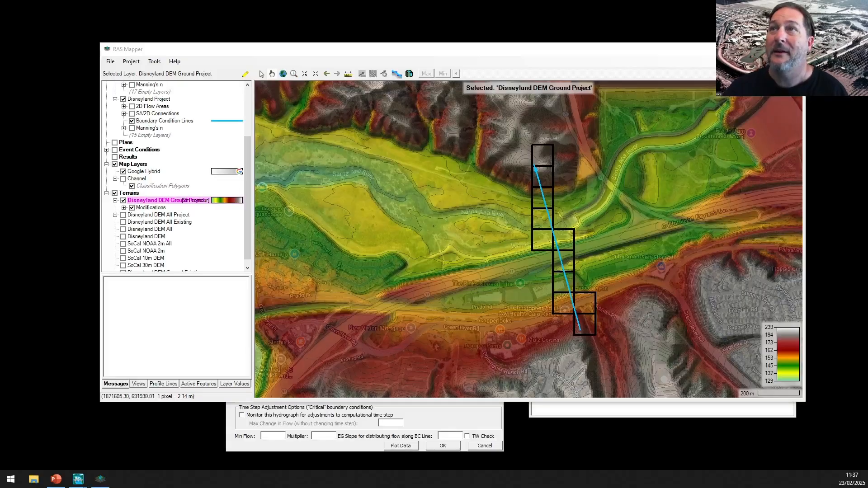
# Put RAS Mapper out of the way and review the flow values in the internal dam breach hydrograph table
pyautogui.click(754, 49)
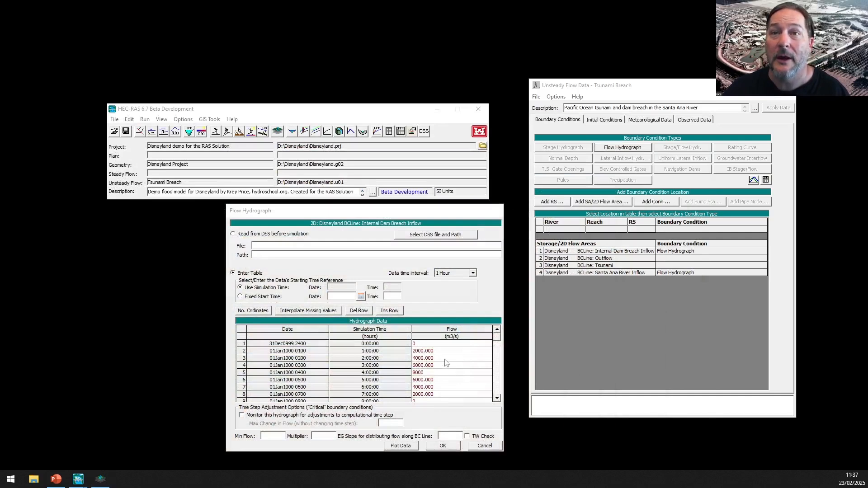
pyautogui.moveTo(496, 339); pyautogui.dragTo(496, 340)
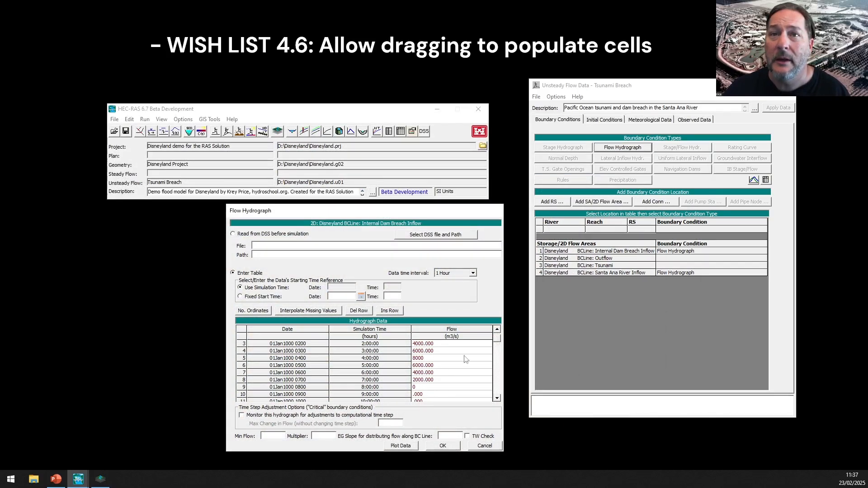
pyautogui.click(431, 382)
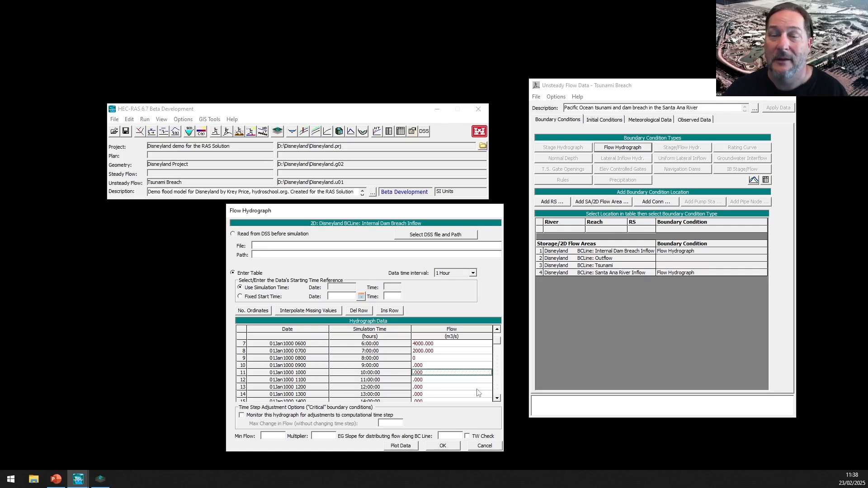
pyautogui.moveTo(498, 342)
pyautogui.mouseDown()
pyautogui.moveTo(500, 362)
pyautogui.moveTo(500, 337)
pyautogui.mouseUp()
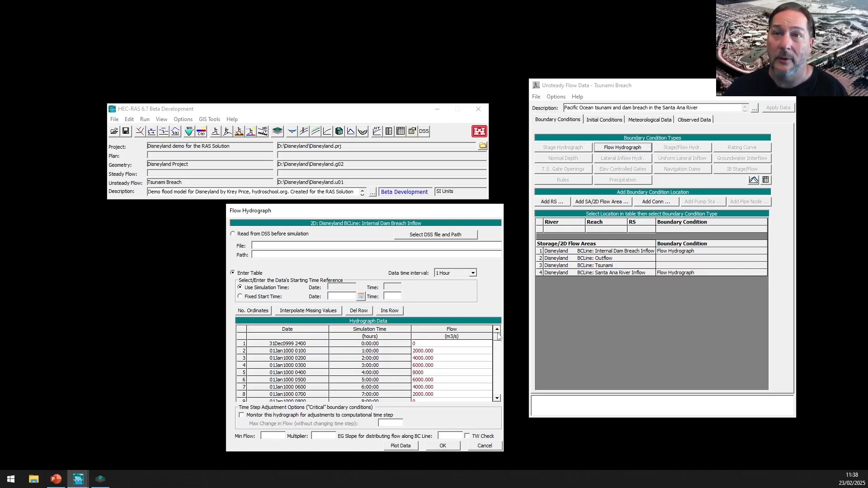
# Set the maximum number of ordinates in the internal dam breach flow hydrograph to 2000
pyautogui.moveTo(498, 335)
pyautogui.mouseDown()
pyautogui.moveTo(498, 398)
pyautogui.moveTo(495, 330)
pyautogui.mouseUp()
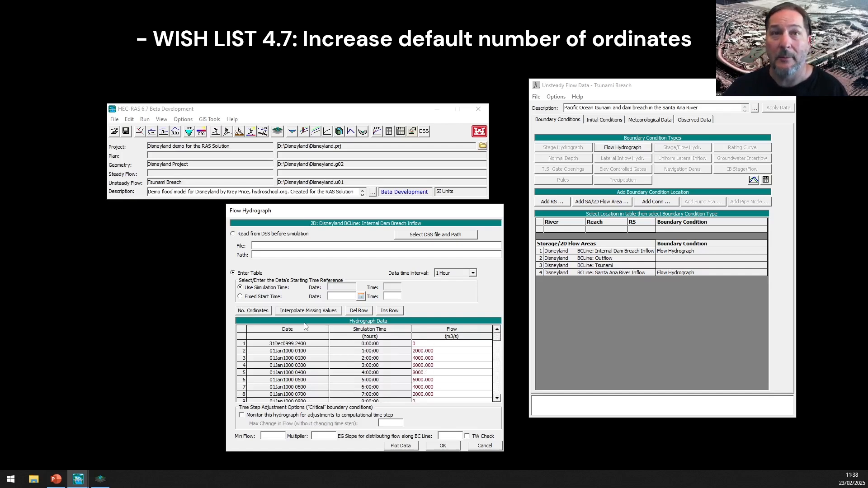
pyautogui.click(259, 312)
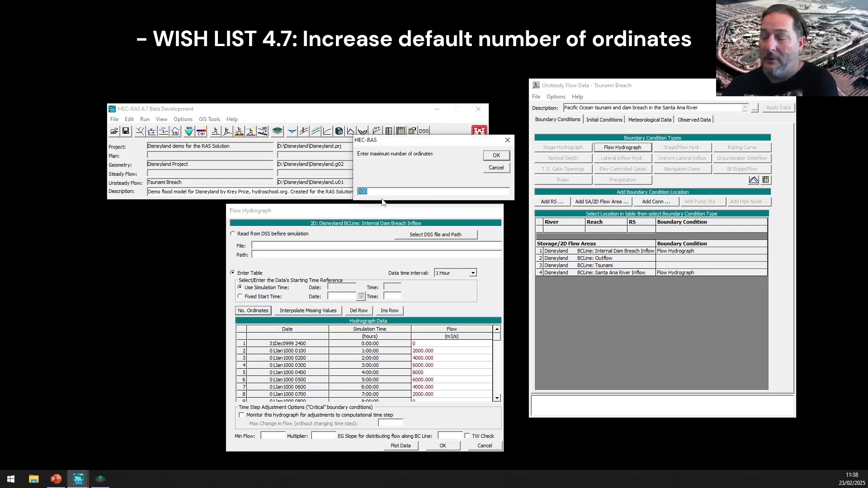
pyautogui.write('1000')
pyautogui.click(496, 155)
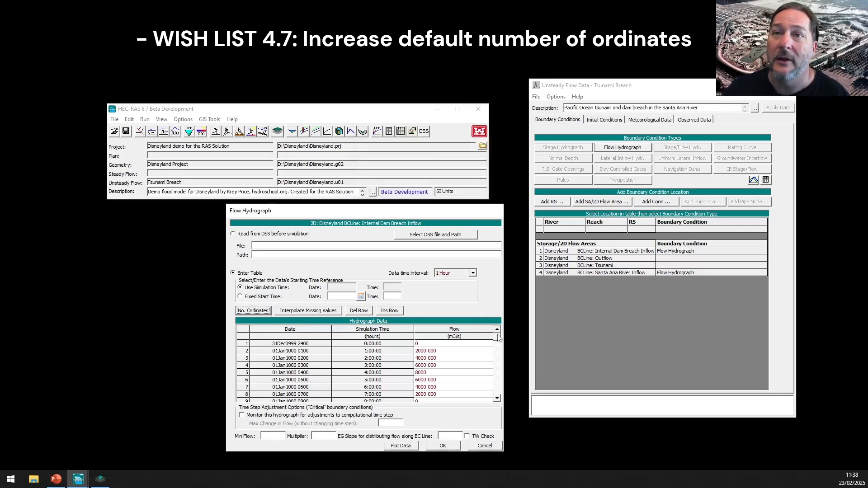
pyautogui.moveTo(499, 336)
pyautogui.mouseDown()
pyautogui.moveTo(499, 356)
pyautogui.moveTo(500, 335)
pyautogui.mouseUp()
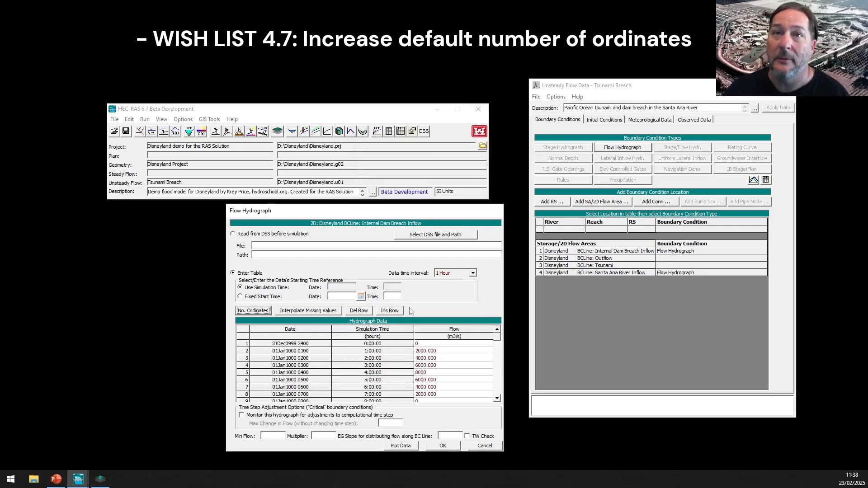
# Set the internal dam breach hydrograph's data time interval to 1 Minute, check the full extent of its table, and accept the hydrograph
pyautogui.click(473, 273)
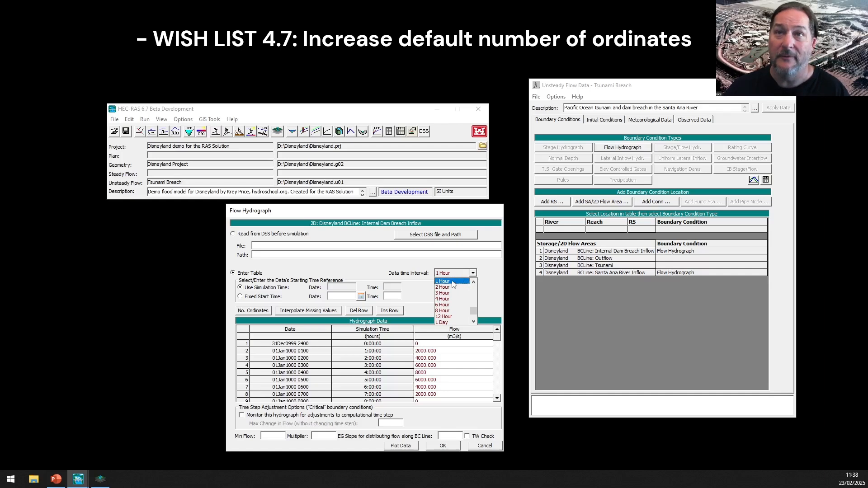
pyautogui.click(452, 281)
pyautogui.click(473, 273)
pyautogui.moveTo(474, 312); pyautogui.dragTo(476, 287)
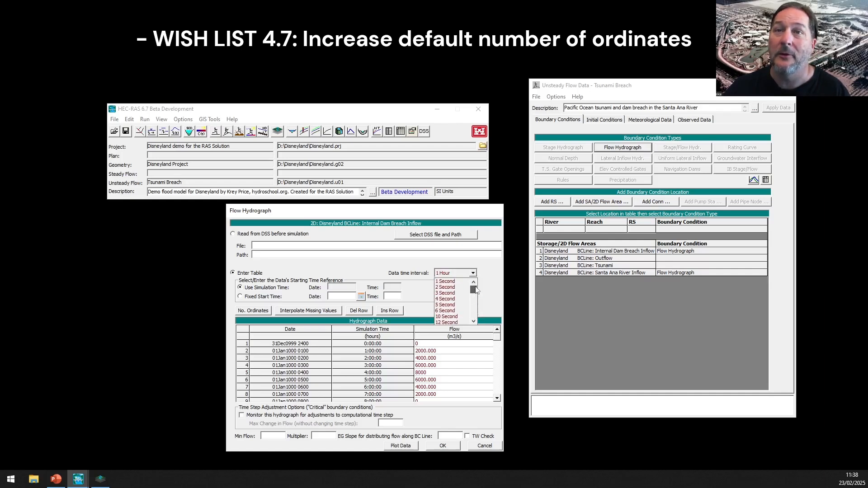
pyautogui.click(475, 310)
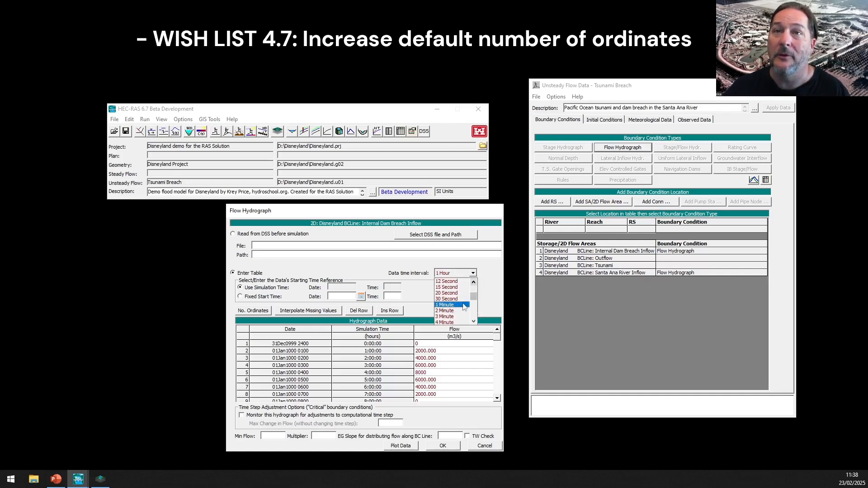
pyautogui.click(465, 306)
pyautogui.moveTo(498, 339); pyautogui.dragTo(498, 404)
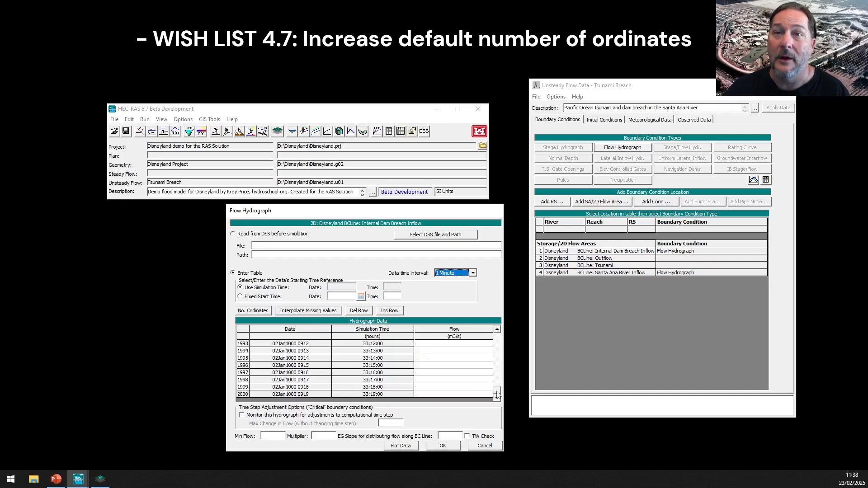
pyautogui.moveTo(497, 395); pyautogui.dragTo(499, 338)
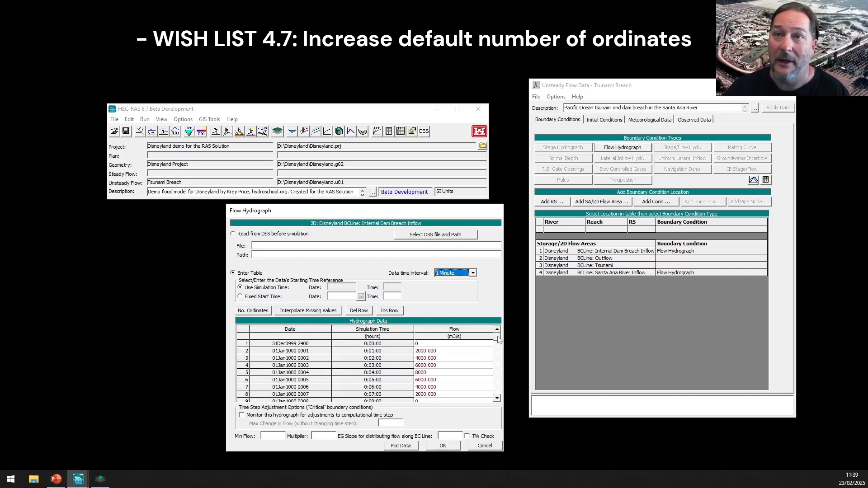
pyautogui.moveTo(498, 339)
pyautogui.mouseDown()
pyautogui.moveTo(498, 368)
pyautogui.moveTo(499, 334)
pyautogui.mouseUp()
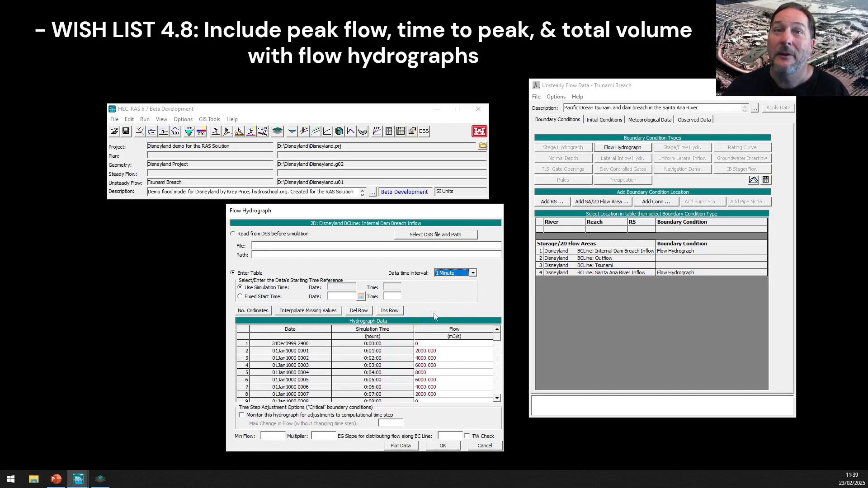
pyautogui.moveTo(498, 341)
pyautogui.mouseDown()
pyautogui.moveTo(498, 378)
pyautogui.moveTo(499, 331)
pyautogui.mouseUp()
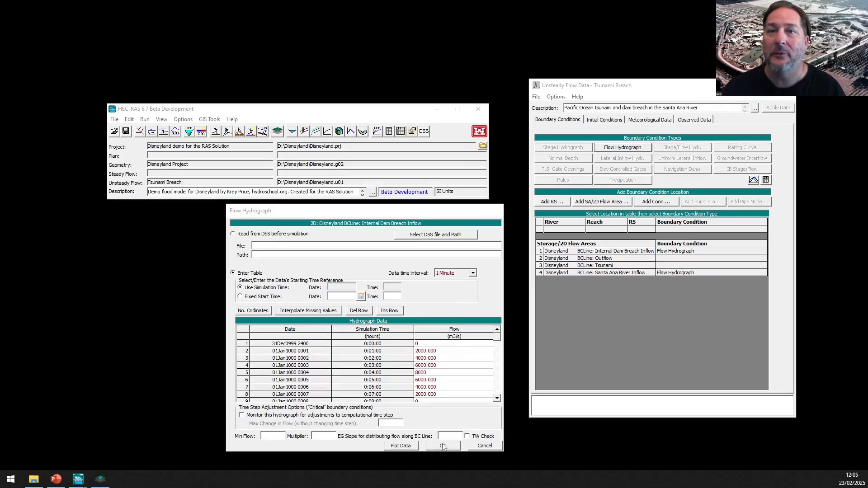
pyautogui.click(443, 446)
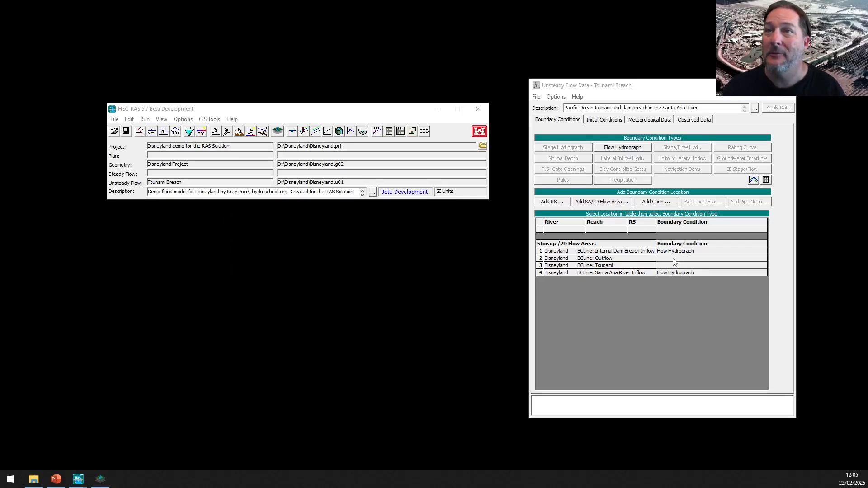
# Give the Outflow boundary line a Normal Depth condition with a friction slope of 0.001
pyautogui.click(674, 260)
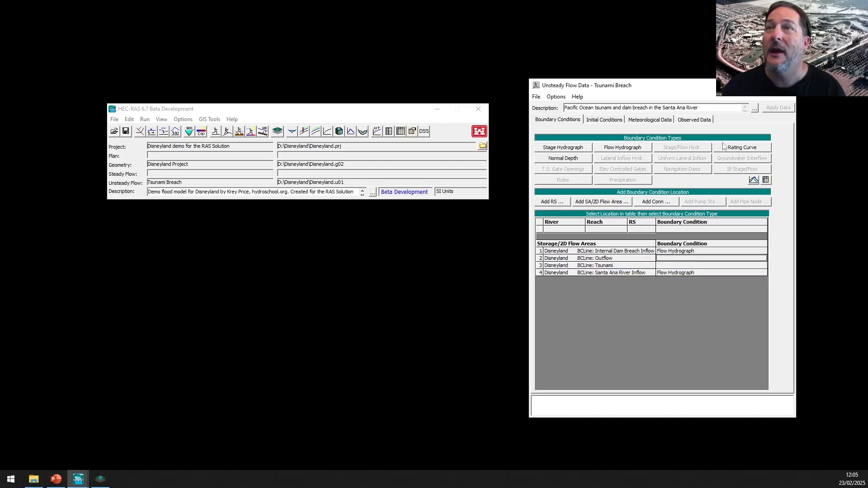
pyautogui.click(572, 162)
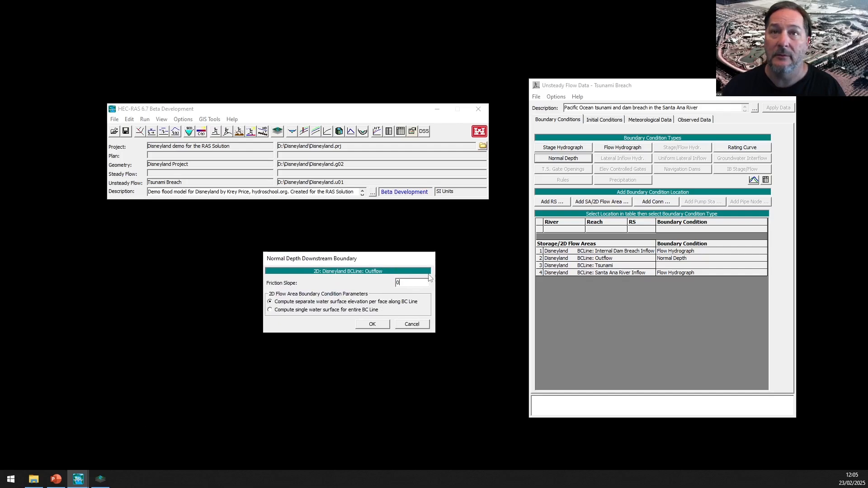
pyautogui.write('.001')
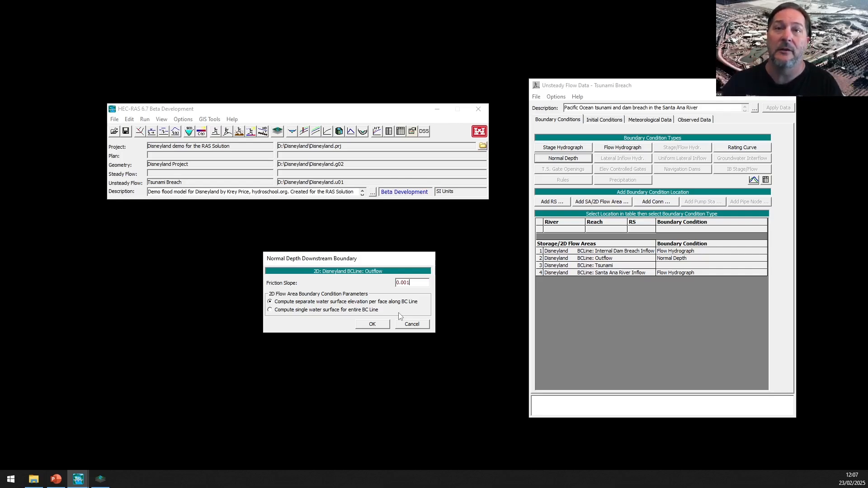
pyautogui.click(378, 325)
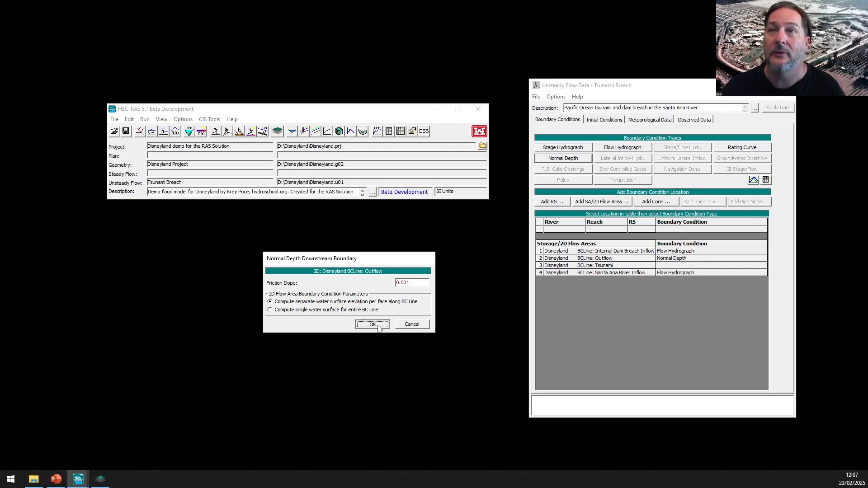
# Give the Tsunami boundary line a Stage Hydrograph with stages of 2 m at 0 hours, 47 at 3 hours and 2 at 10 hours
pyautogui.click(668, 266)
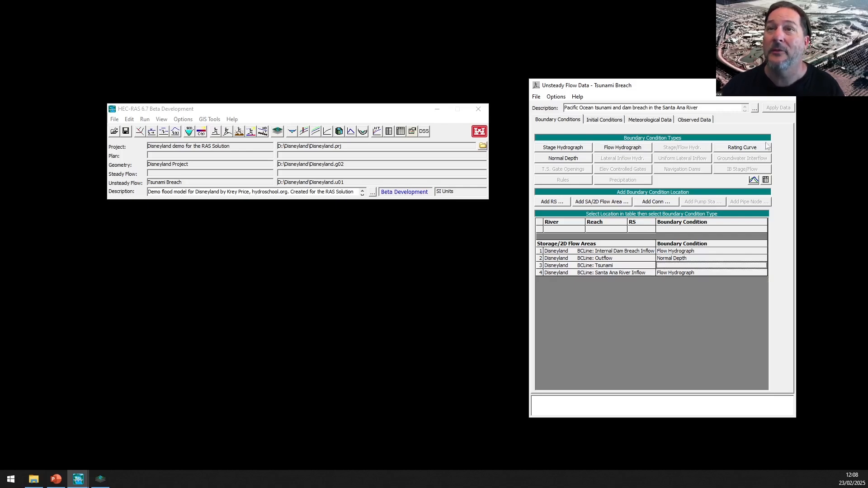
pyautogui.click(571, 150)
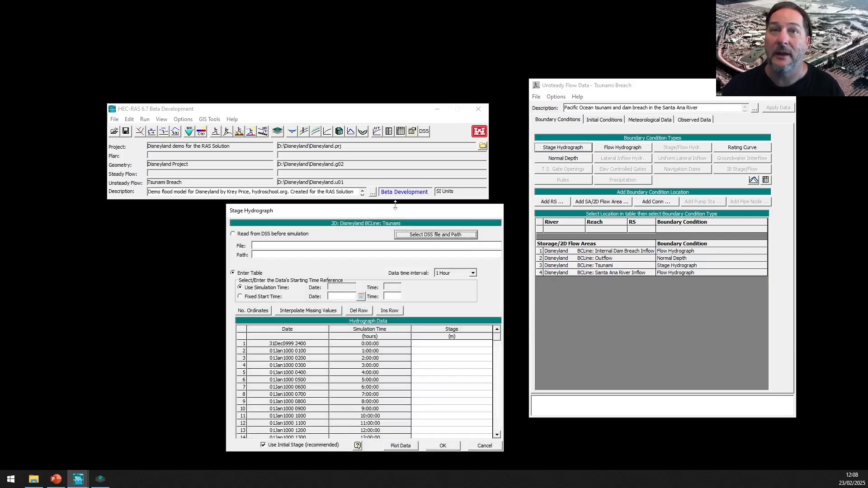
pyautogui.moveTo(397, 214); pyautogui.dragTo(297, 210)
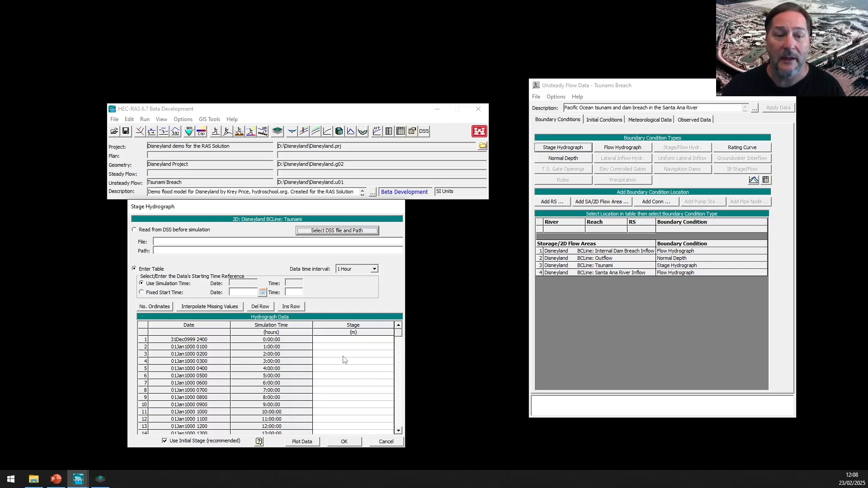
pyautogui.click(336, 342)
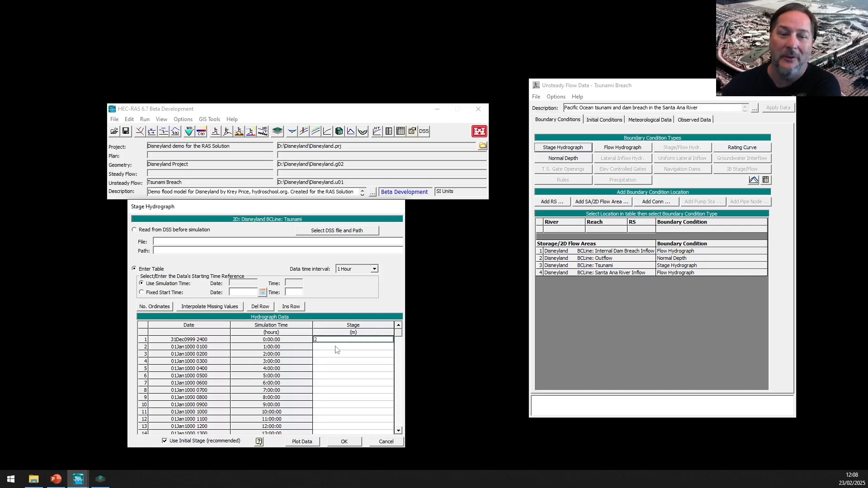
pyautogui.click(336, 368)
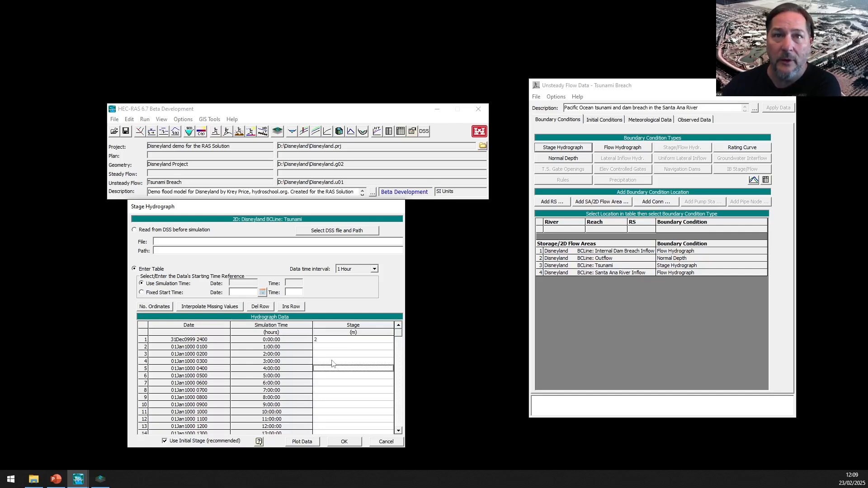
pyautogui.click(333, 362)
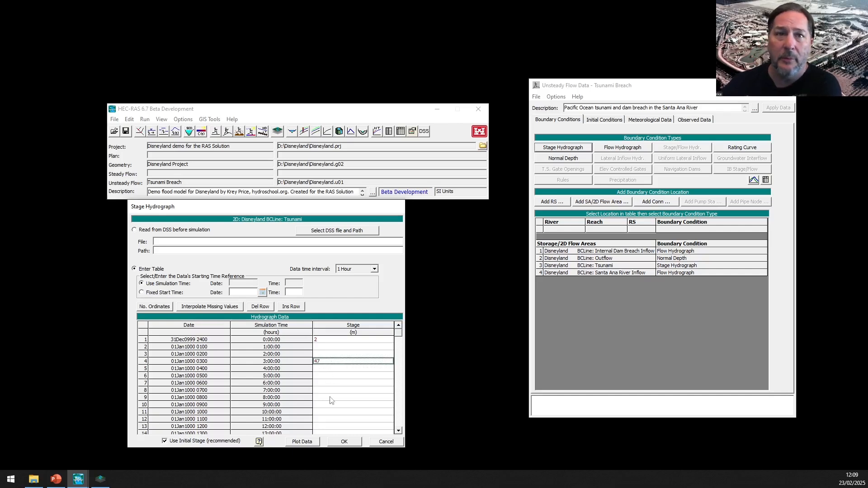
pyautogui.write('47')
pyautogui.click(328, 413)
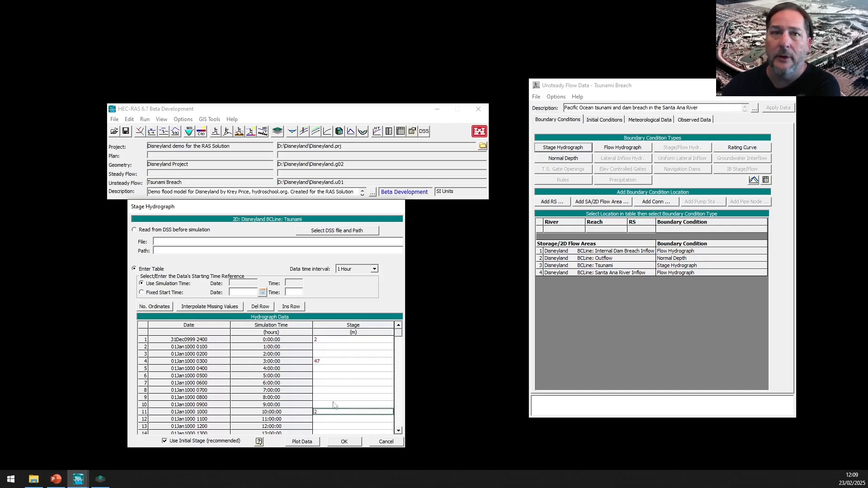
# Enter a stage of 2 m at 99 hours in the last row of the tsunami hydrograph and interpolate the missing values
pyautogui.moveTo(398, 338); pyautogui.dragTo(399, 429)
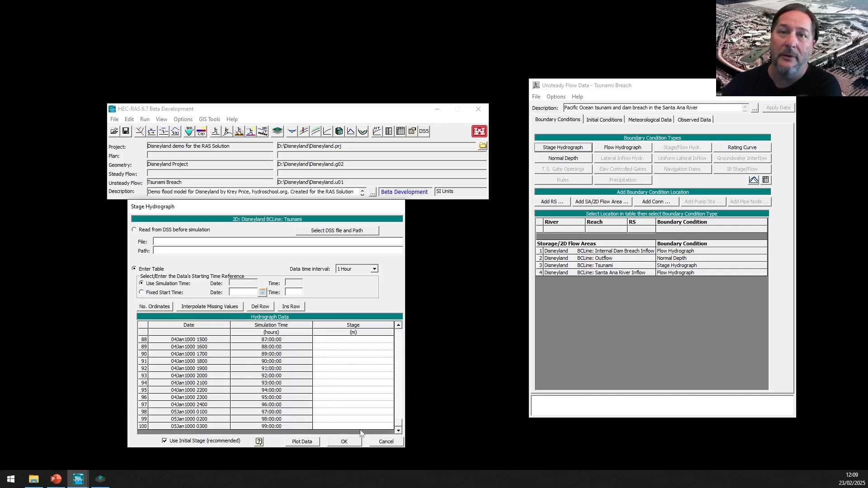
pyautogui.click(360, 427)
pyautogui.click(228, 308)
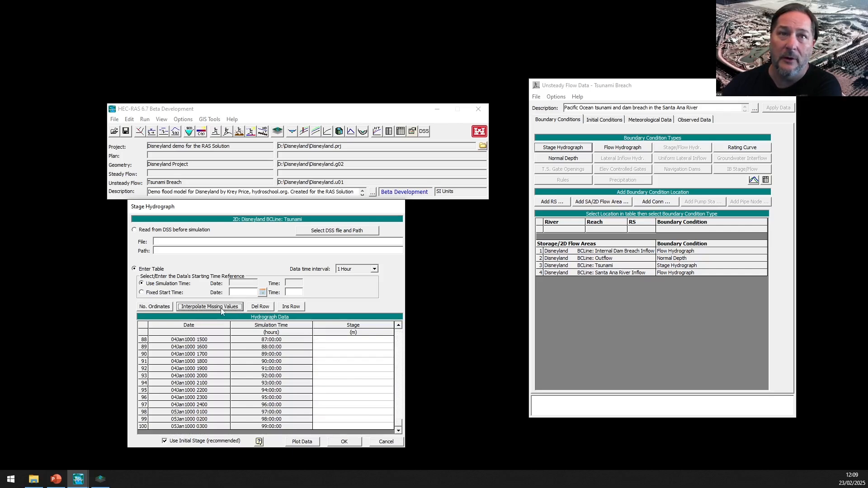
pyautogui.click(344, 426)
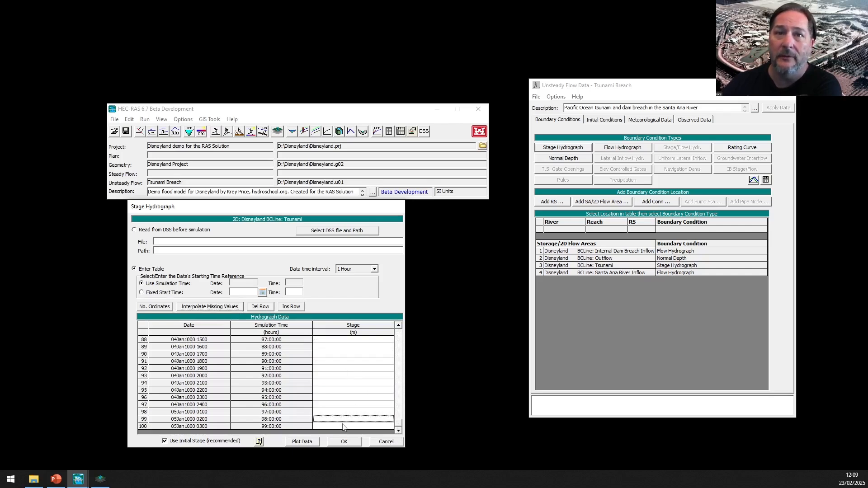
pyautogui.write('2')
pyautogui.click(224, 307)
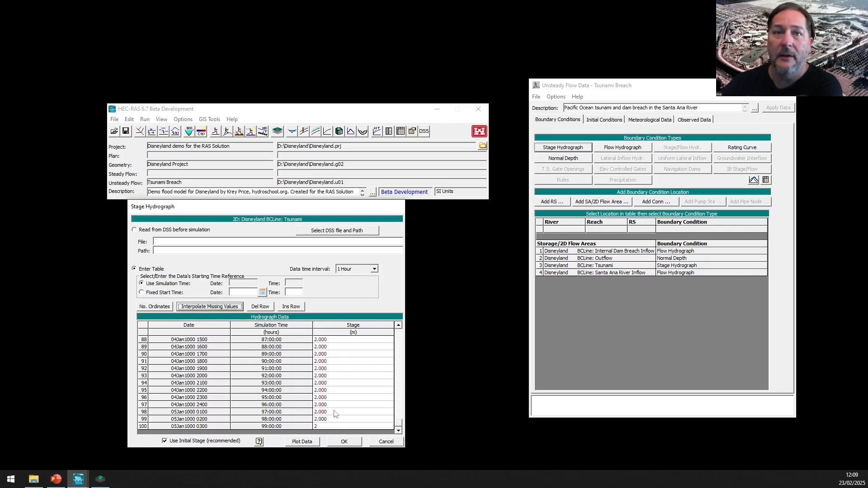
# Plot the tsunami stage hydrograph, close the plot, and accept the hydrograph
pyautogui.click(302, 441)
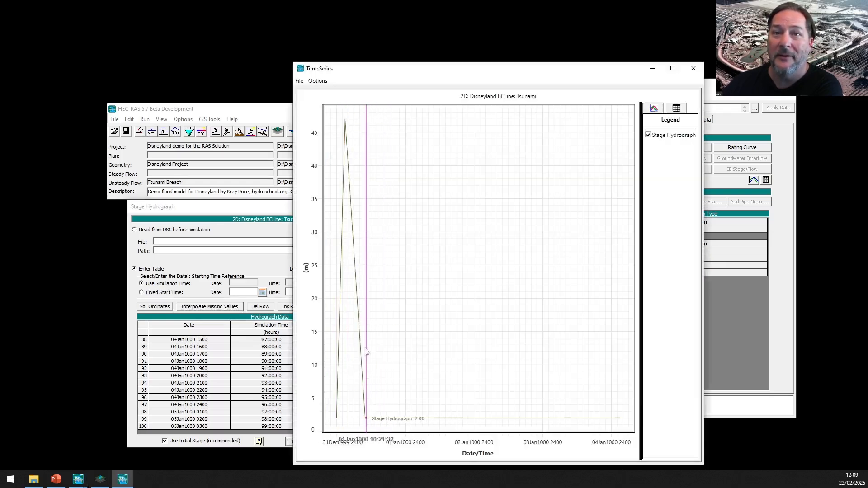
pyautogui.click(693, 69)
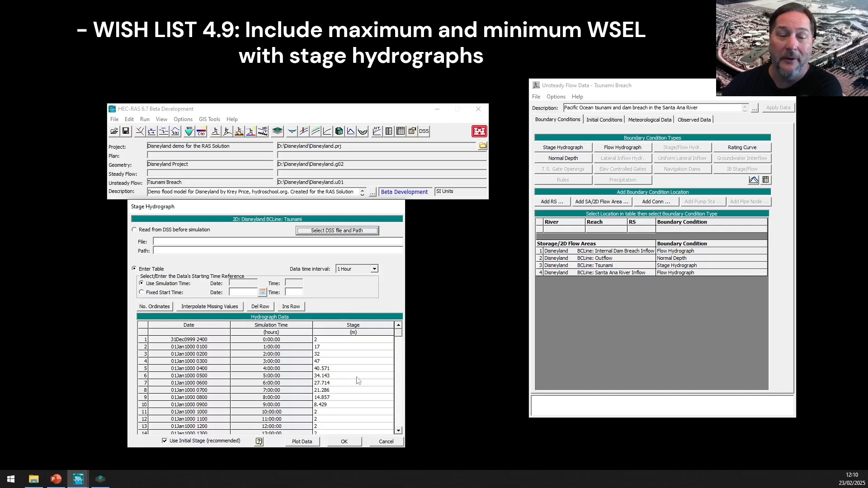
pyautogui.click(342, 441)
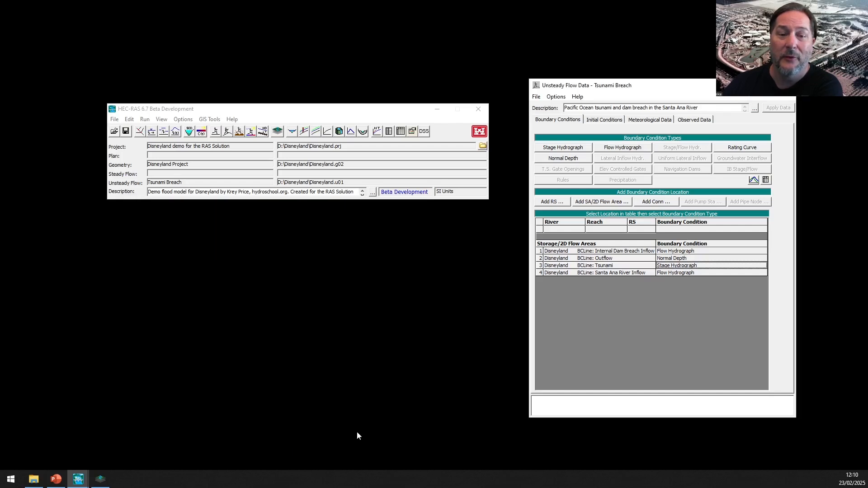
# Add the Disneyland 2D flow area as a boundary condition location and assign it a Precipitation condition, opening its hydrograph table
pyautogui.click(603, 205)
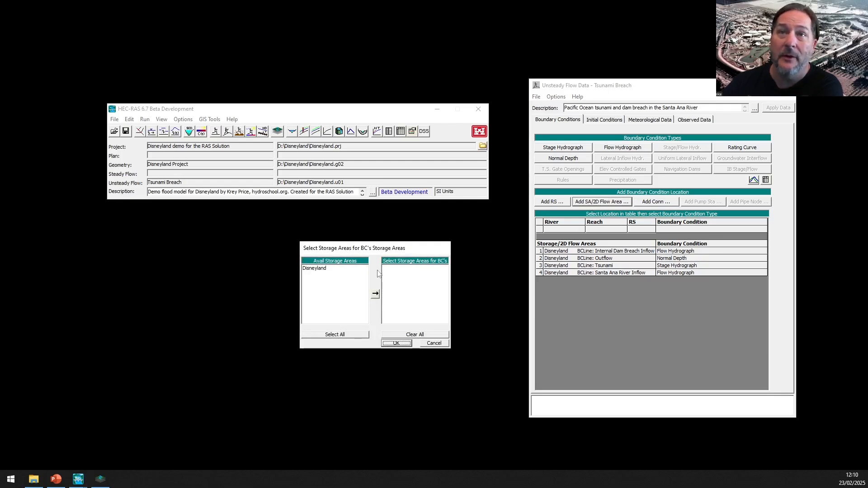
pyautogui.doubleClick(325, 269)
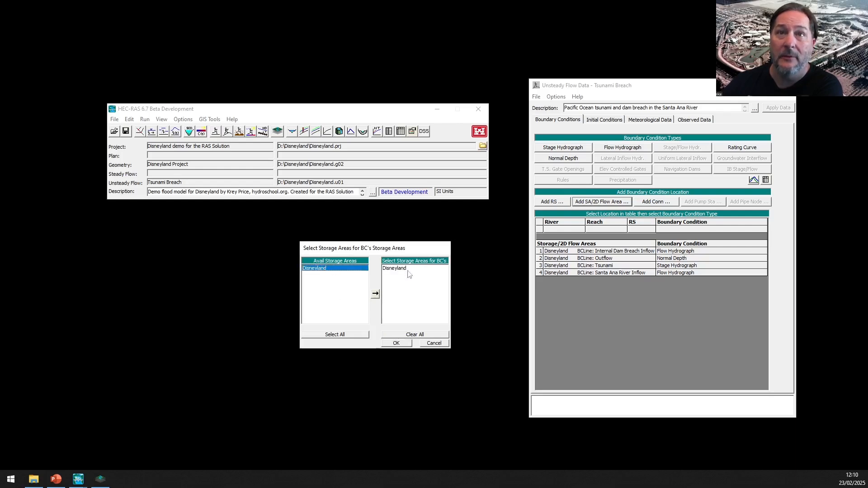
pyautogui.click(397, 344)
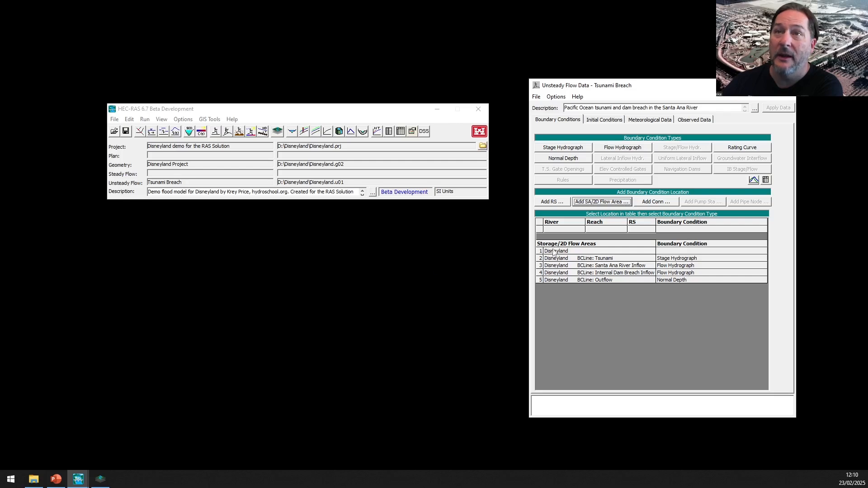
pyautogui.click(680, 252)
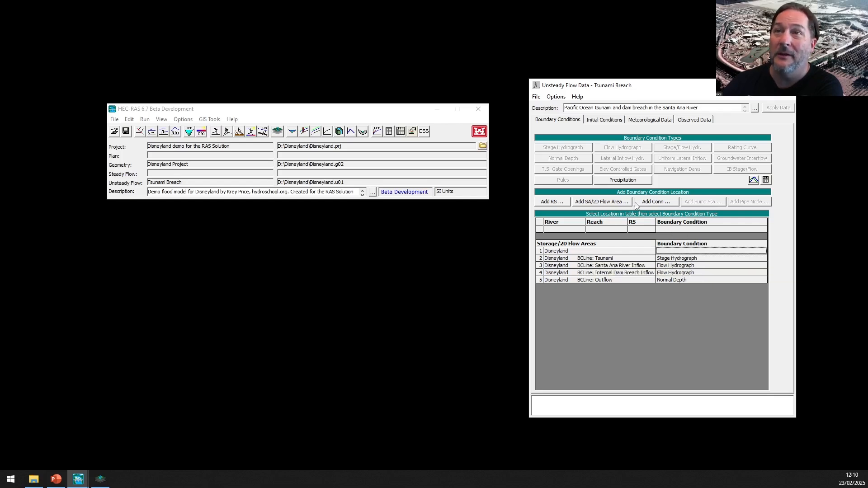
pyautogui.click(622, 180)
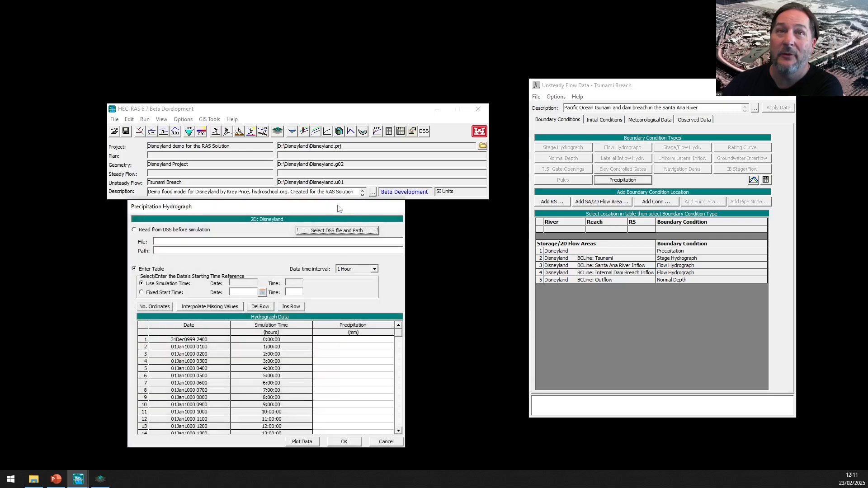
# Enter 0 mm of precipitation in the first row and at 99 hours in the last row, and interpolate the missing values
pyautogui.moveTo(337, 209); pyautogui.dragTo(423, 215)
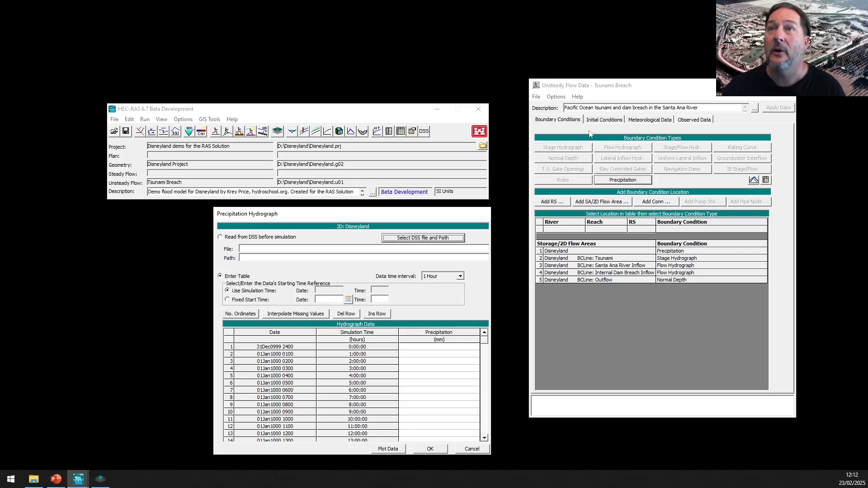
pyautogui.click(648, 120)
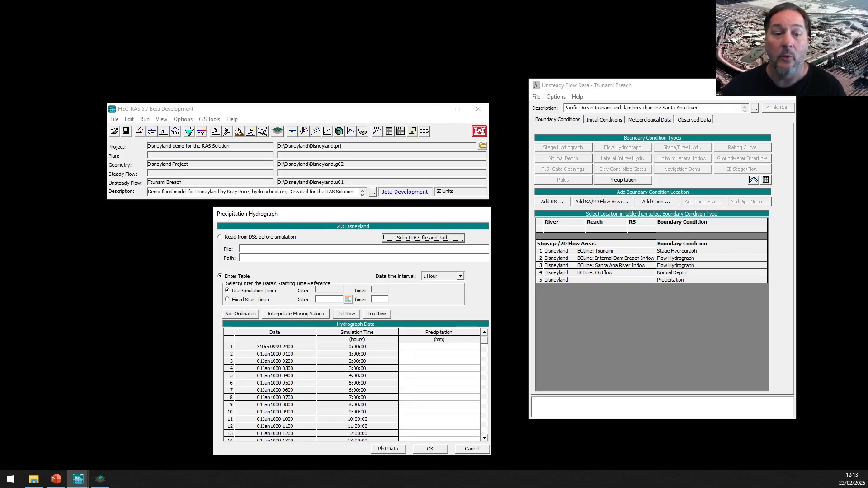
pyautogui.click(440, 347)
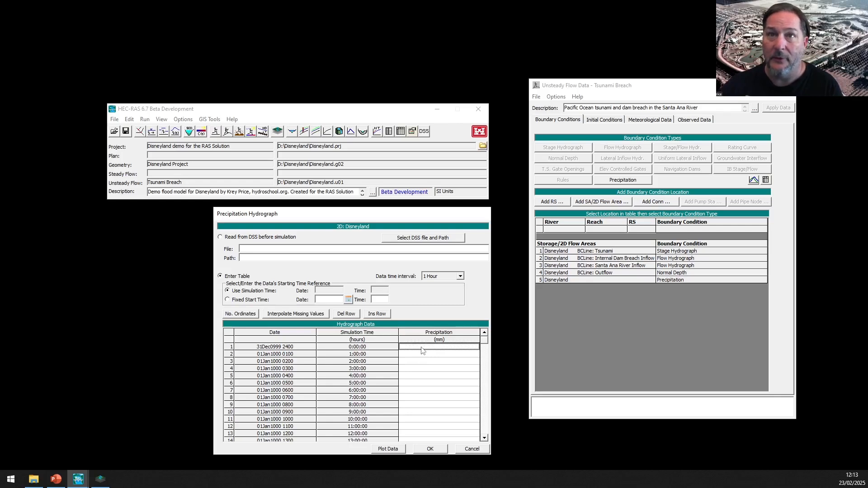
pyautogui.hotkey('ctrl', 'End')
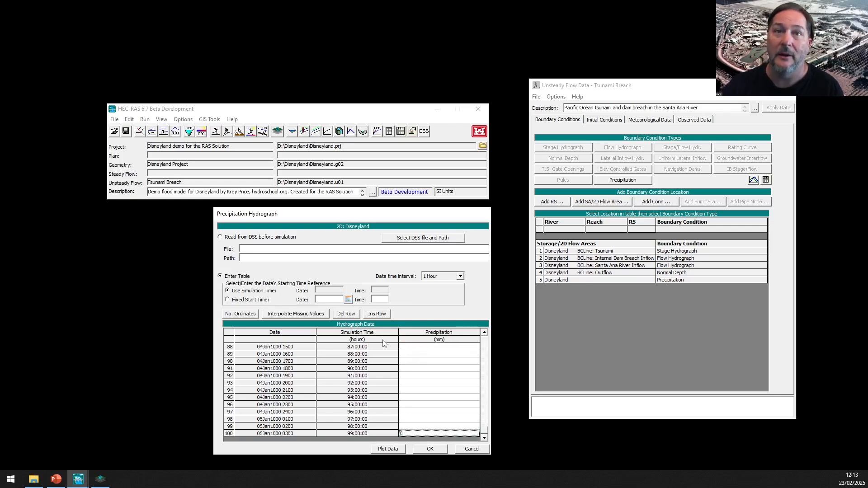
pyautogui.click(306, 317)
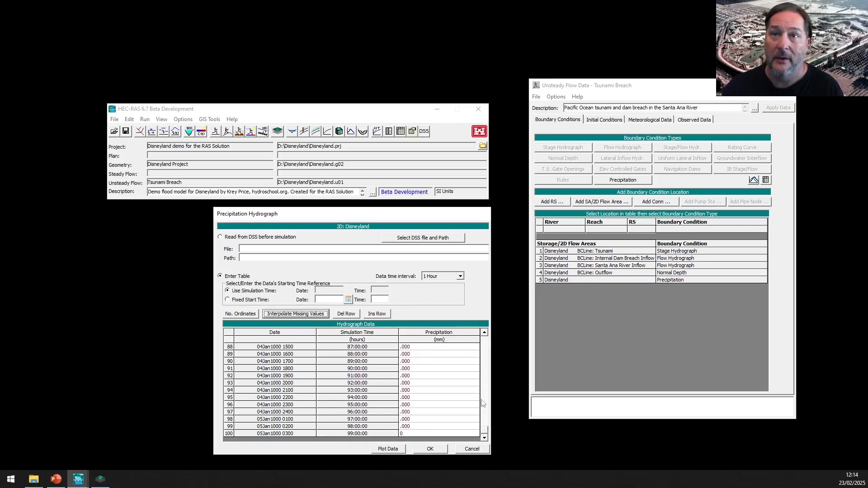
# Try a precipitation of 10000000 mm in the first row of the hydrograph table and clear the entry
pyautogui.moveTo(485, 429); pyautogui.dragTo(486, 357)
pyautogui.click(429, 348)
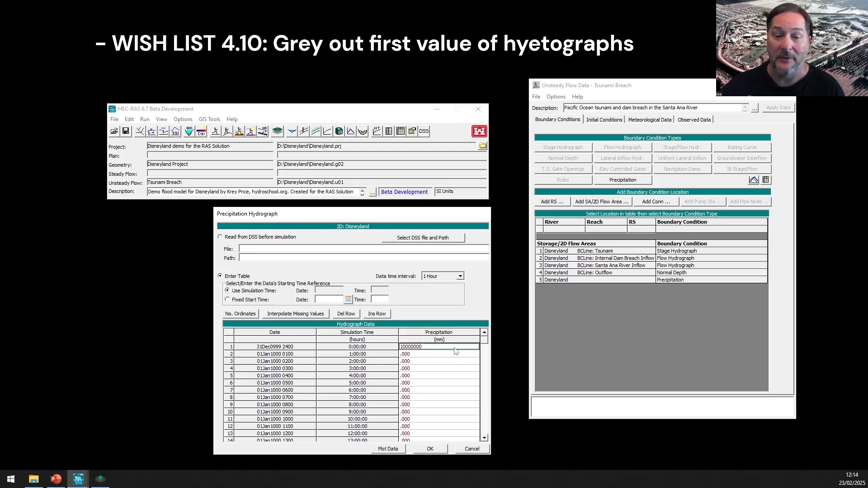
pyautogui.press('Delete')
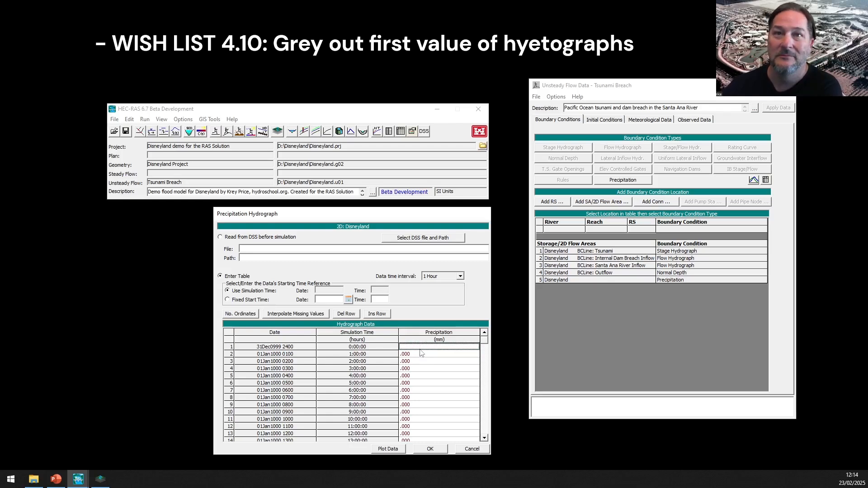
# Accept the precipitation hydrograph for the Disneyland 2D flow area
pyautogui.click(433, 448)
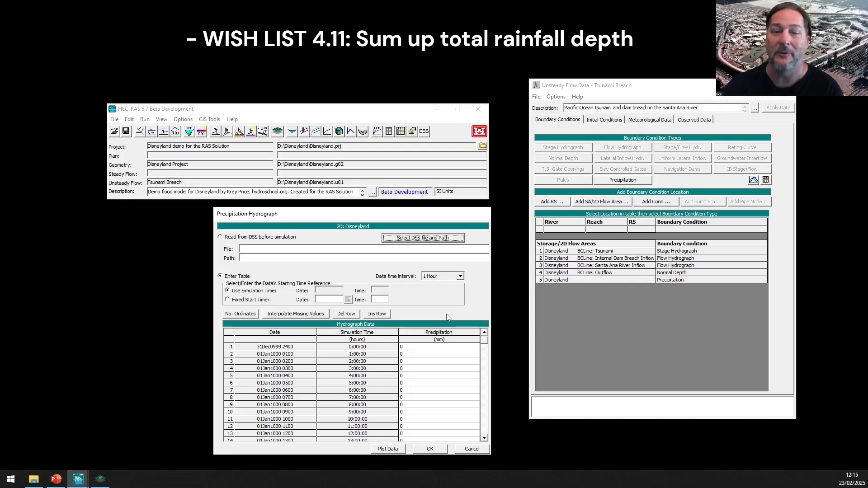
pyautogui.click(427, 447)
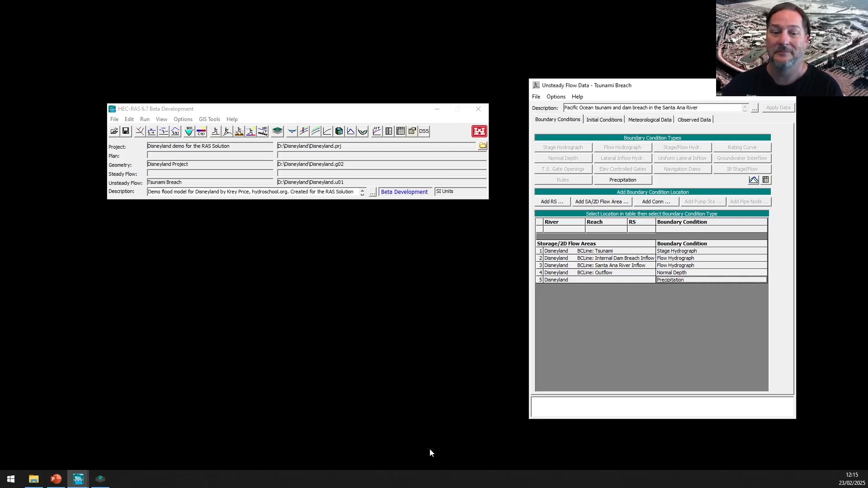